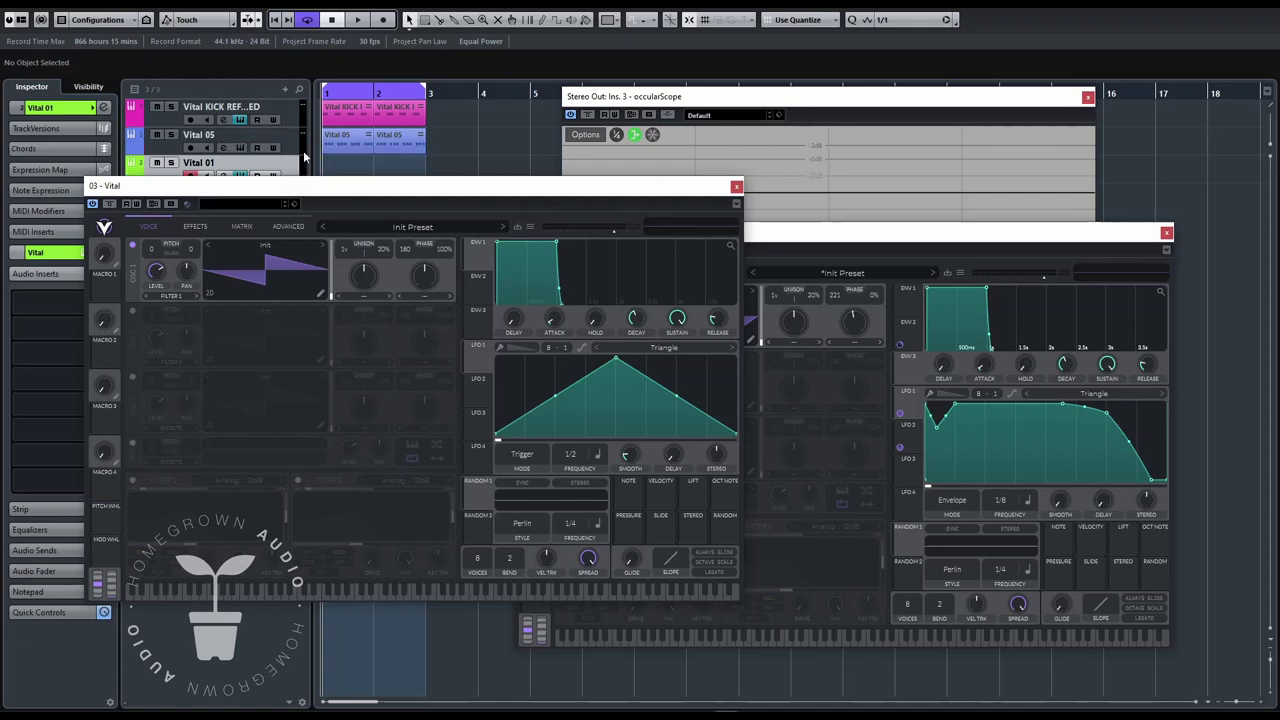
- Enable the noise sampler in the new Vital instance and switch off oscillator 1
{"action": "left_click_drag", "start_coordinate": [505, 195], "coordinate": [921, 184]}
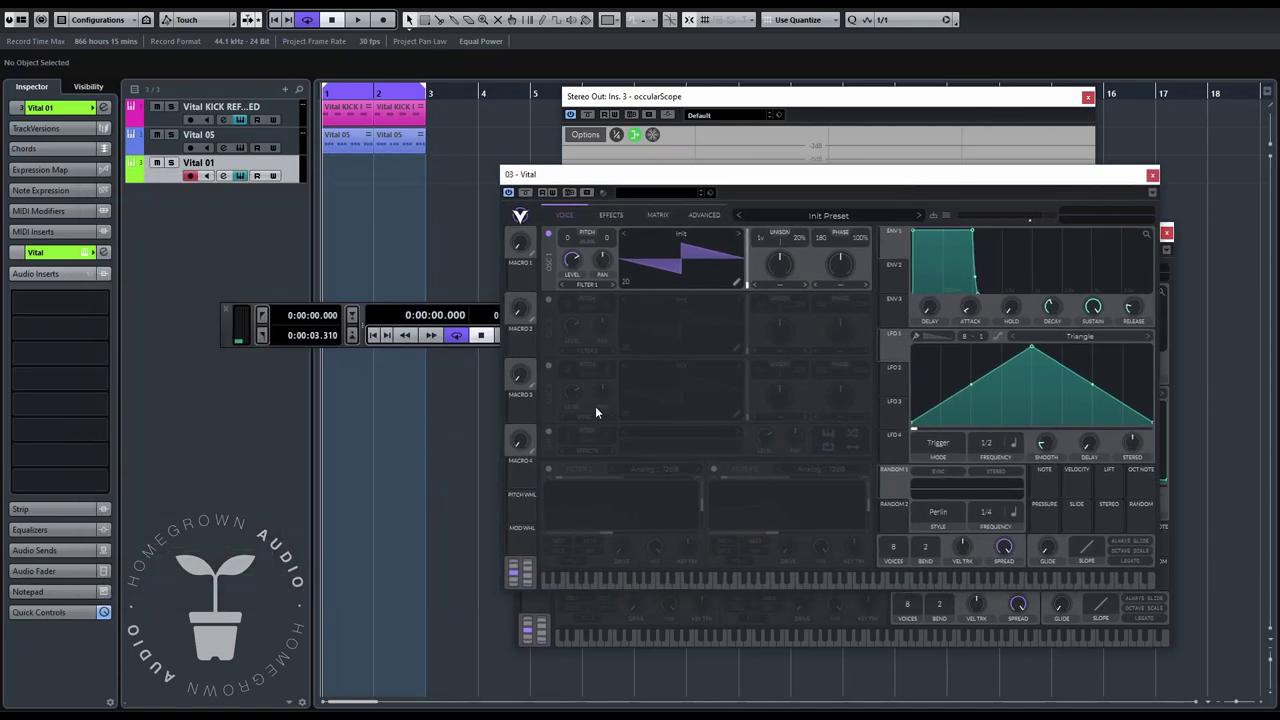
{"action": "left_click", "coordinate": [549, 433]}
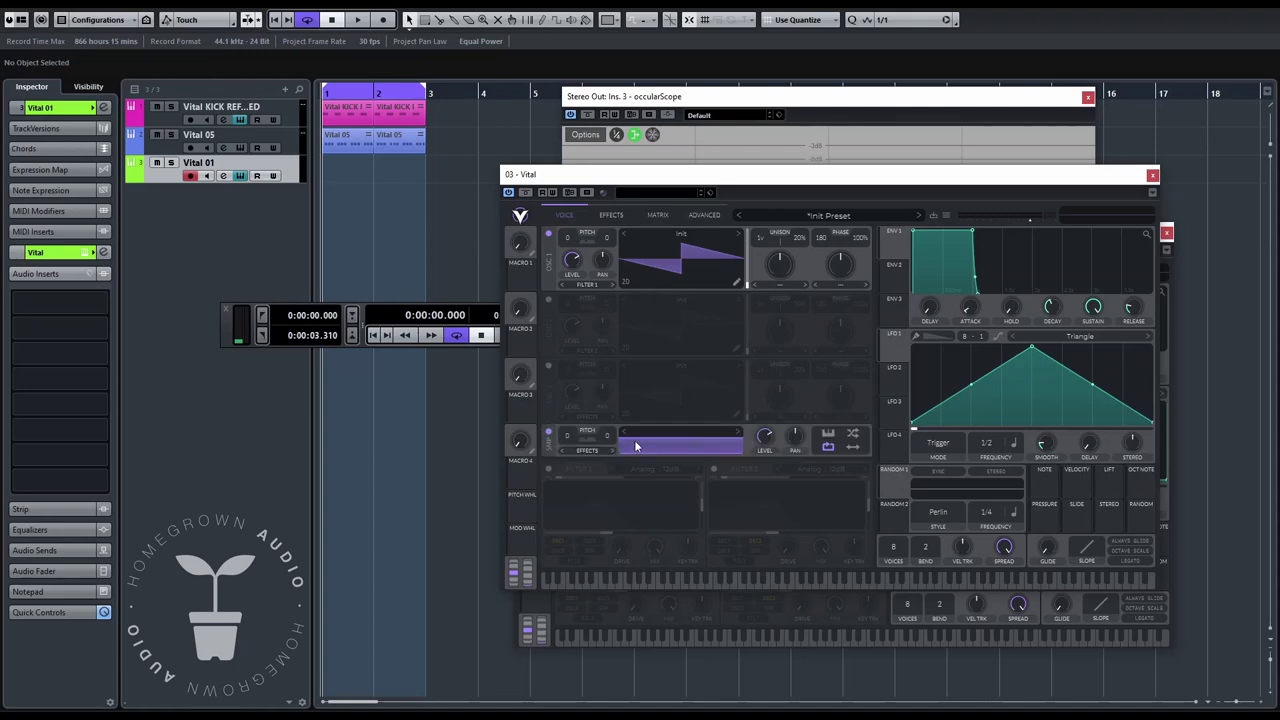
{"action": "left_click", "coordinate": [548, 233]}
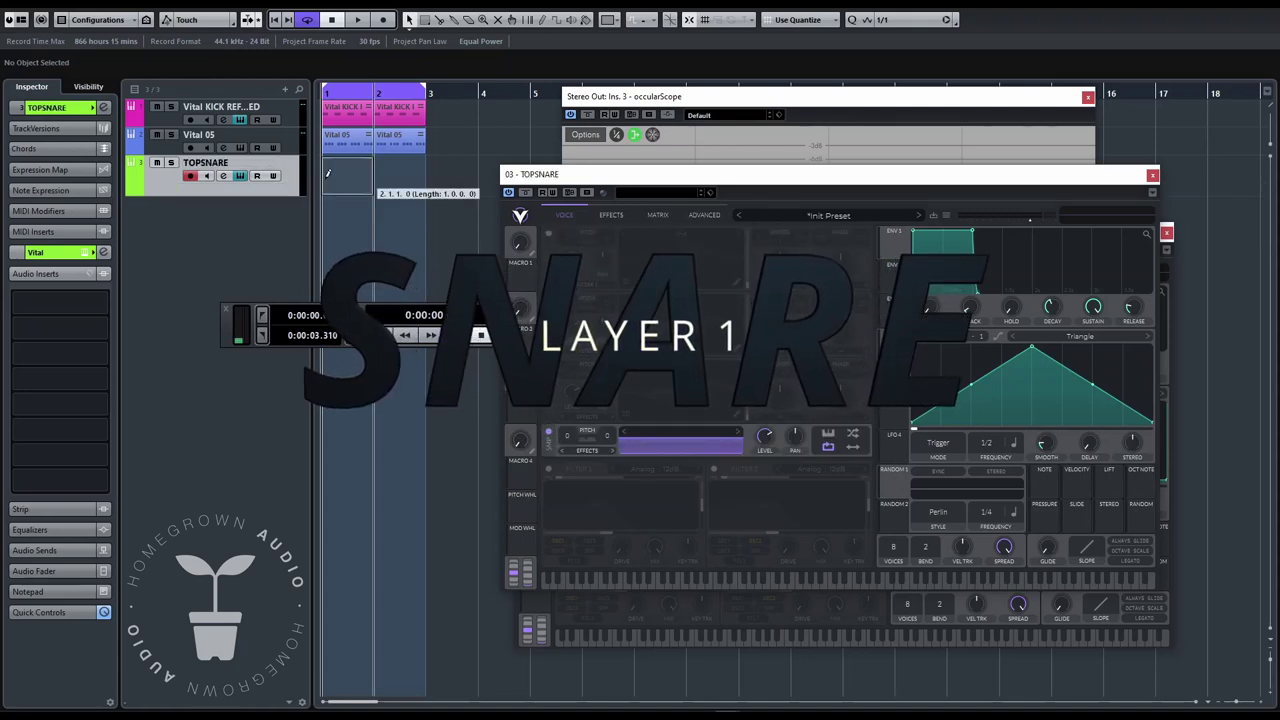
- Create a one-bar MIDI part on the TOPSNARE track and add F2 notes on beats 2 and 4
{"action": "left_click_drag", "start_coordinate": [328, 174], "coordinate": [383, 174]}
{"action": "left_click", "coordinate": [349, 176]}
{"action": "double_click", "coordinate": [349, 180]}
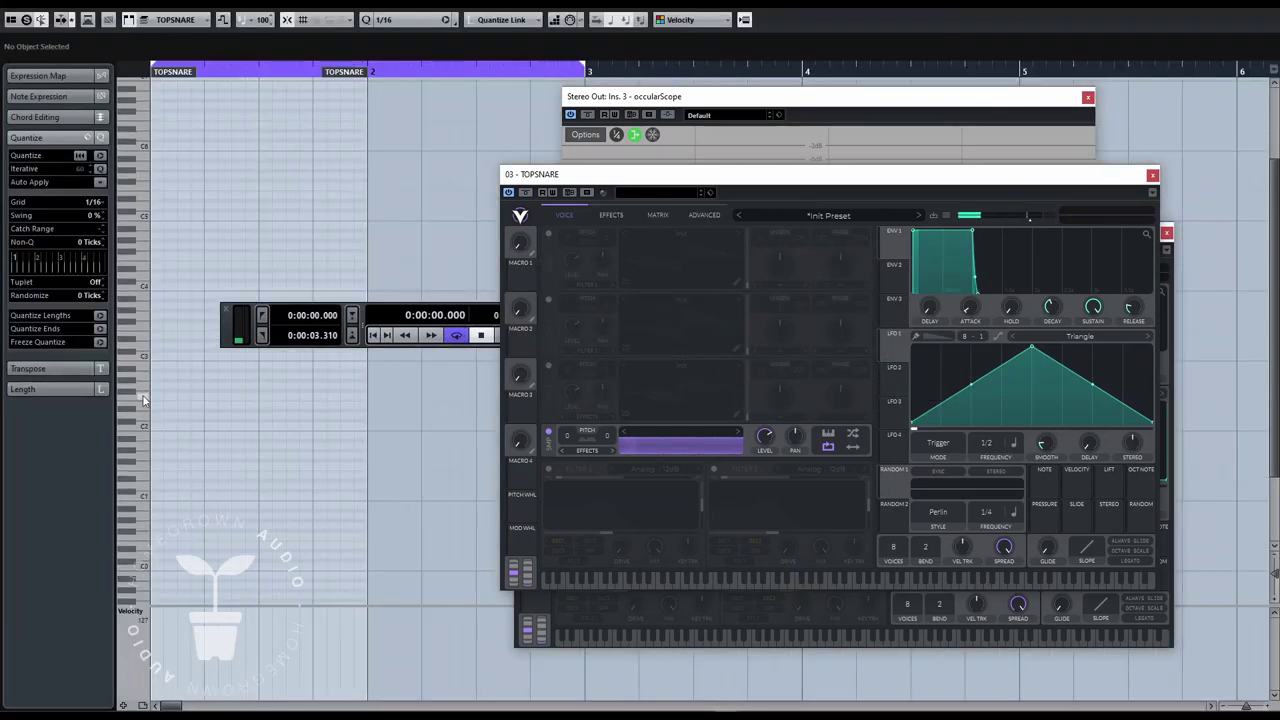
{"action": "left_click", "coordinate": [210, 395]}
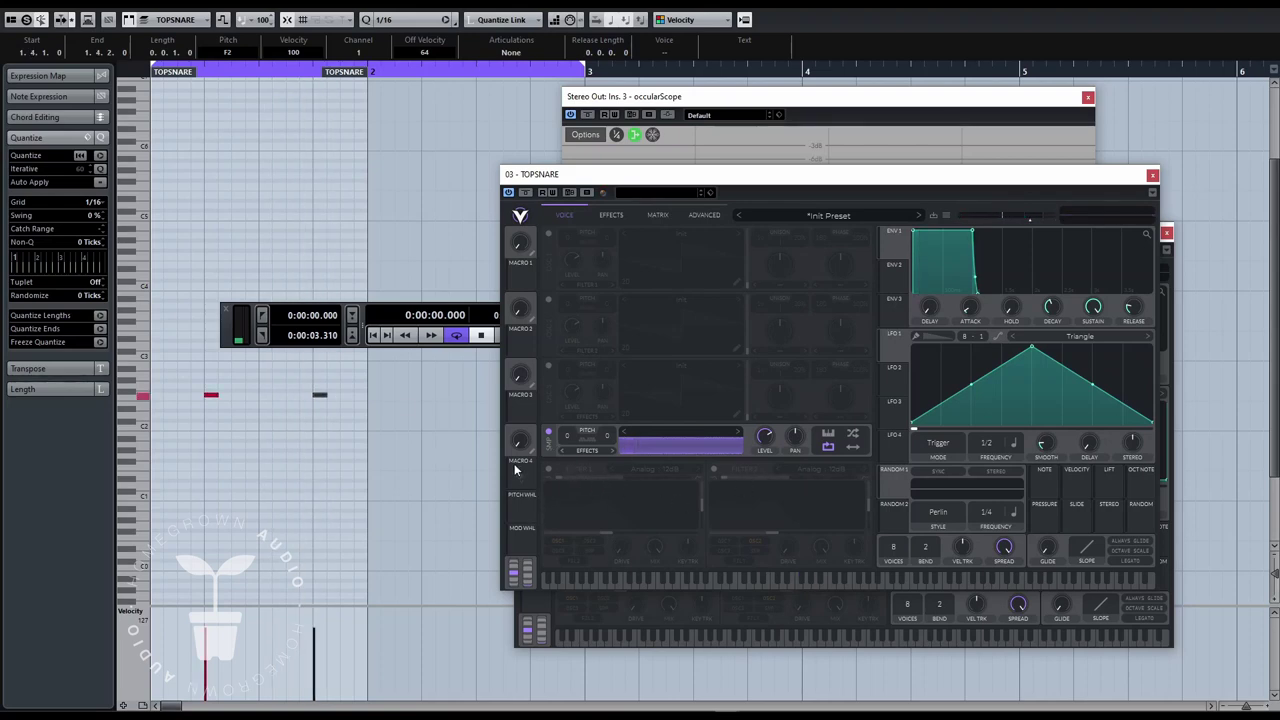
- Enable Filter 1 for the sampler with Envelope 2 modulating its cutoff, and remove the filter's resonance
{"action": "left_click", "coordinate": [548, 468]}
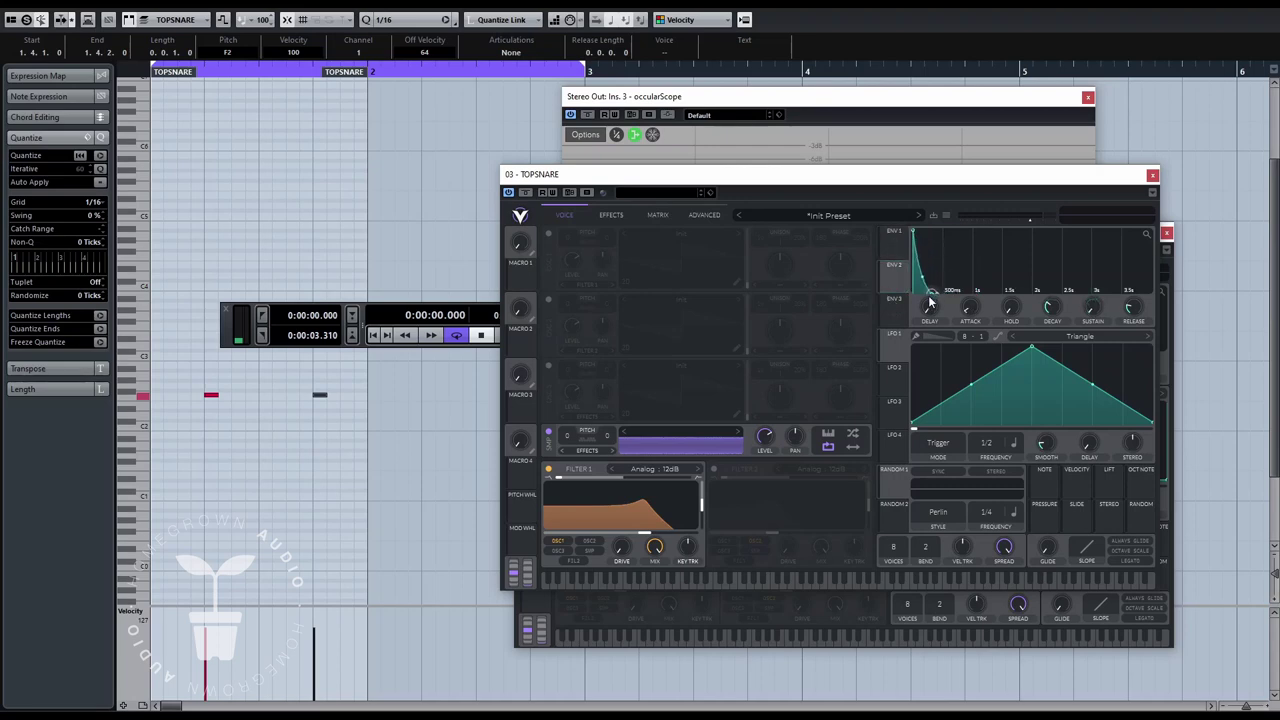
{"action": "left_click_drag", "start_coordinate": [897, 276], "coordinate": [648, 540]}
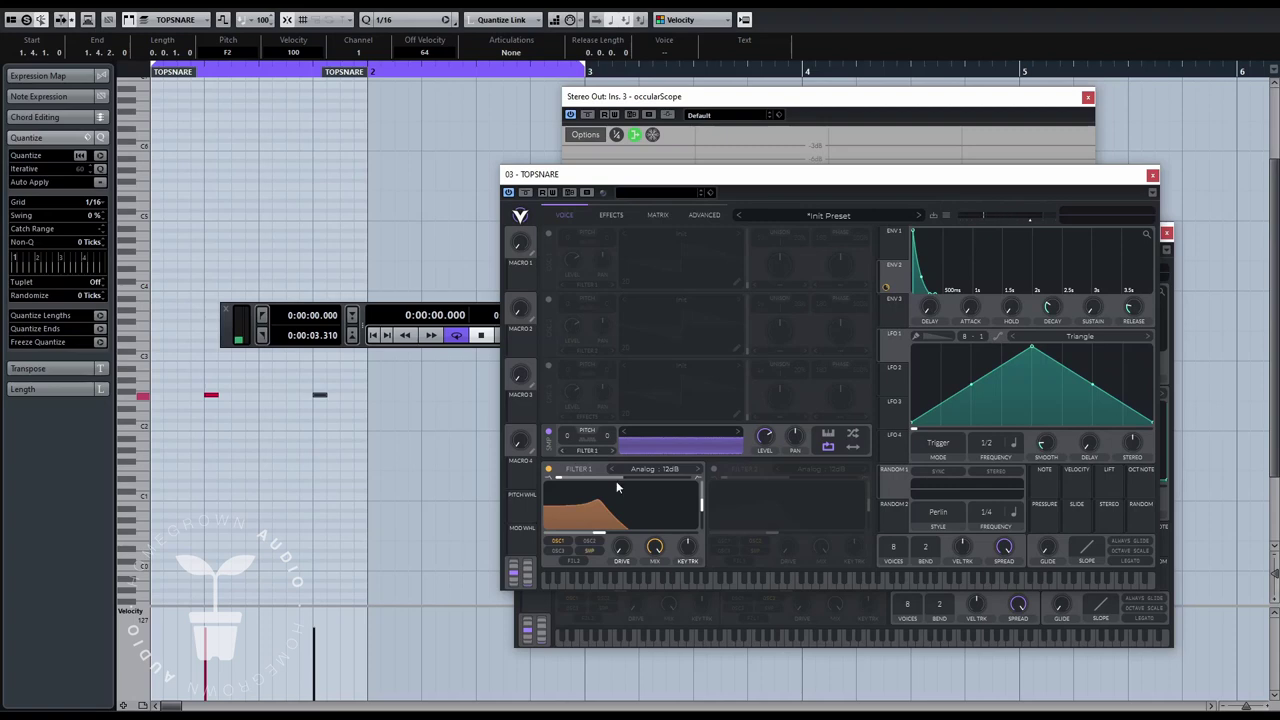
{"action": "left_click_drag", "start_coordinate": [599, 533], "coordinate": [645, 537]}
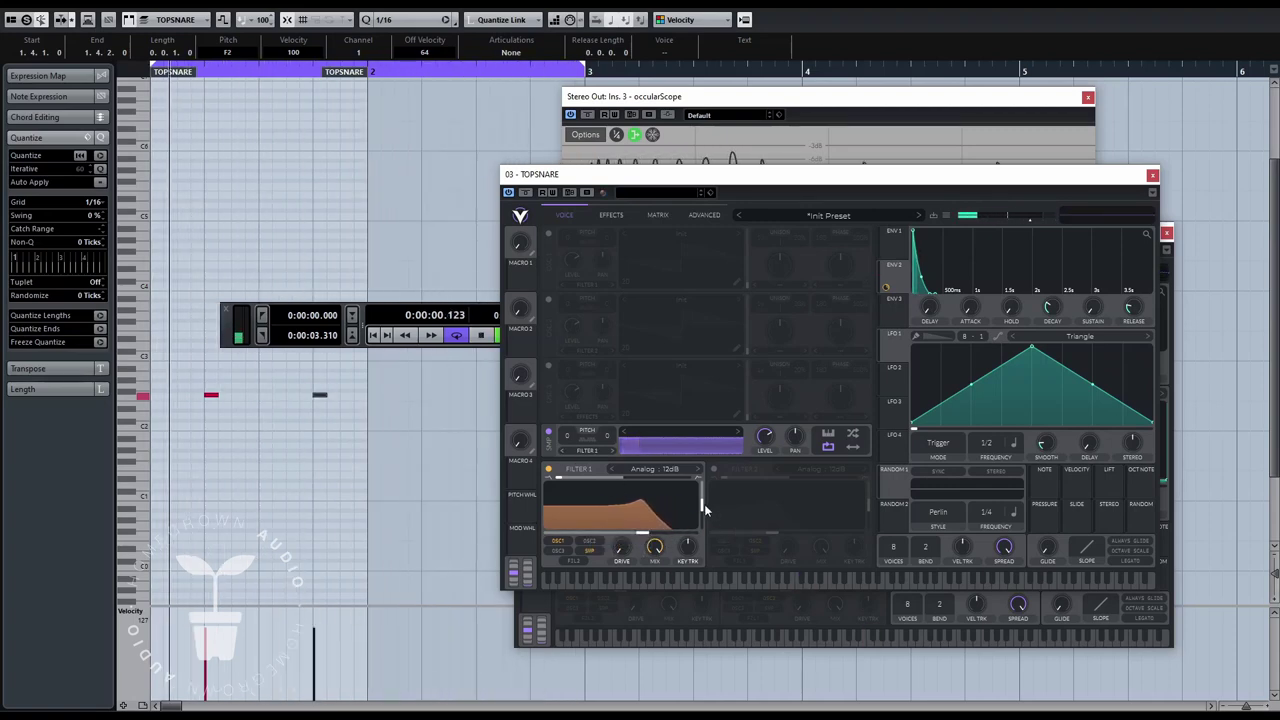
{"action": "left_click_drag", "start_coordinate": [703, 507], "coordinate": [701, 527]}
{"action": "left_click_drag", "start_coordinate": [621, 522], "coordinate": [621, 515]}
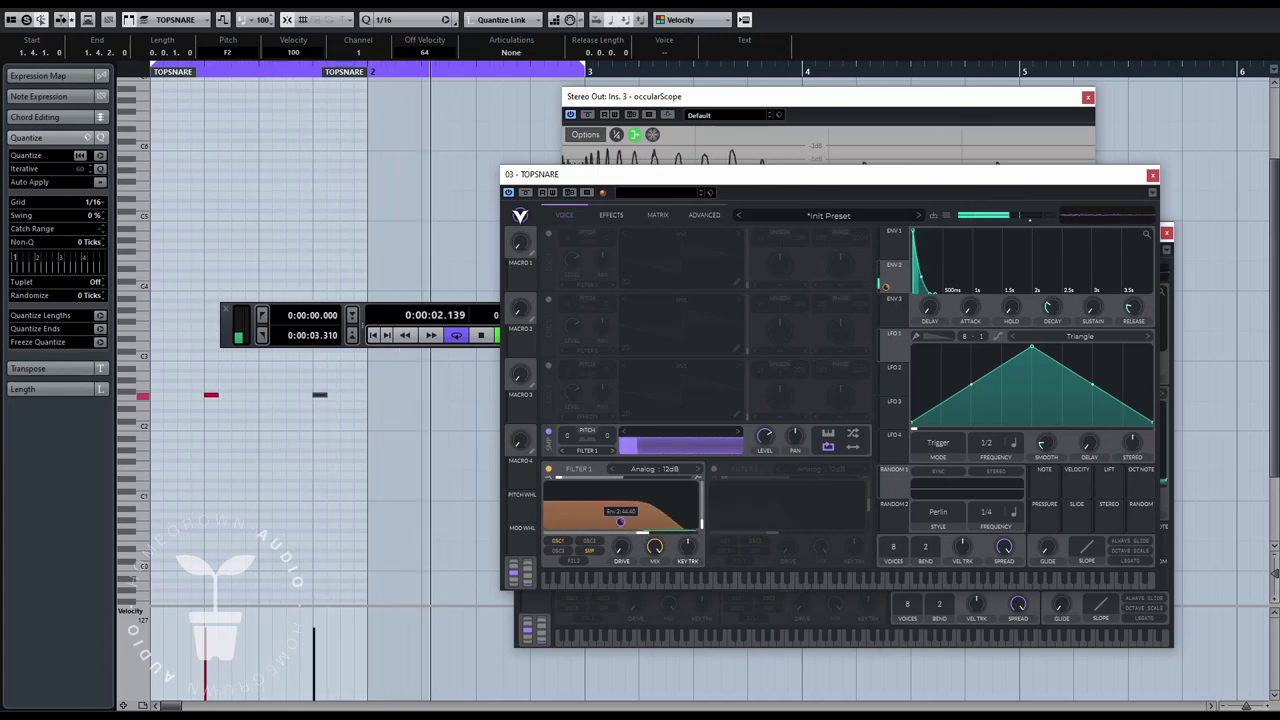
{"action": "mouse_move", "coordinate": [660, 539]}
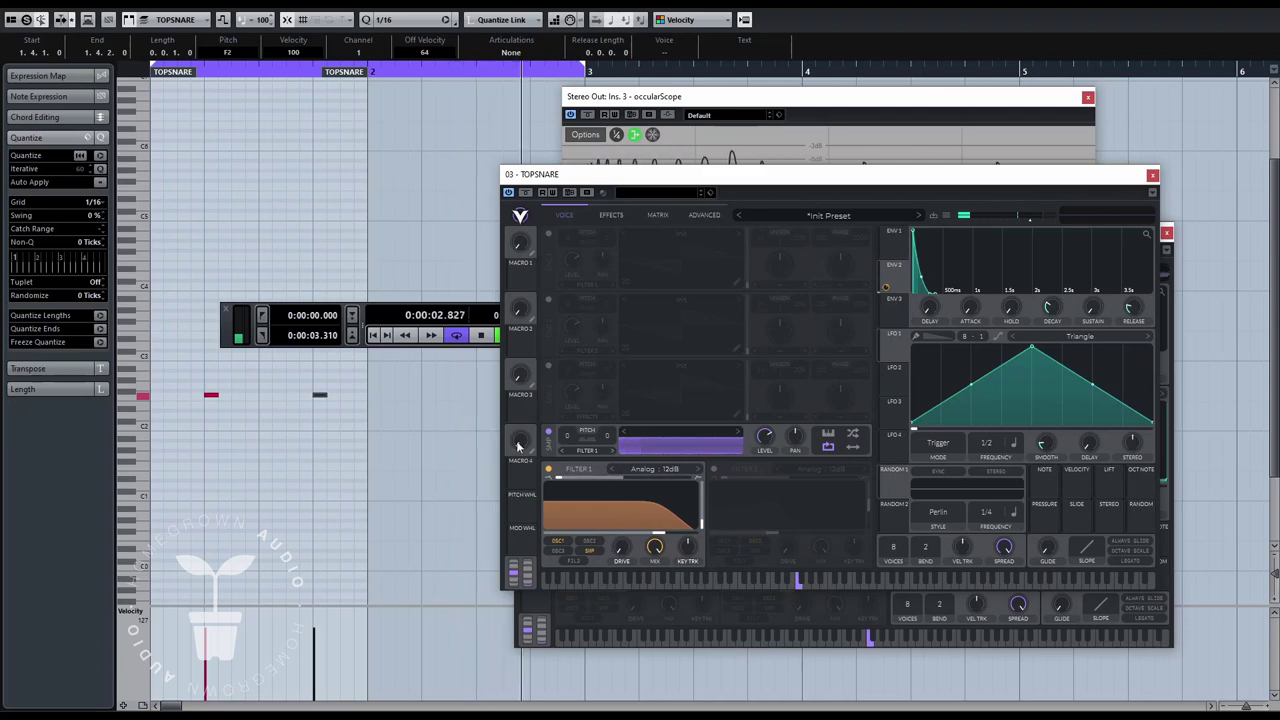
- Enable Filter 2 as a high-pass after Filter 1, modulated by Envelope 2, with its cutoff at about 63 semitones
{"action": "left_click", "coordinate": [714, 469]}
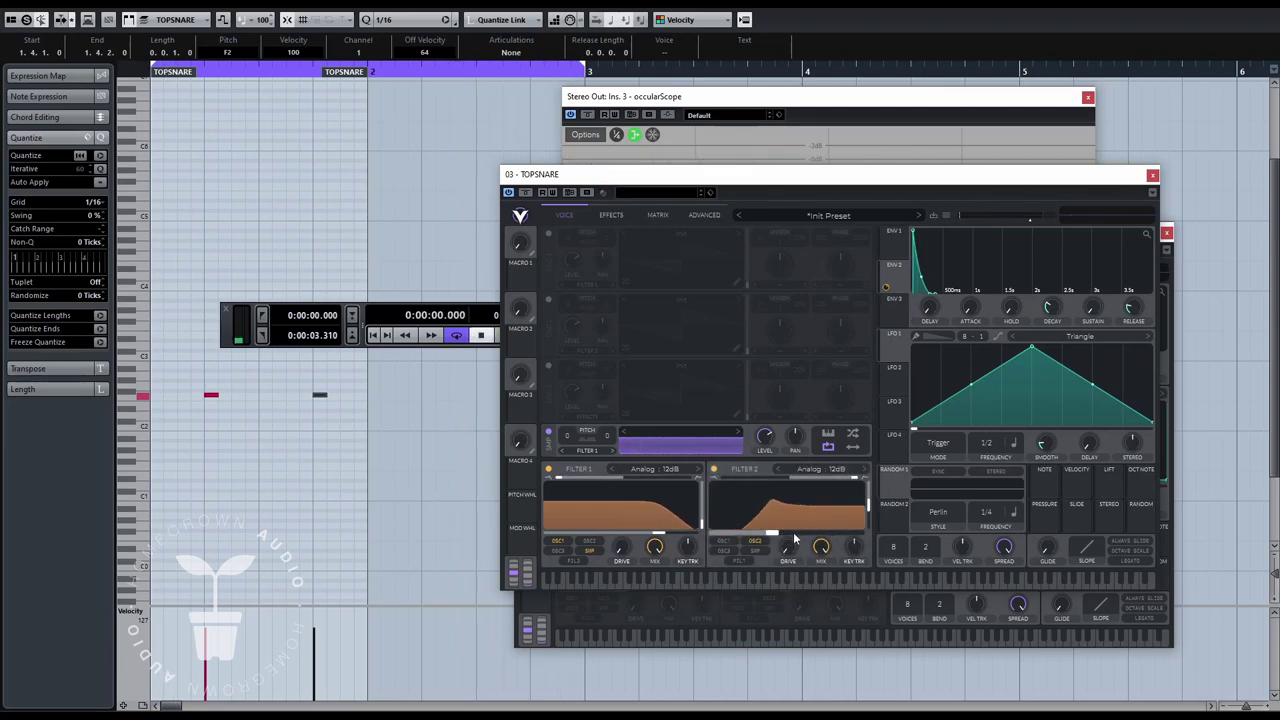
{"action": "left_click_drag", "start_coordinate": [886, 287], "coordinate": [788, 524]}
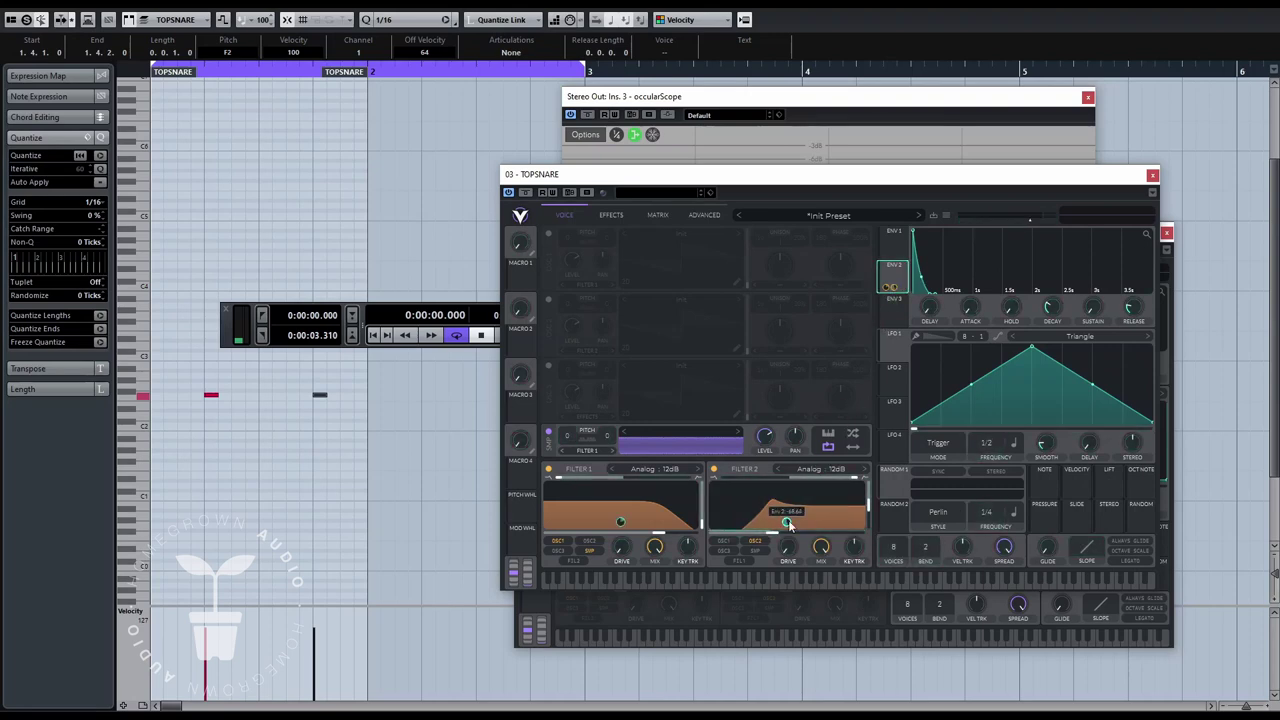
{"action": "left_click_drag", "start_coordinate": [776, 534], "coordinate": [858, 536]}
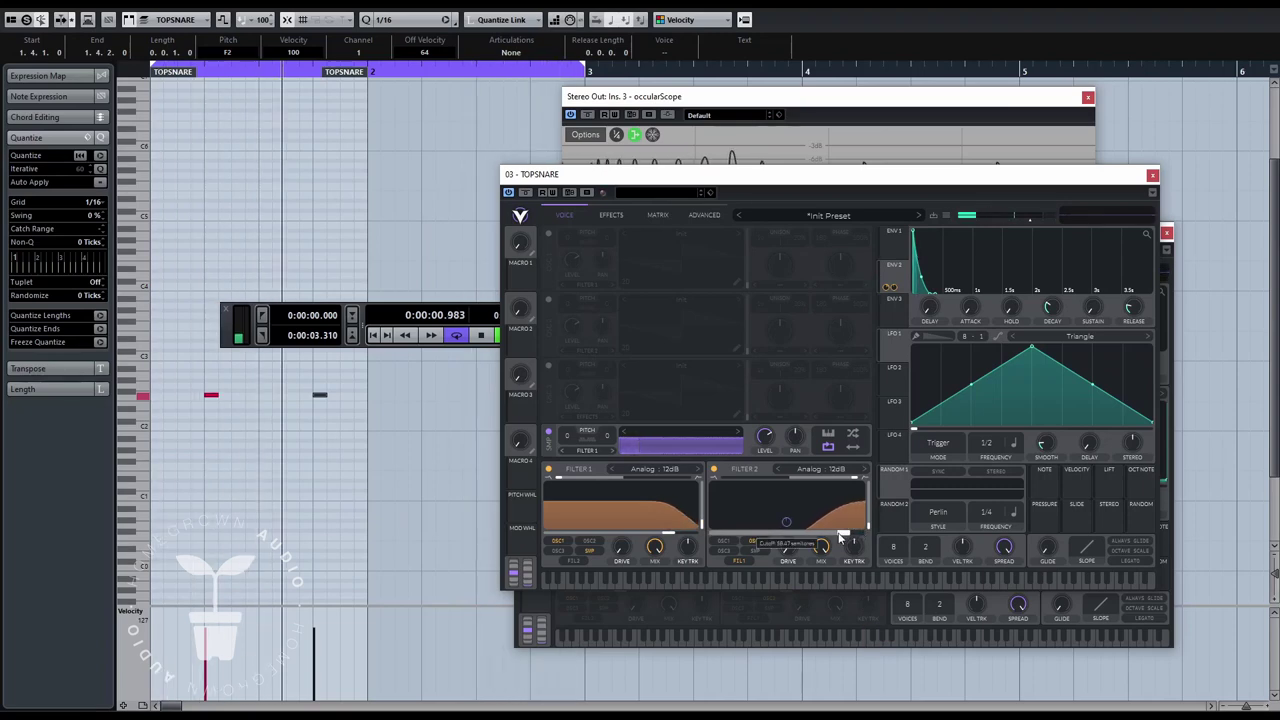
{"action": "mouse_move", "coordinate": [788, 528]}
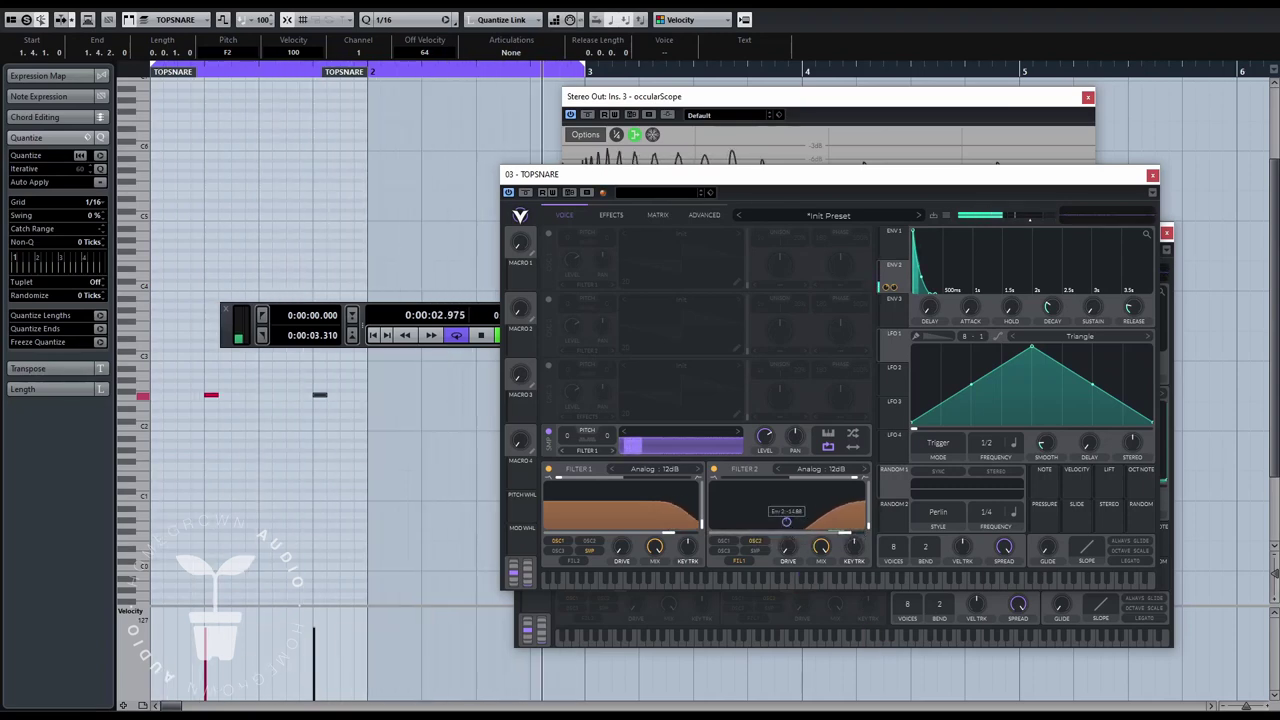
{"action": "left_click_drag", "start_coordinate": [843, 532], "coordinate": [847, 533]}
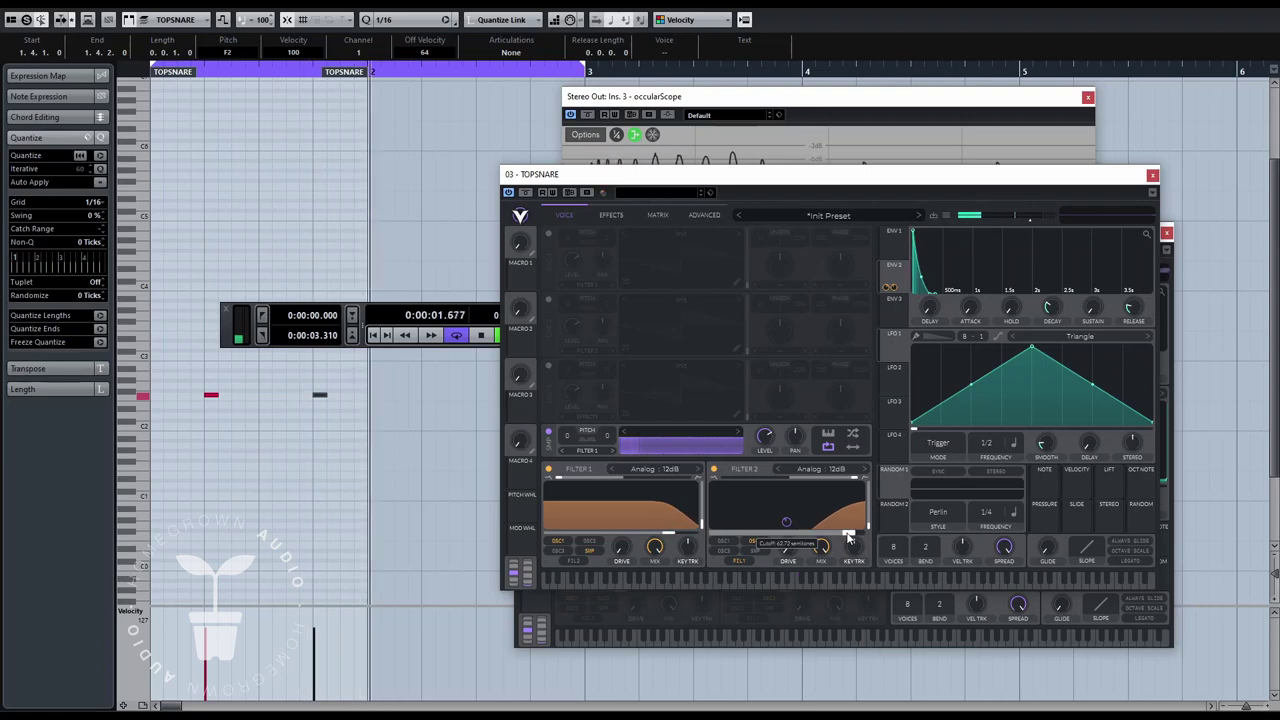
- Duplicate the TOPSNARE track together with its MIDI parts
{"action": "left_click", "coordinate": [157, 246]}
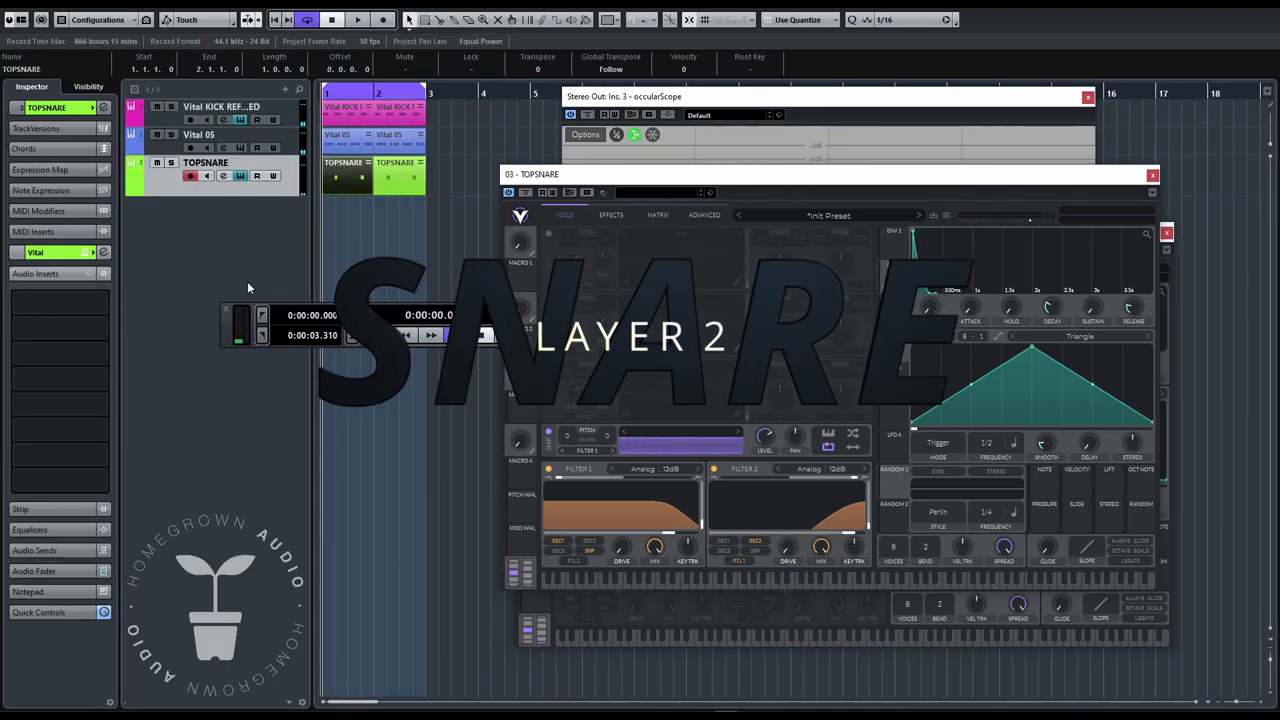
{"action": "right_click", "coordinate": [248, 198]}
{"action": "left_click", "coordinate": [301, 240]}
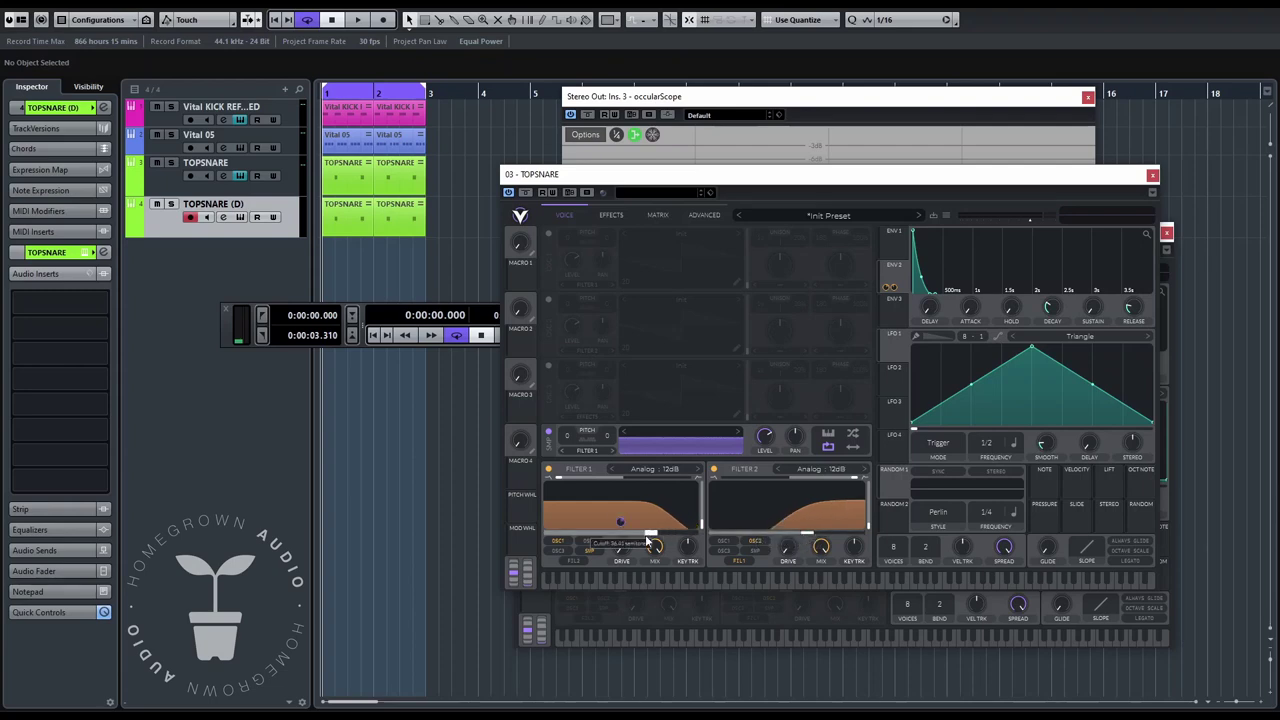
- Play the loop while lowering Filter 2's cutoff to about -14 semitones and readjusting Filter 1's cutoff for the second snare layer
{"action": "key", "text": "space"}
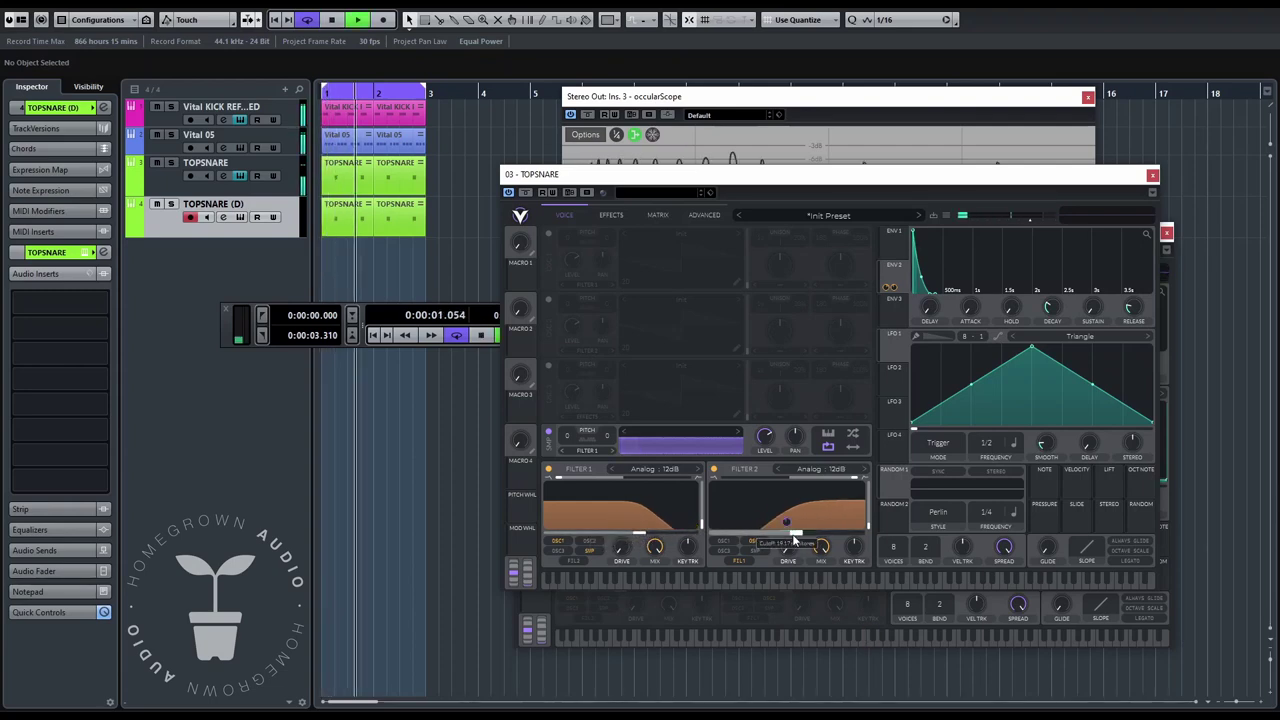
{"action": "left_click_drag", "start_coordinate": [793, 535], "coordinate": [790, 534]}
{"action": "mouse_move", "coordinate": [639, 533]}
{"action": "left_mouse_down"}
{"action": "mouse_move", "coordinate": [592, 535]}
{"action": "mouse_move", "coordinate": [651, 540]}
{"action": "left_mouse_up"}
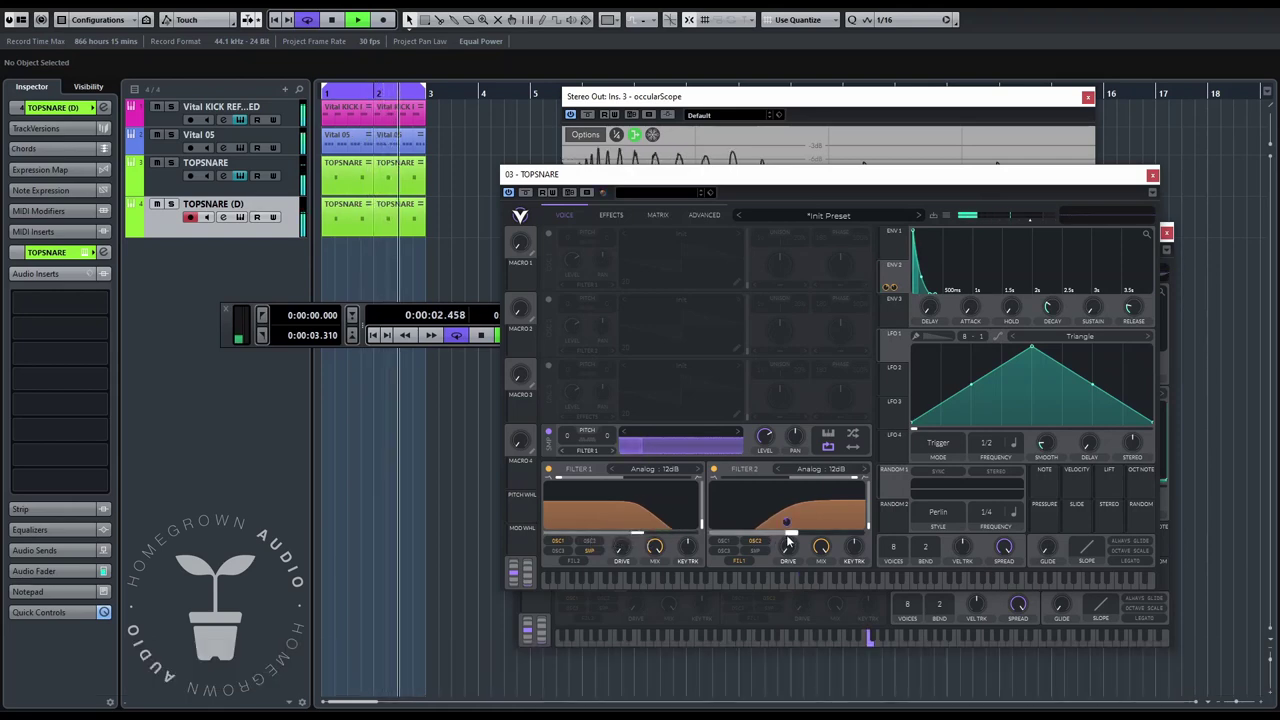
{"action": "left_click_drag", "start_coordinate": [789, 536], "coordinate": [754, 542]}
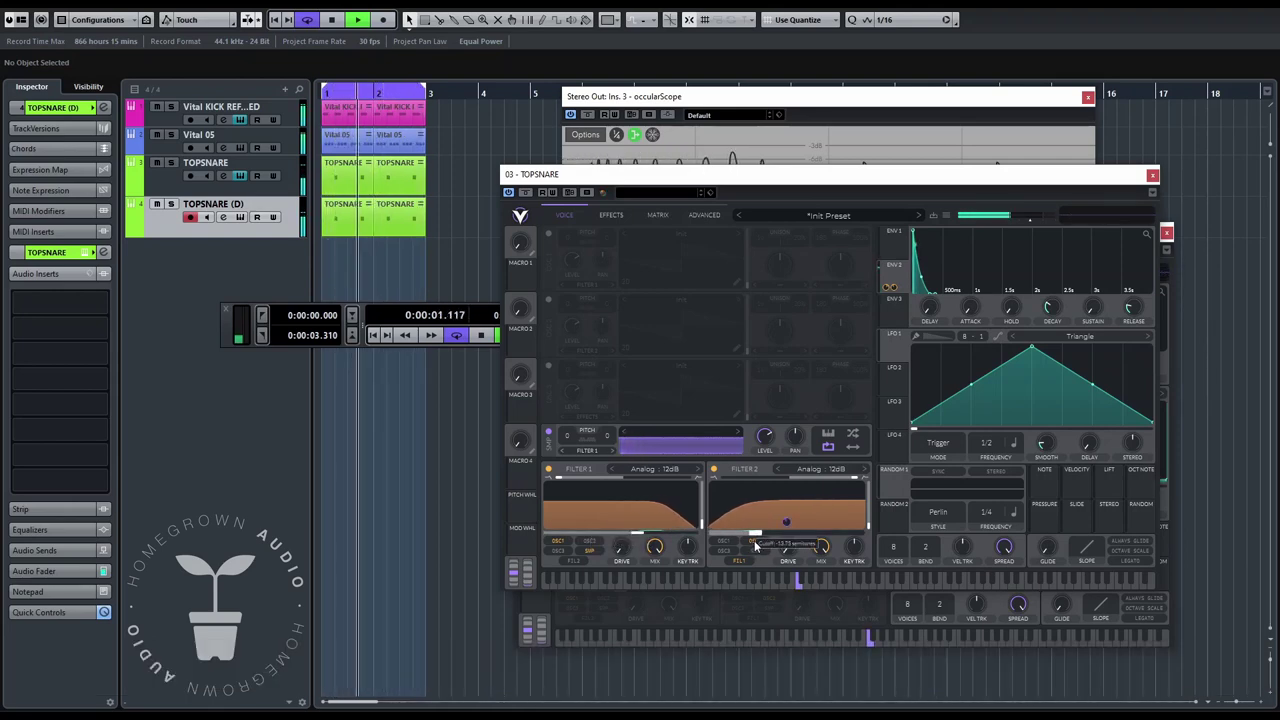
{"action": "left_click_drag", "start_coordinate": [619, 530], "coordinate": [651, 535]}
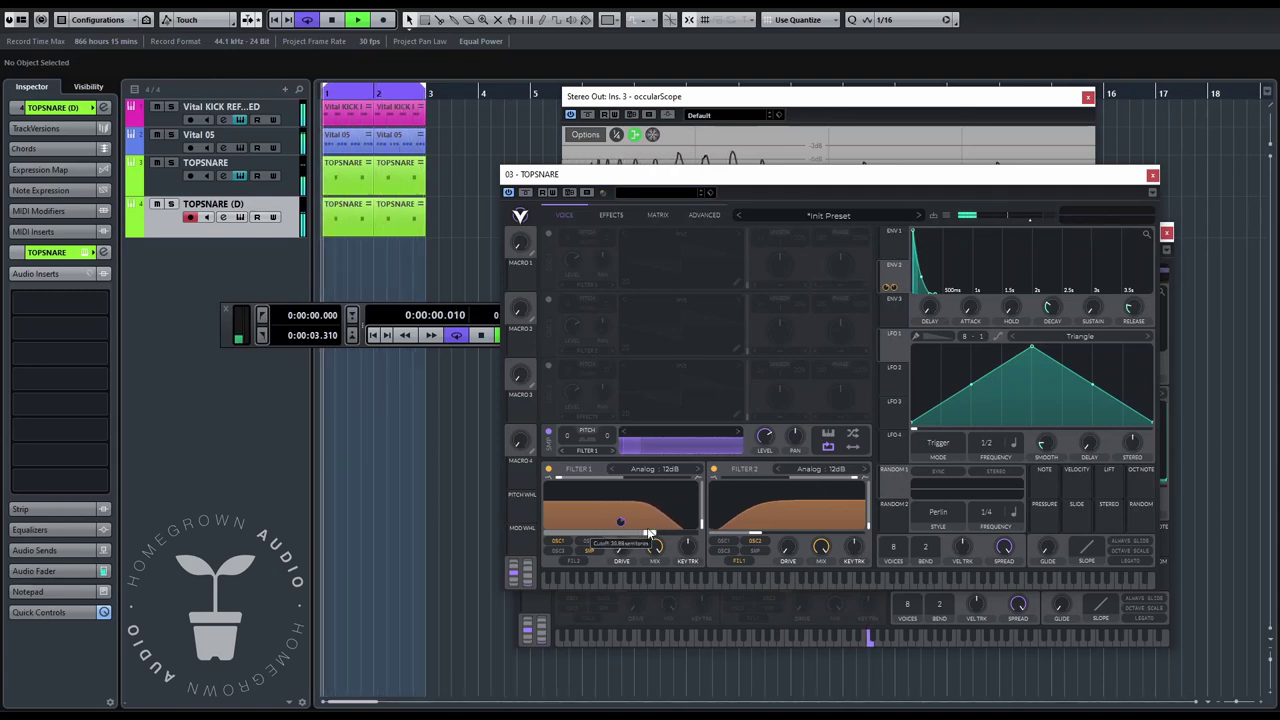
- Change Filter 1's model to Ladder : 12dB
{"action": "left_click", "coordinate": [645, 471]}
{"action": "left_click", "coordinate": [716, 512]}
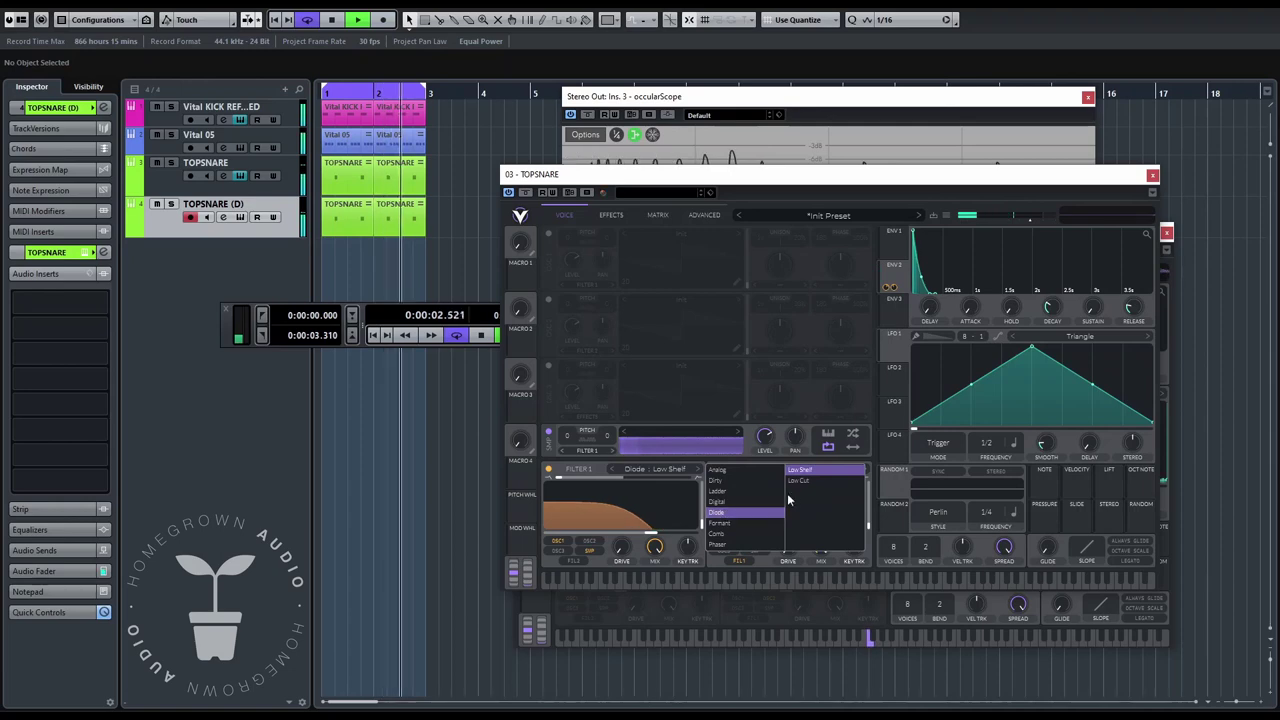
{"action": "left_click", "coordinate": [736, 491]}
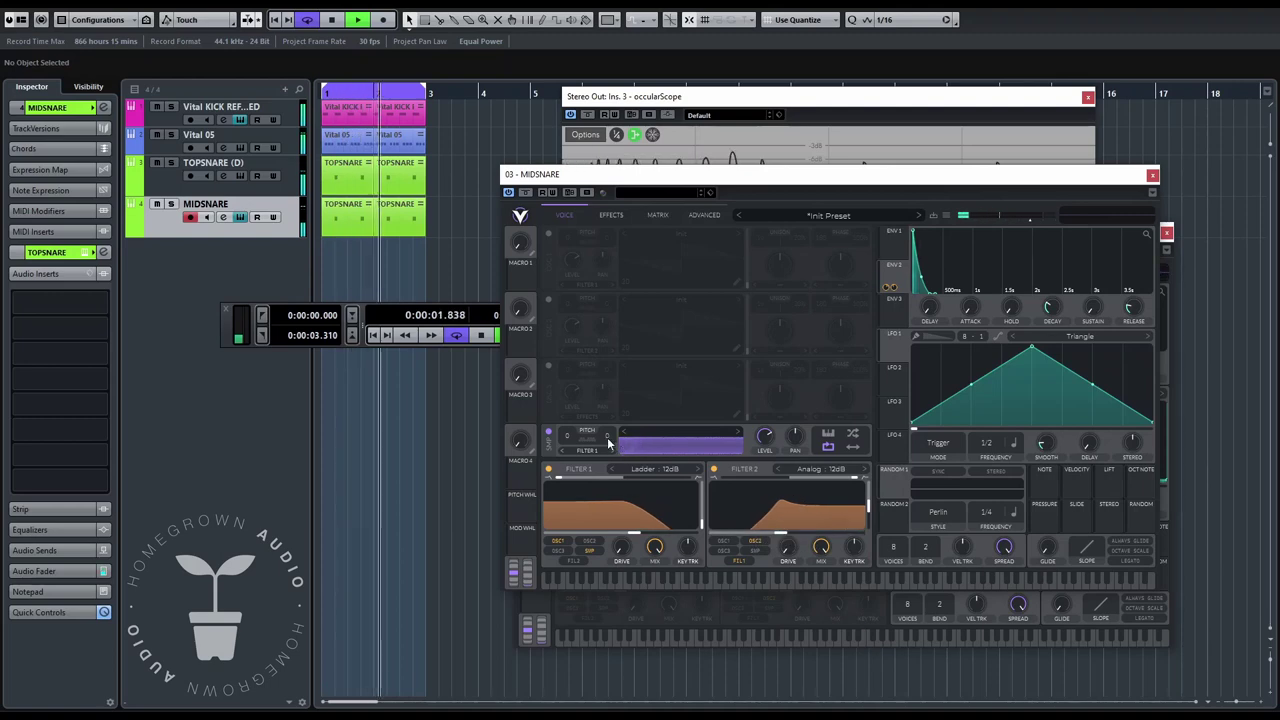
- Load the BART sample into the MIDSNARE sampler and raise Filter 2's cutoff
{"action": "left_click", "coordinate": [740, 432]}
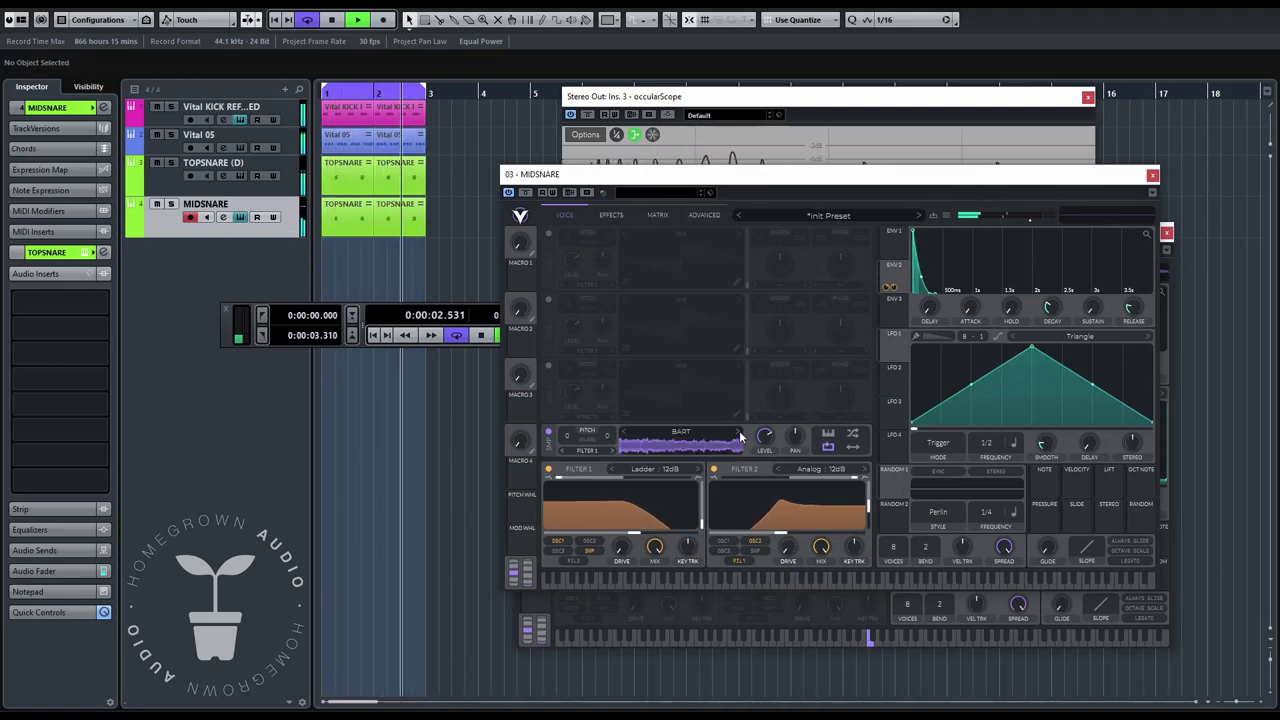
{"action": "left_click_drag", "start_coordinate": [781, 533], "coordinate": [808, 535]}
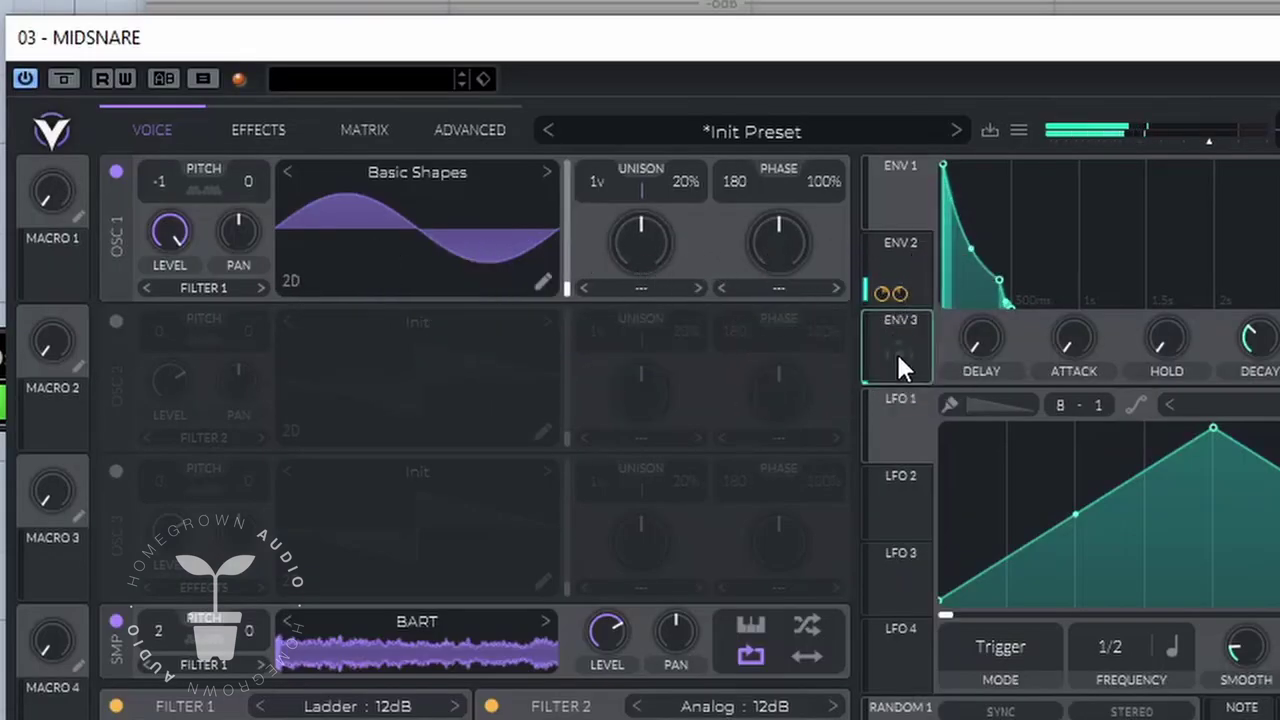
- Shape Envelope 3 into a very short decay without sustain and assign it to modulate oscillator 1's pitch
{"action": "left_click", "coordinate": [898, 356]}
{"action": "left_click_drag", "start_coordinate": [1077, 170], "coordinate": [945, 338]}
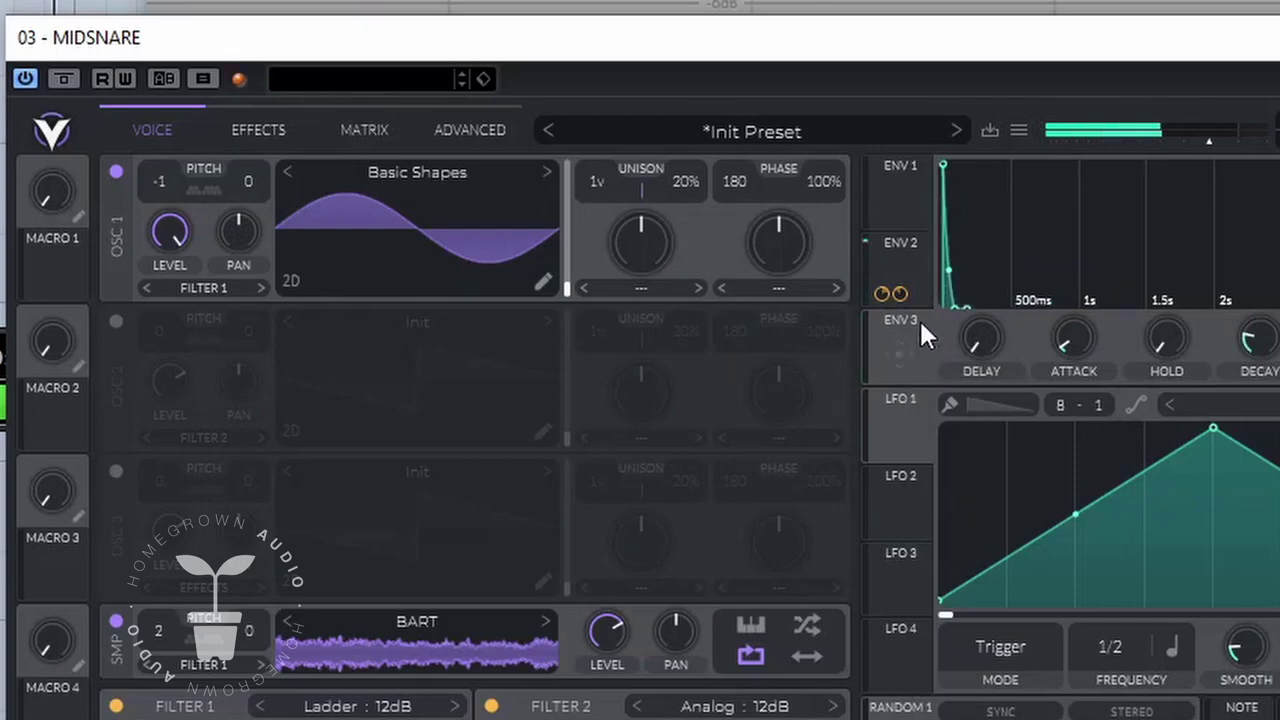
{"action": "left_click_drag", "start_coordinate": [911, 346], "coordinate": [158, 188]}
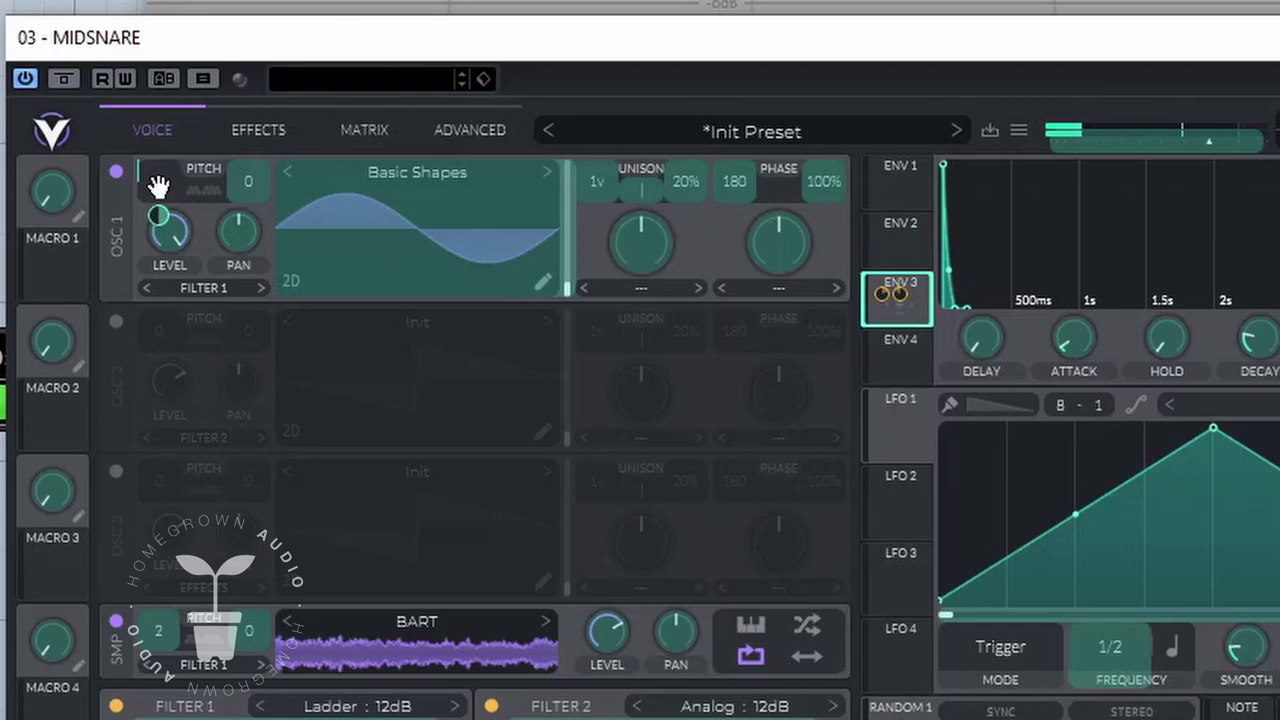
{"action": "left_click_drag", "start_coordinate": [158, 186], "coordinate": [160, 212]}
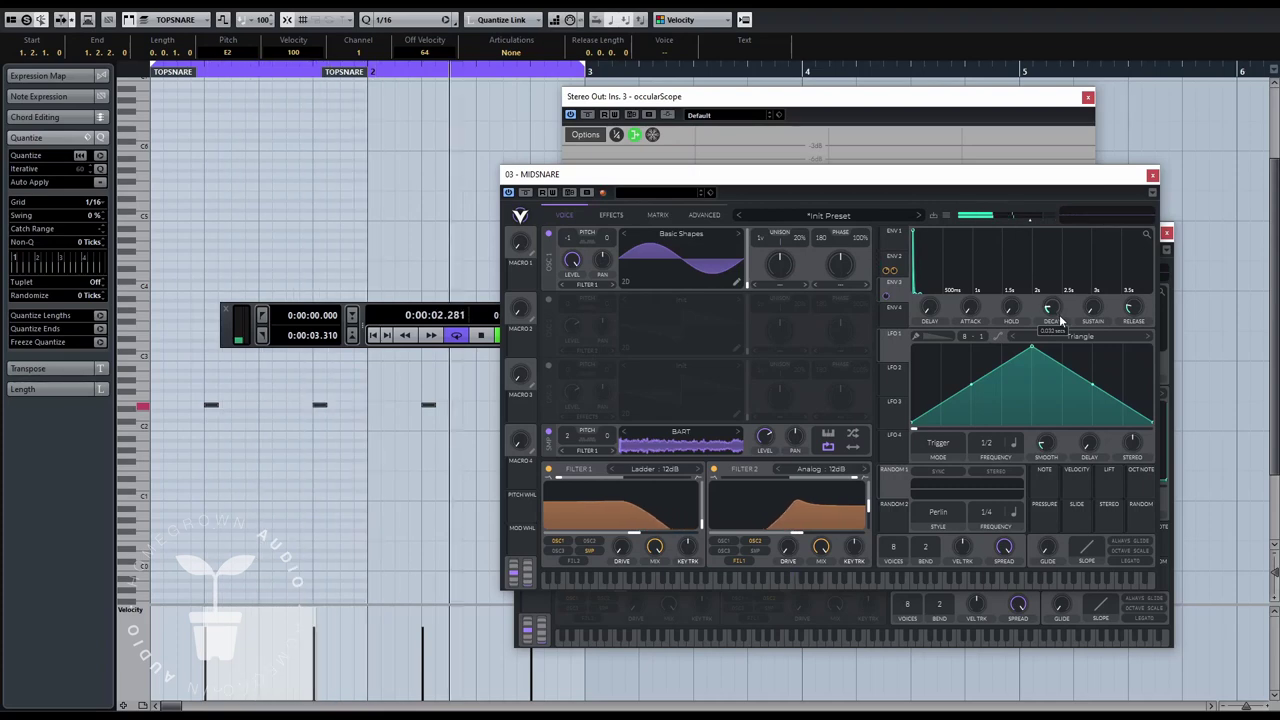
- Switch to the DIGICheck Totalyser and examine the mid snare's frequency spectrum
{"action": "left_click", "coordinate": [528, 702]}
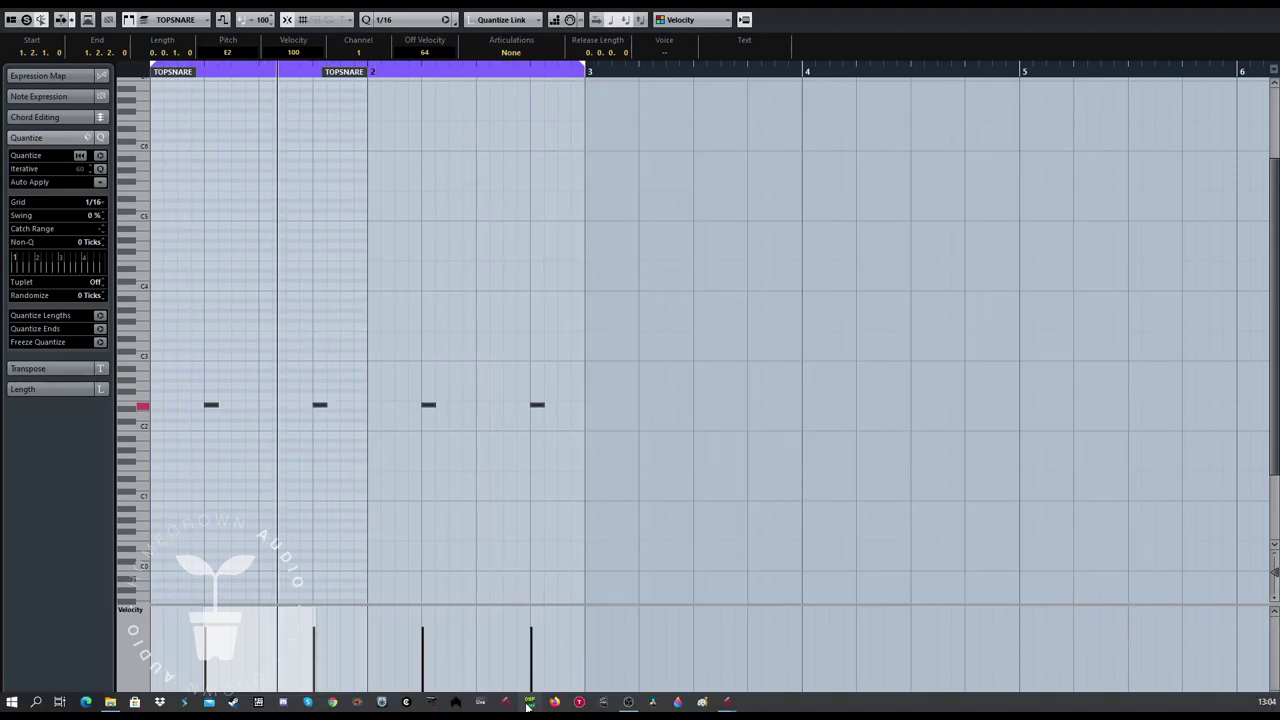
{"action": "left_click", "coordinate": [528, 702]}
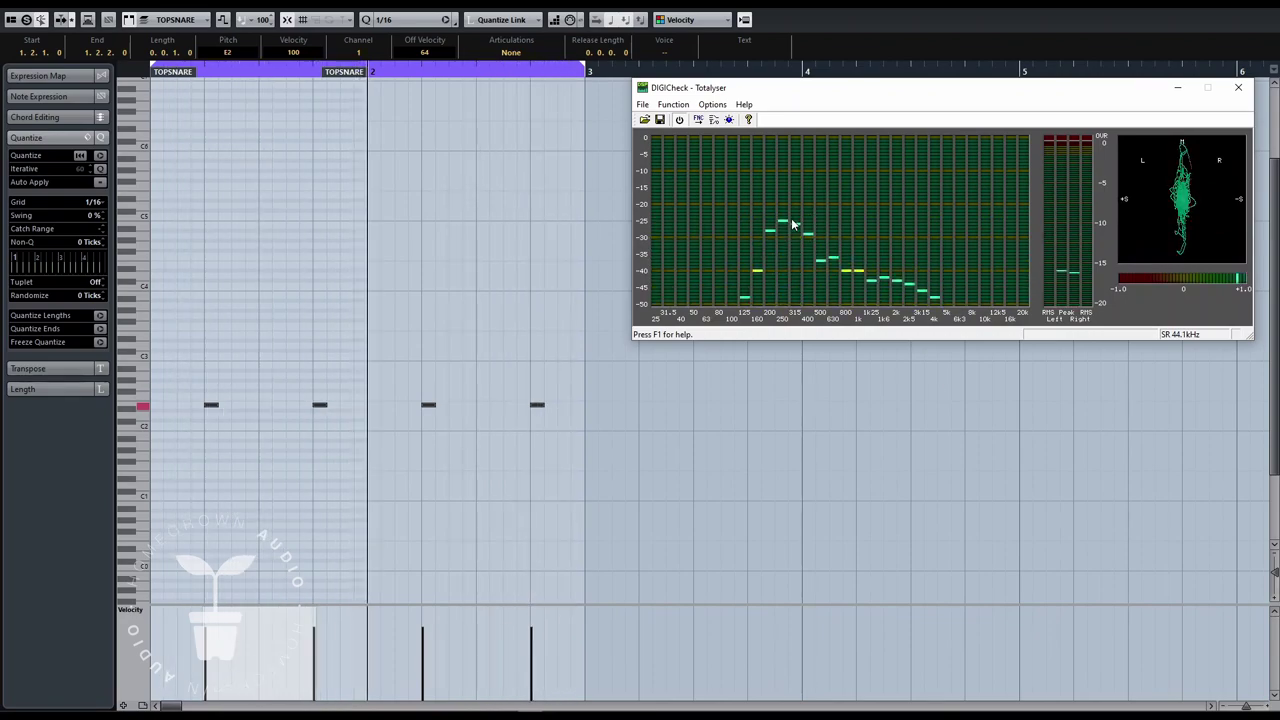
{"action": "left_click", "coordinate": [229, 214]}
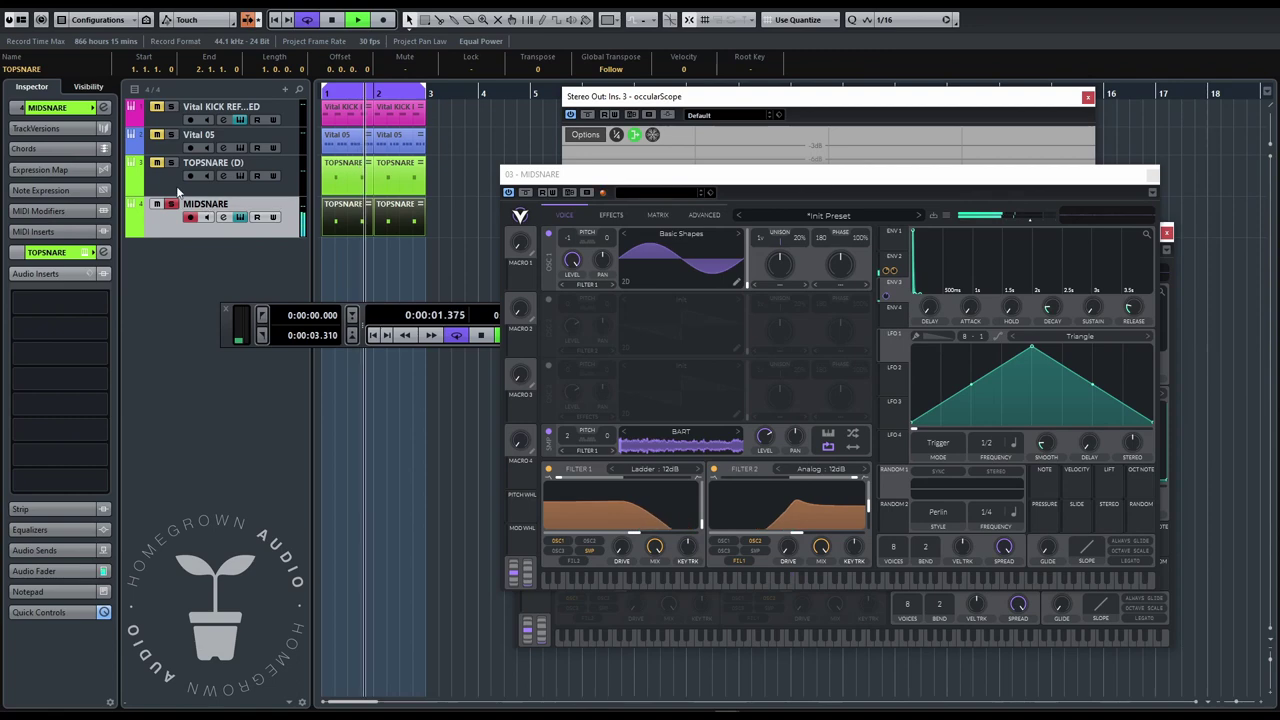
- Solo the TOPSNARE (D) track alongside MIDSNARE and bring up its channel settings and Vital instrument
{"action": "left_click", "coordinate": [171, 162]}
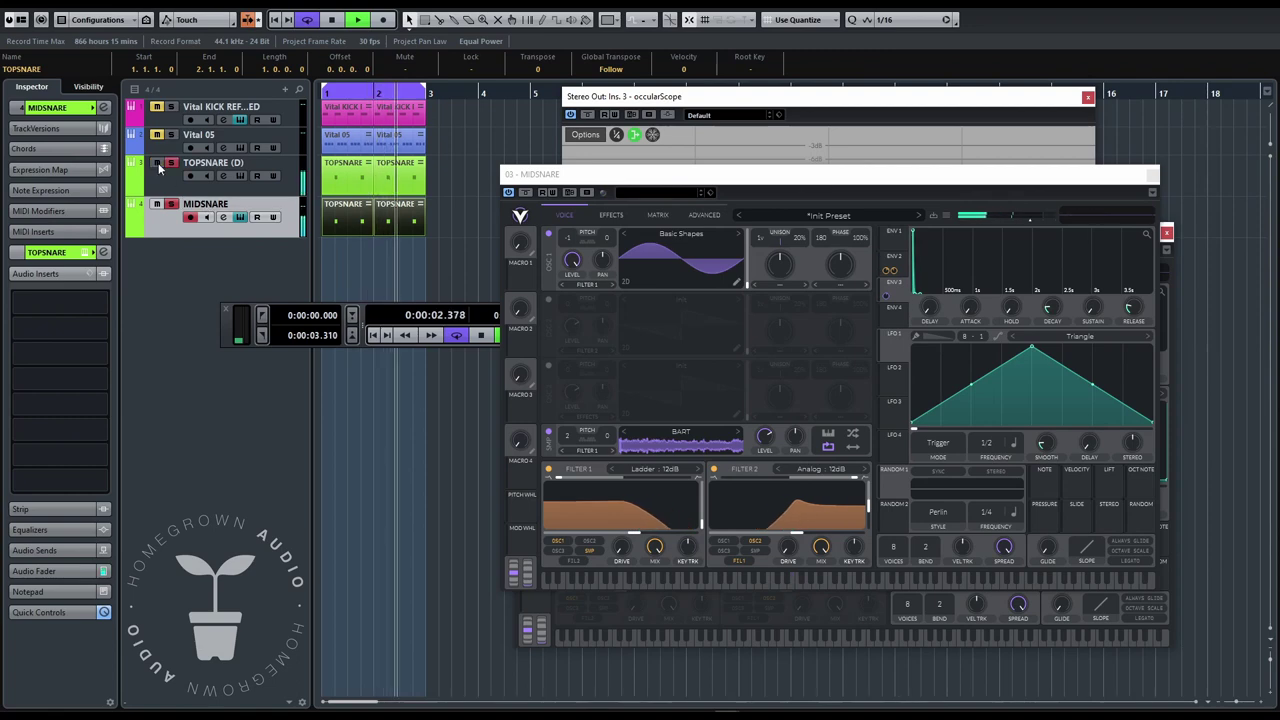
{"action": "left_click", "coordinate": [193, 190]}
{"action": "left_click", "coordinate": [106, 108]}
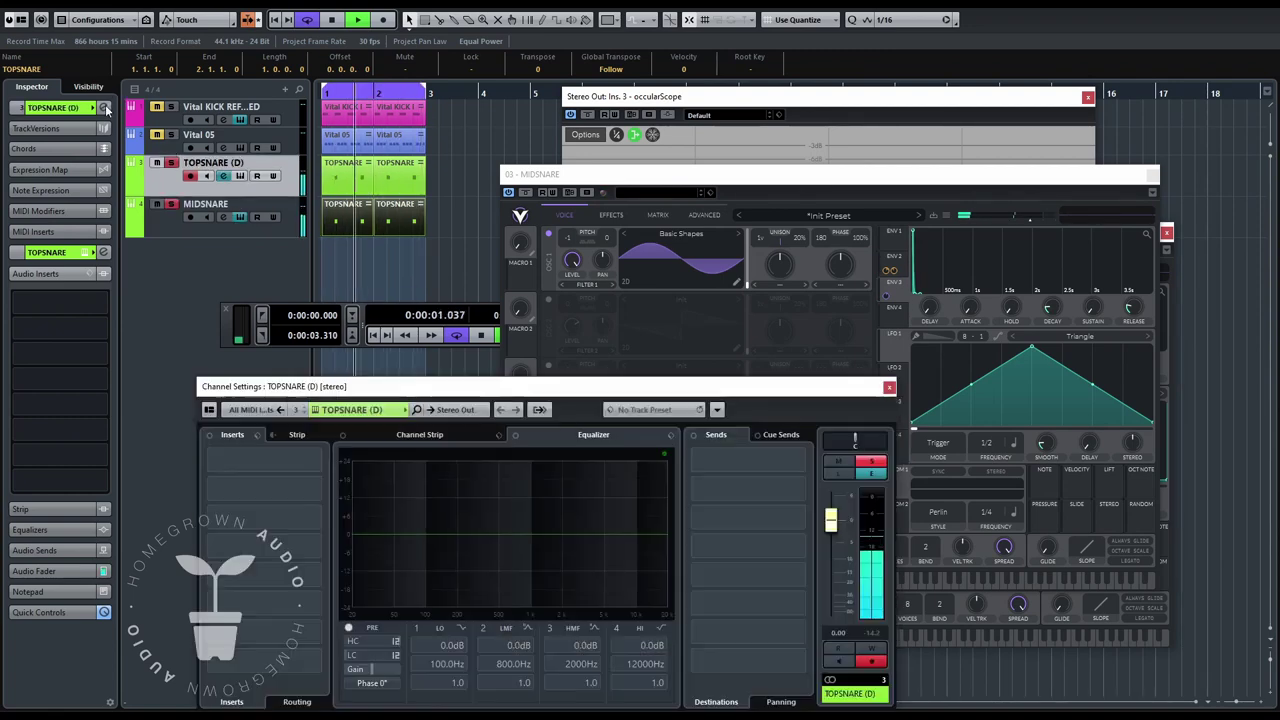
{"action": "left_click", "coordinate": [873, 476]}
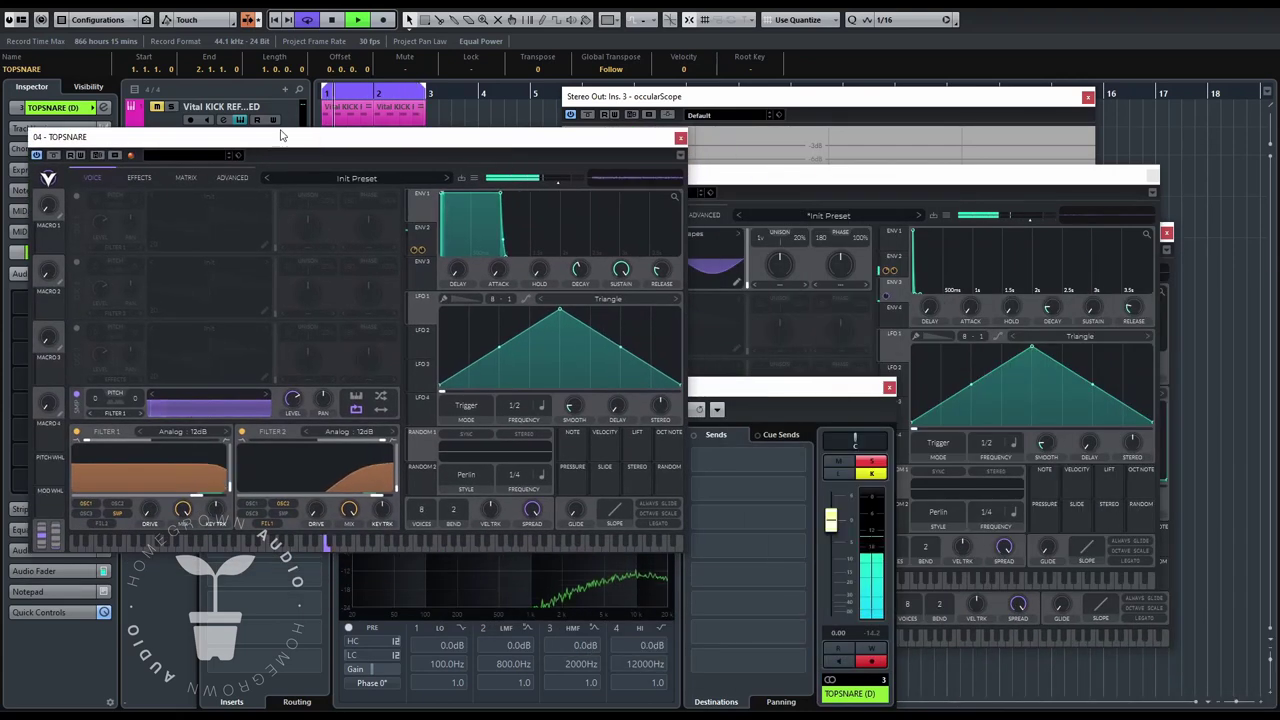
{"action": "left_click_drag", "start_coordinate": [281, 134], "coordinate": [485, 151]}
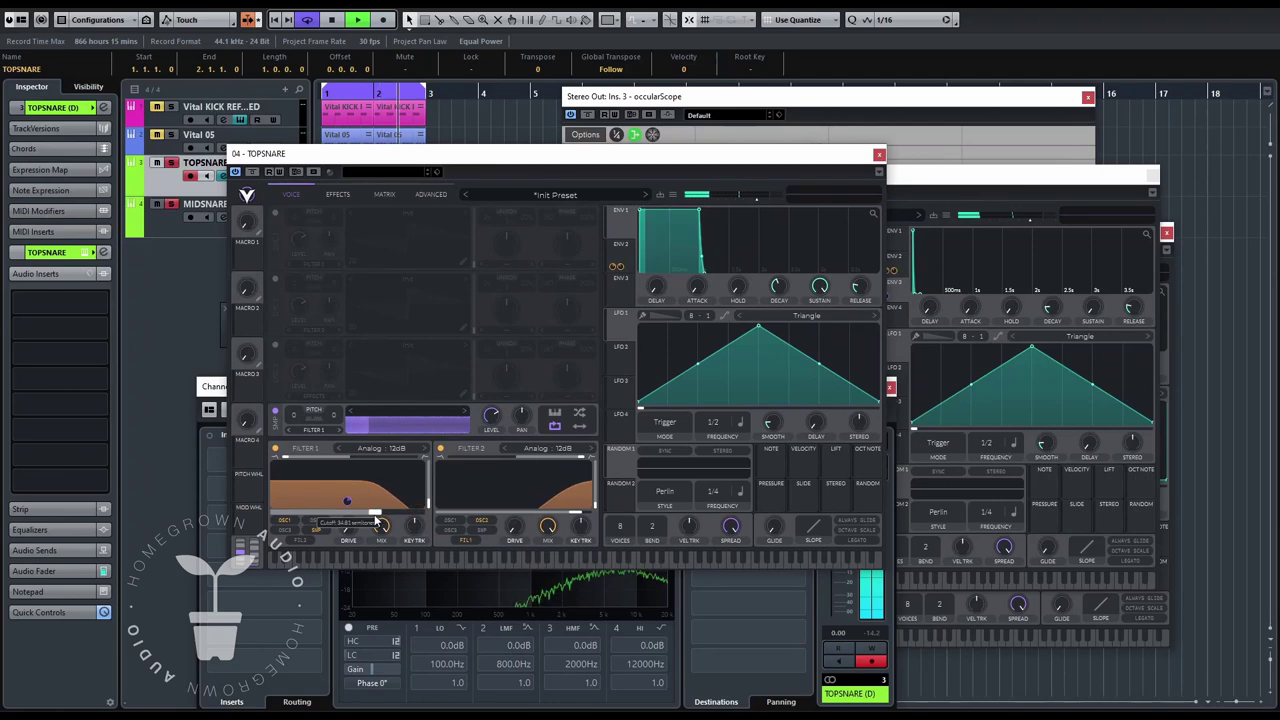
- Enable Hard Clip distortion in the TOPSNARE Vital effects and raise its drive
{"action": "left_click", "coordinate": [337, 194]}
{"action": "left_click", "coordinate": [406, 224]}
{"action": "left_click", "coordinate": [386, 258]}
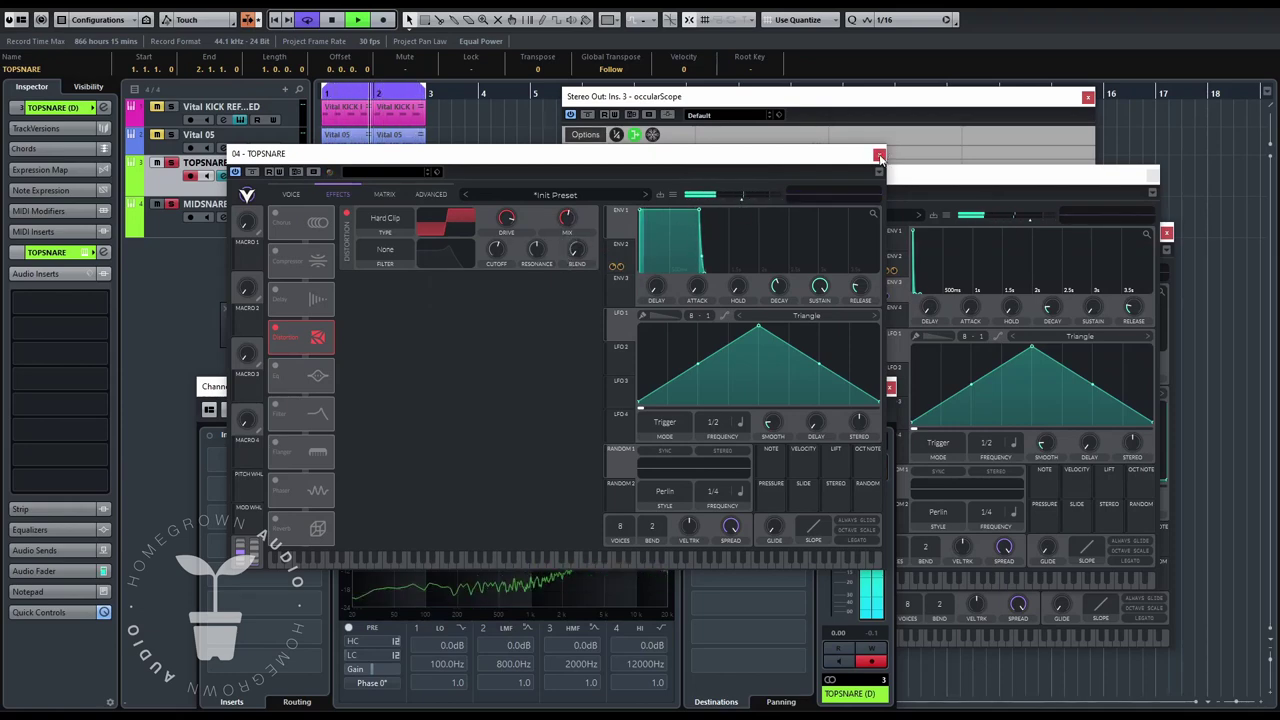
- Close the Vital windows and set the TOPSNARE (D) channel EQ's low cut to about 4061 Hz
{"action": "left_click", "coordinate": [879, 155]}
{"action": "left_click", "coordinate": [1153, 176]}
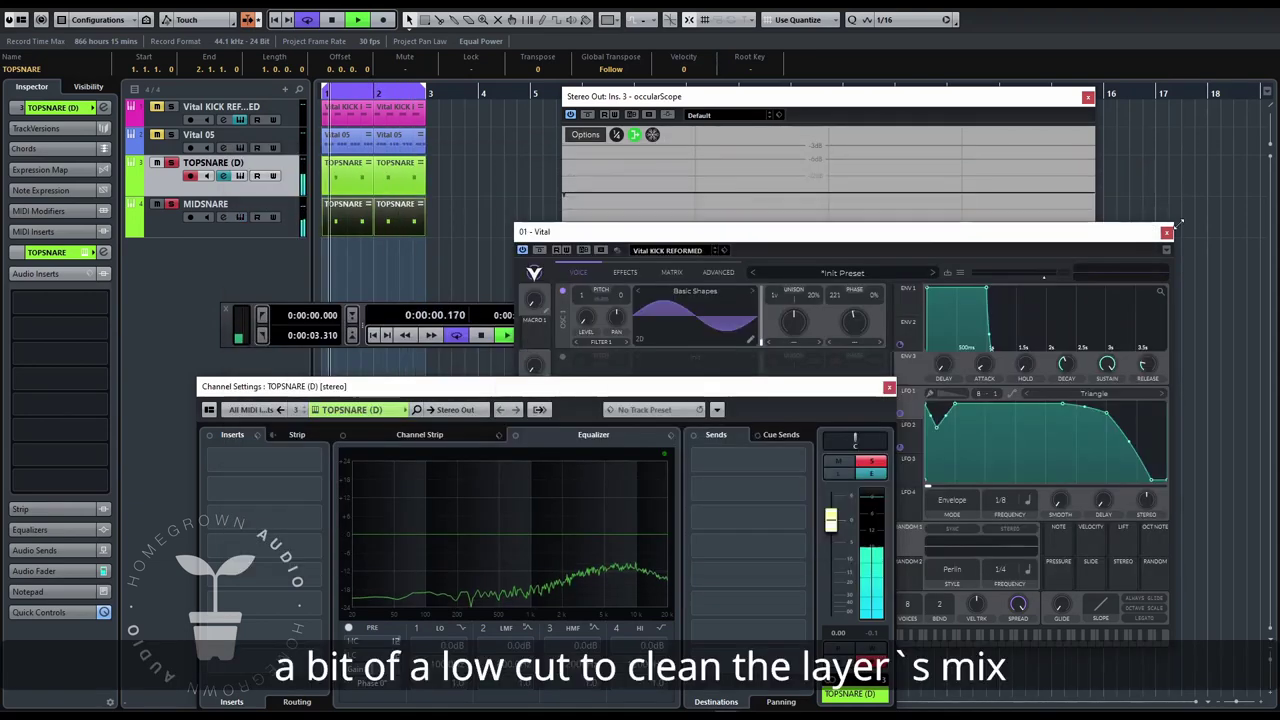
{"action": "left_click", "coordinate": [1166, 232]}
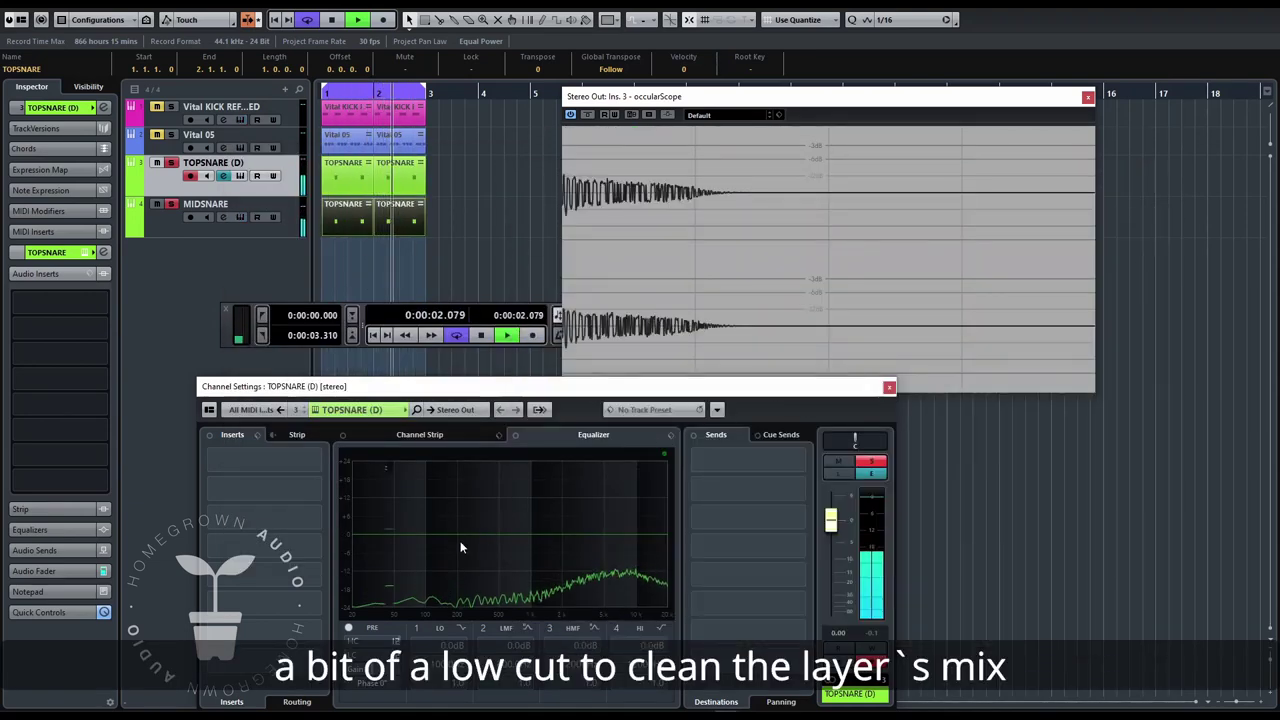
{"action": "left_click_drag", "start_coordinate": [372, 656], "coordinate": [432, 460]}
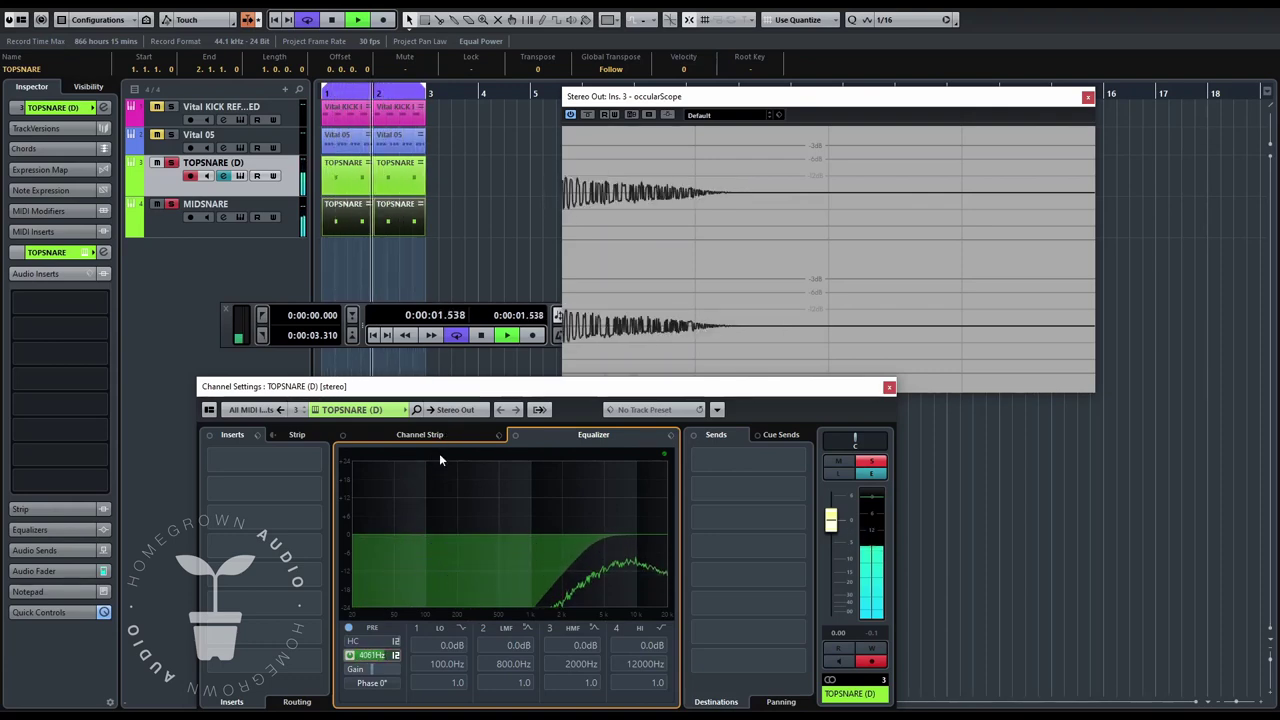
- Select the MIDSNARE track and examine its spectrum in the channel EQ during playback
{"action": "left_click", "coordinate": [162, 224]}
{"action": "key", "text": "space"}
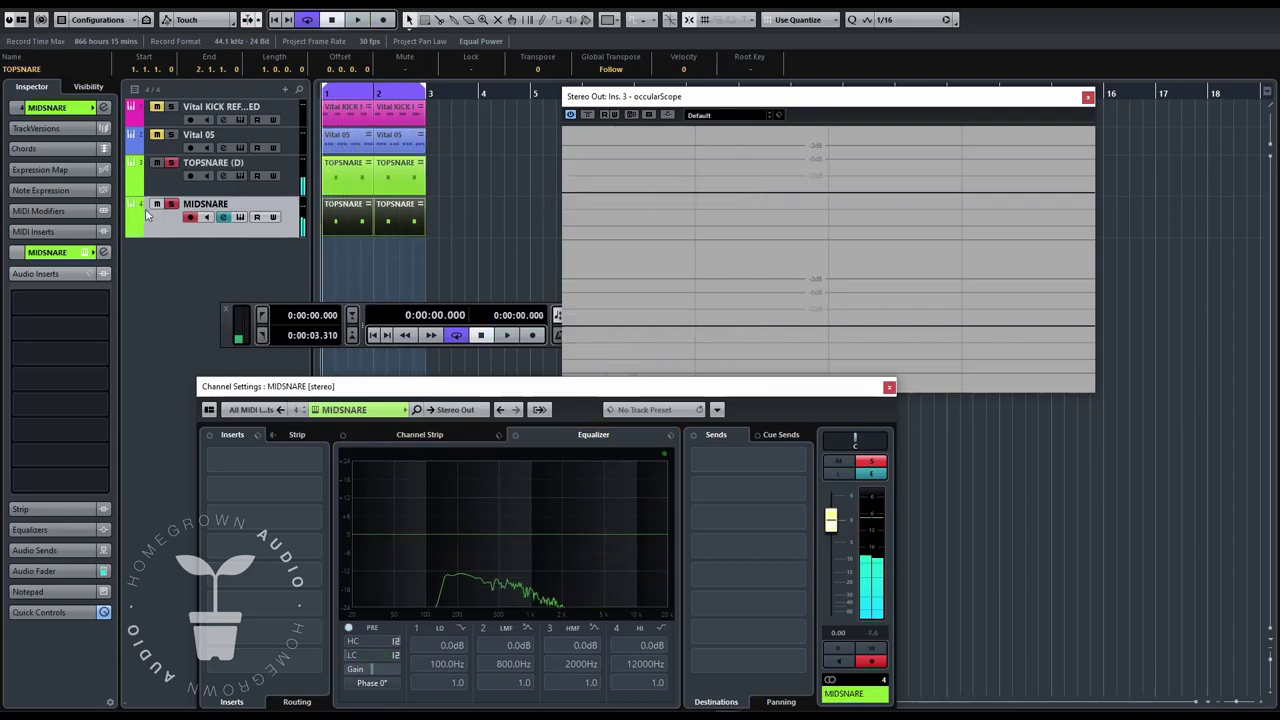
{"action": "left_click", "coordinate": [104, 253]}
{"action": "left_click", "coordinate": [104, 253]}
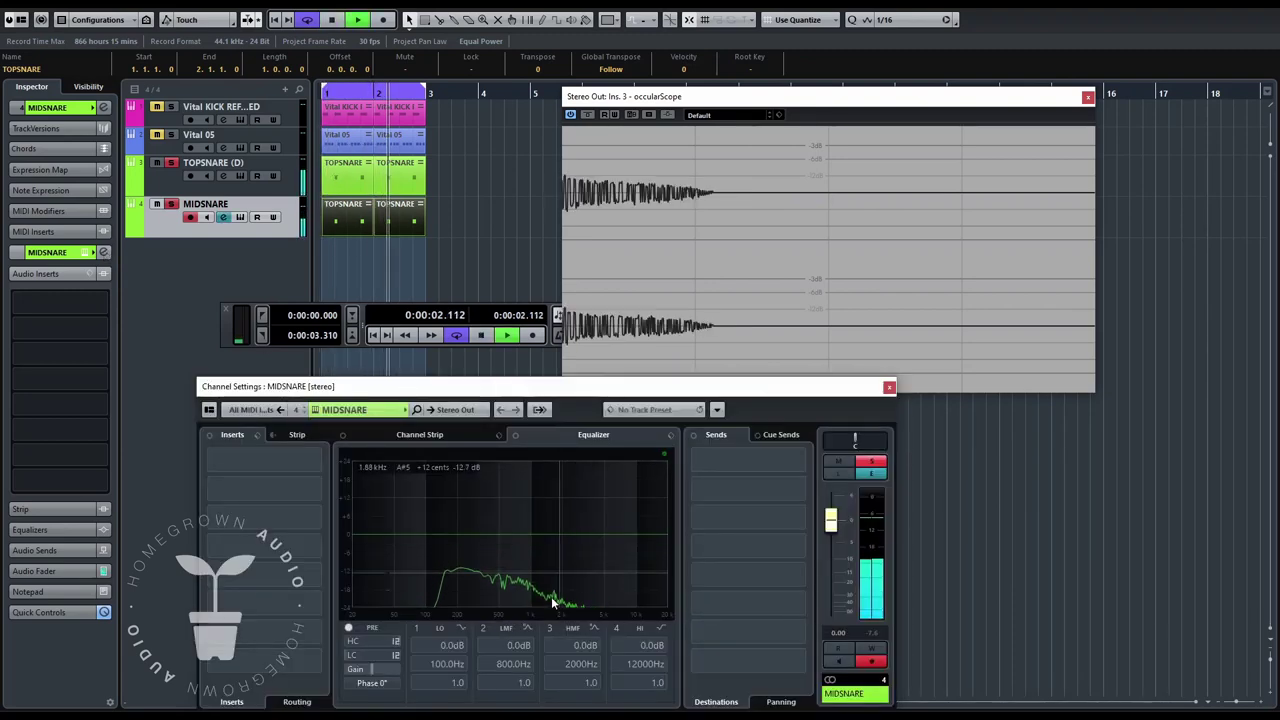
{"action": "key", "text": "space"}
- Duplicate the TOPSNARE (D) track and open the copy's Vital instrument
{"action": "right_click", "coordinate": [282, 192]}
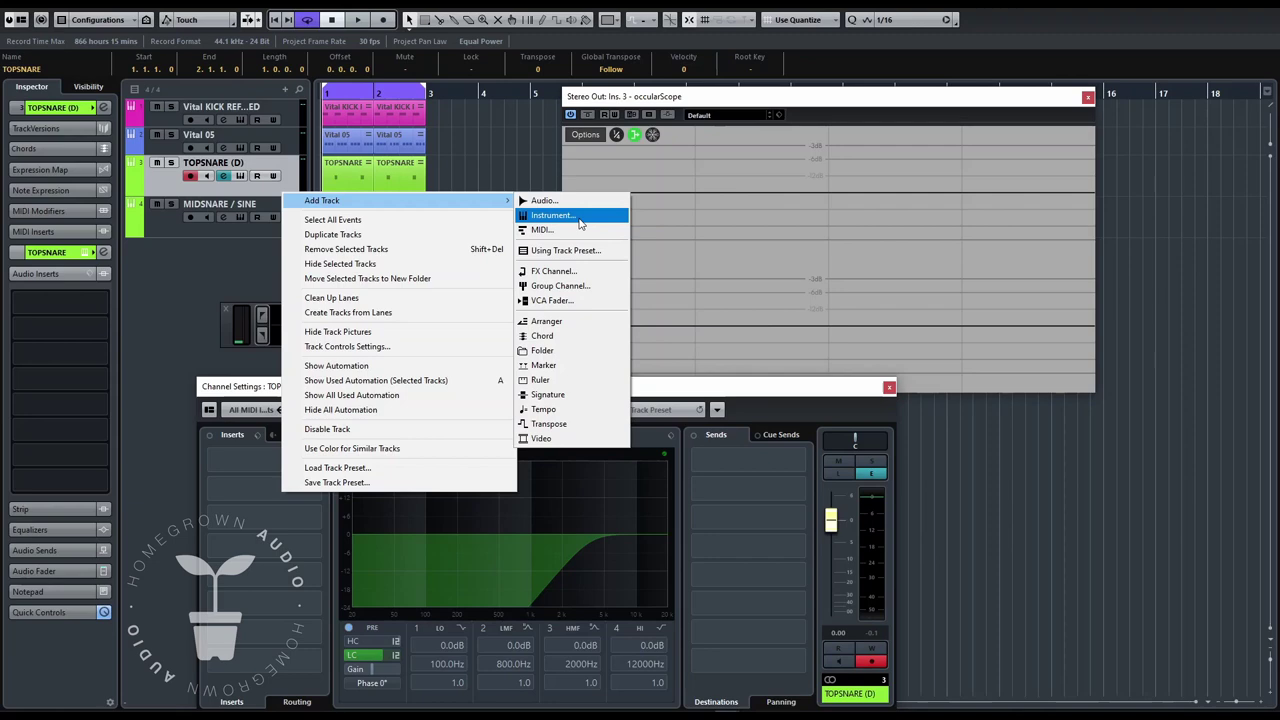
{"action": "left_click", "coordinate": [450, 234]}
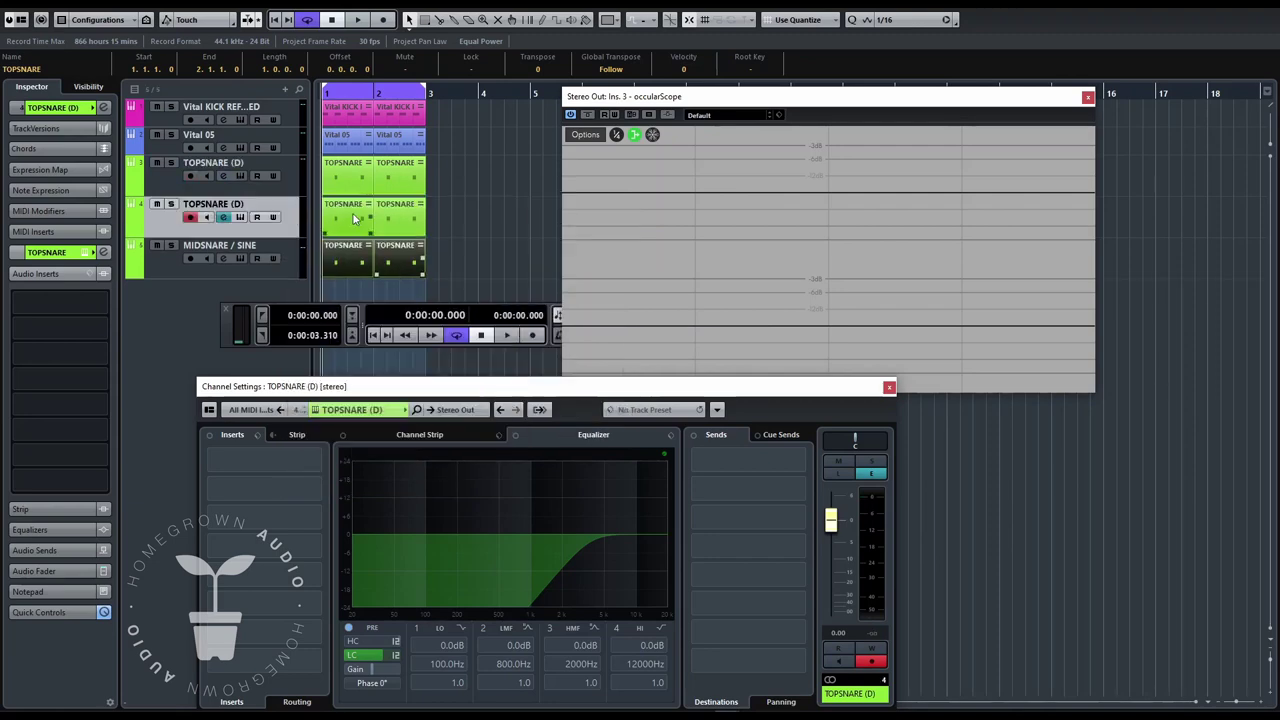
{"action": "left_click", "coordinate": [241, 218]}
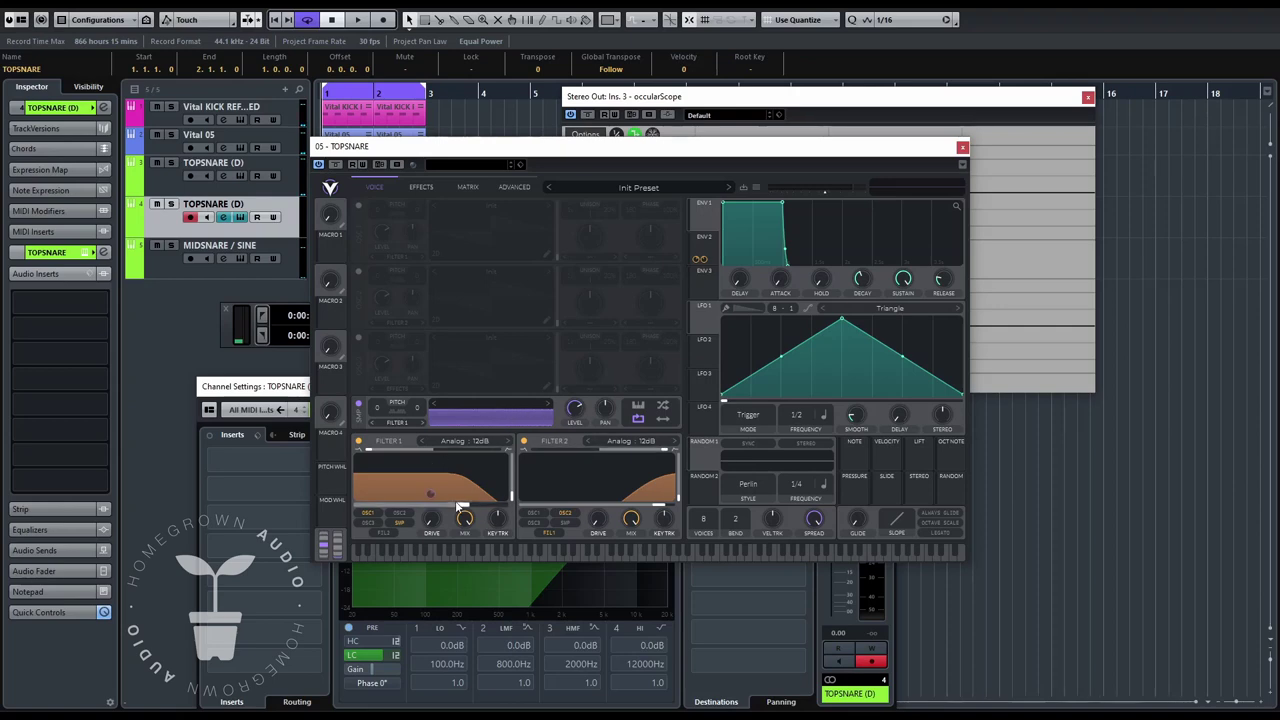
- Lower Filter 2's cutoff, set Filter 1 to Analog 24dB, and fine-tune both cutoffs during playback
{"action": "left_click_drag", "start_coordinate": [658, 508], "coordinate": [593, 508]}
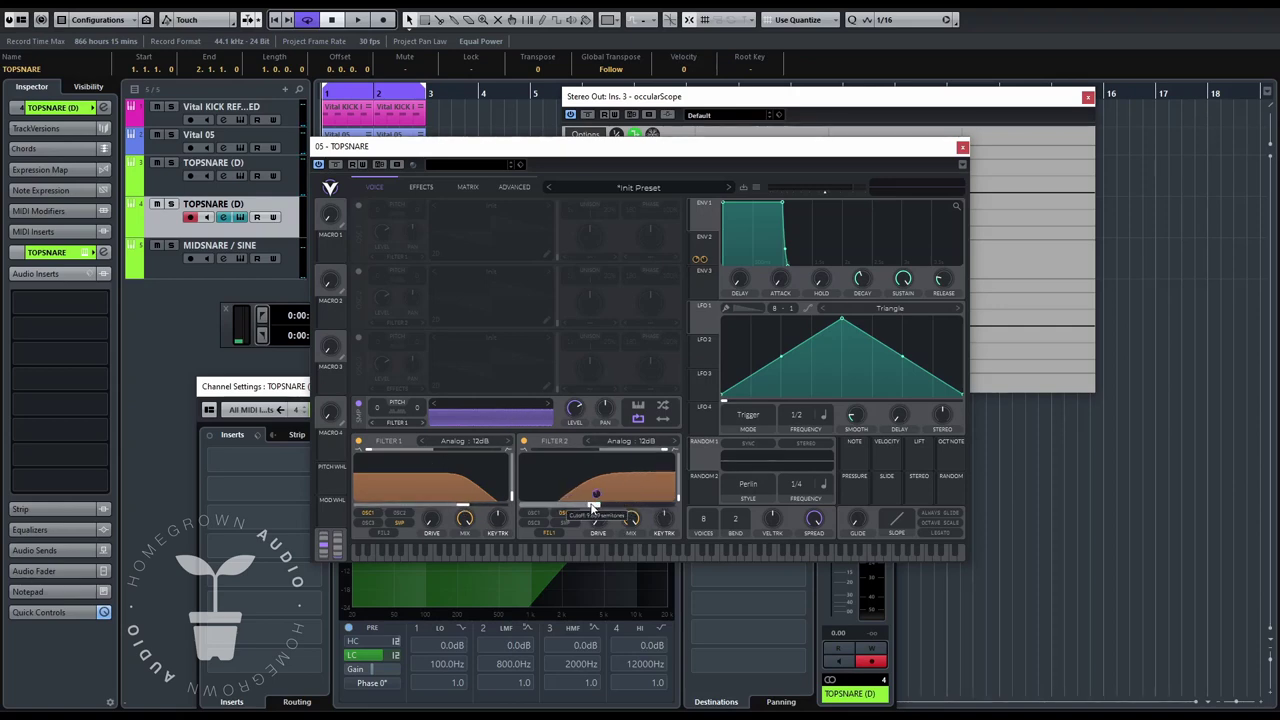
{"action": "left_click", "coordinate": [470, 443]}
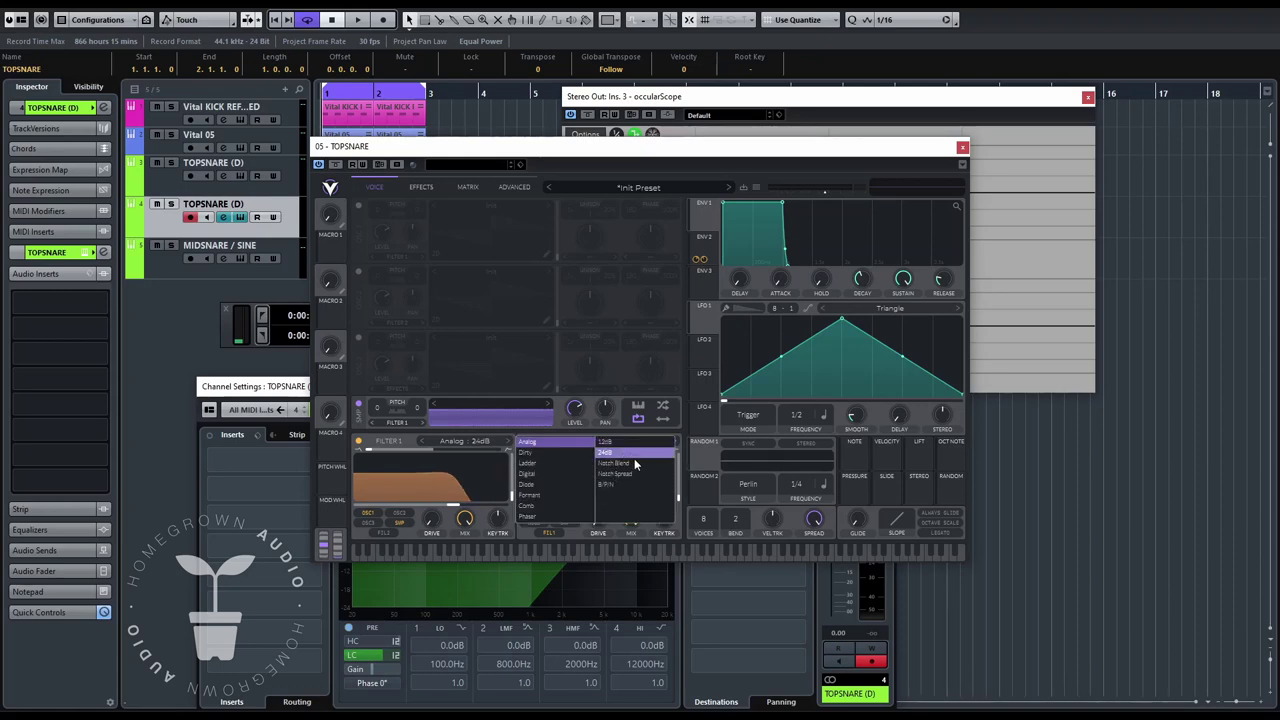
{"action": "left_click", "coordinate": [498, 470]}
{"action": "key", "text": "space"}
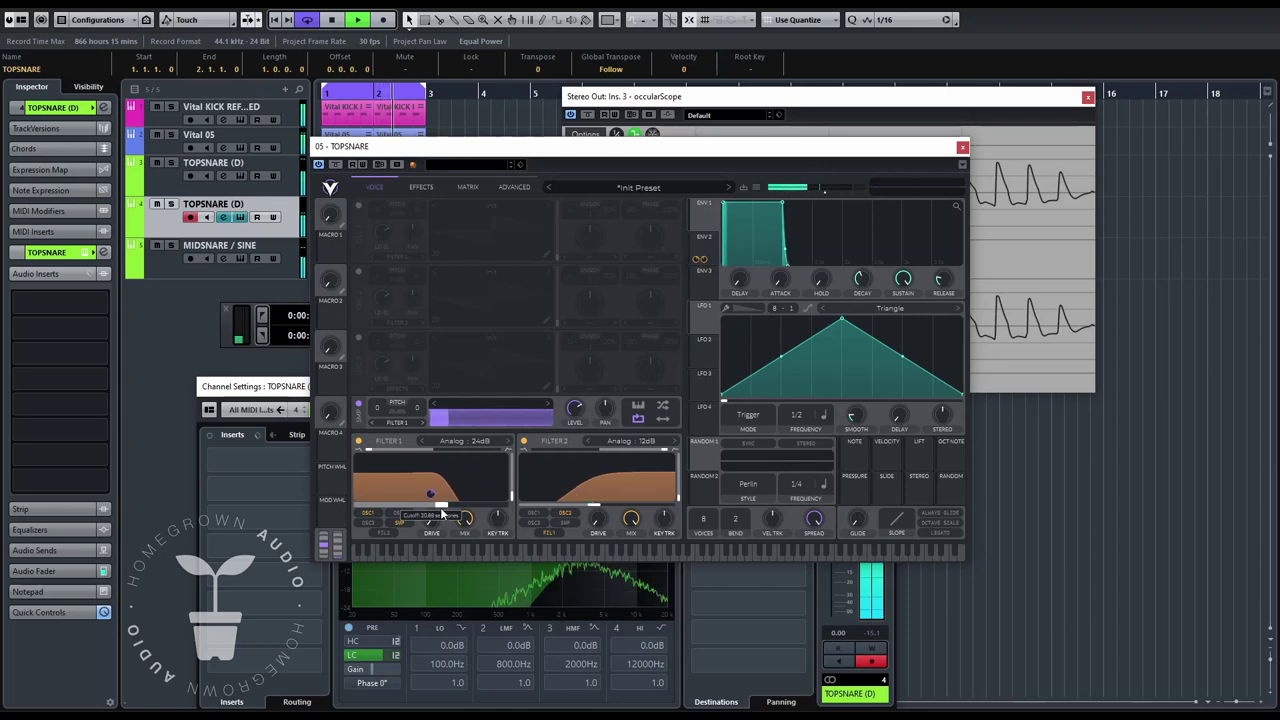
{"action": "left_click_drag", "start_coordinate": [440, 507], "coordinate": [434, 507]}
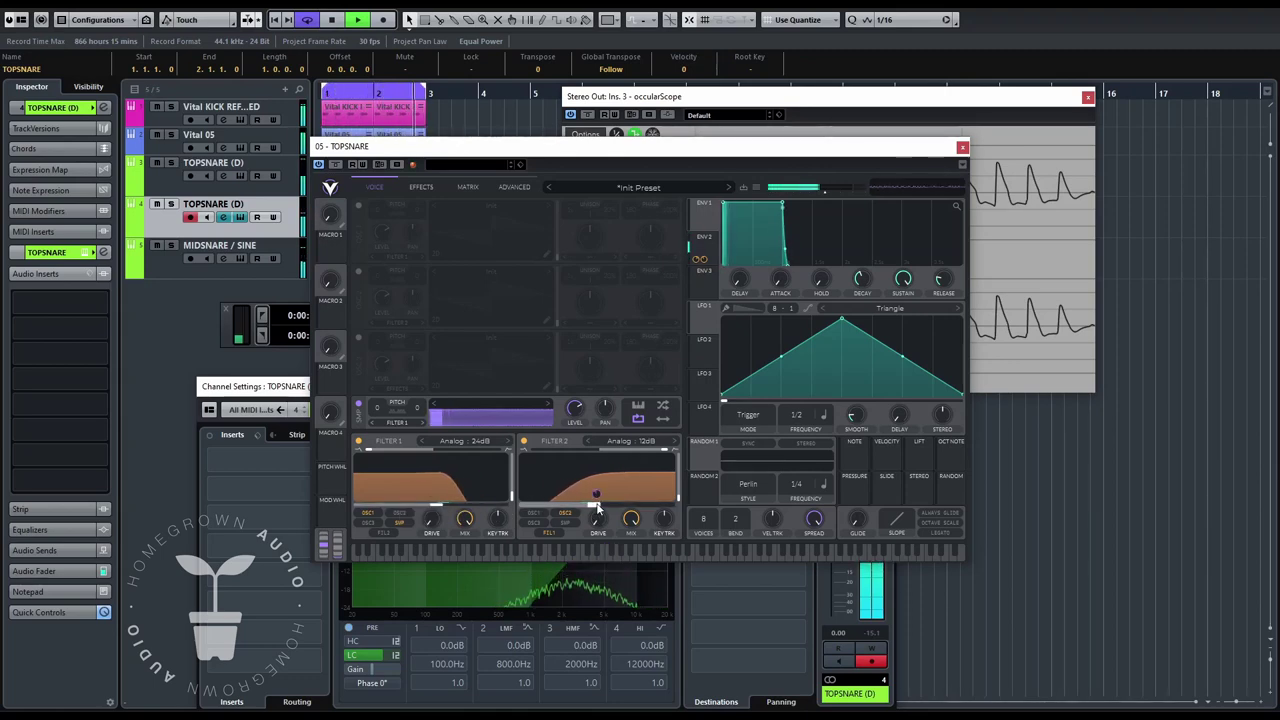
{"action": "mouse_move", "coordinate": [597, 508]}
{"action": "left_mouse_down"}
{"action": "mouse_move", "coordinate": [637, 506]}
{"action": "mouse_move", "coordinate": [596, 504]}
{"action": "left_mouse_up"}
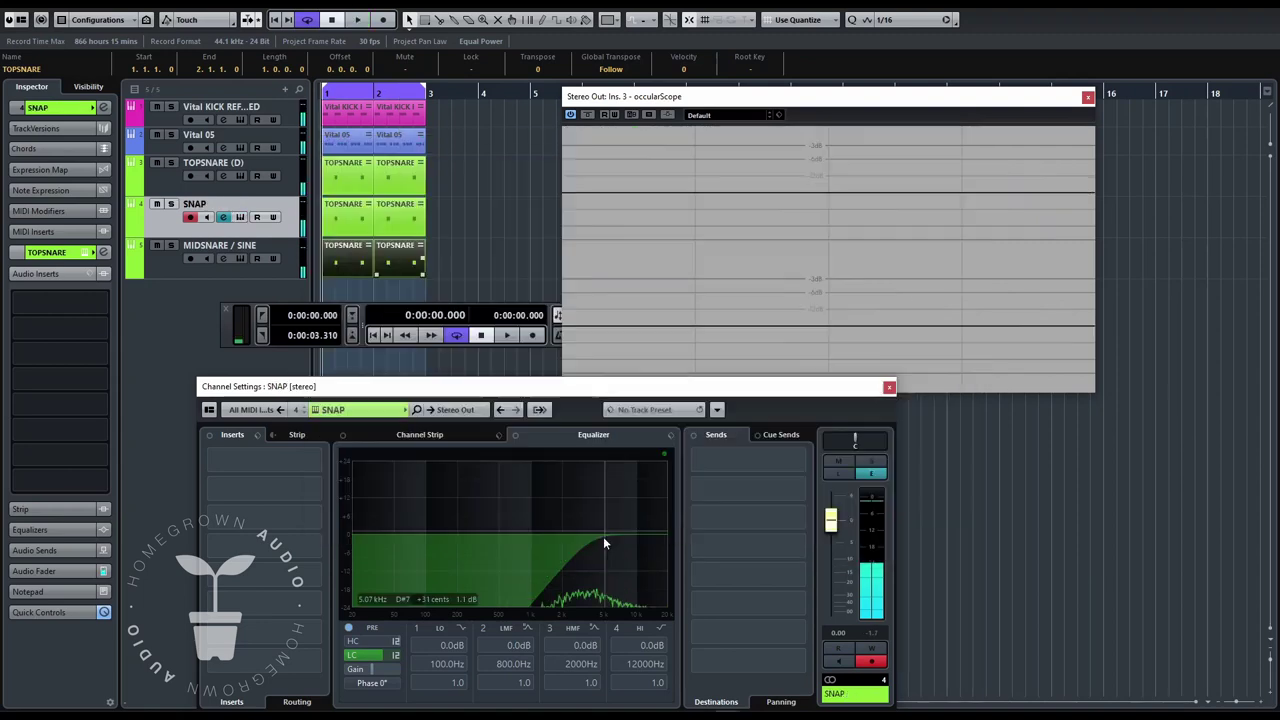
- Cut the SNAP channel's high-mid EQ band to about -11.6 dB at 3.84 kHz during playback
{"action": "key", "text": "space"}
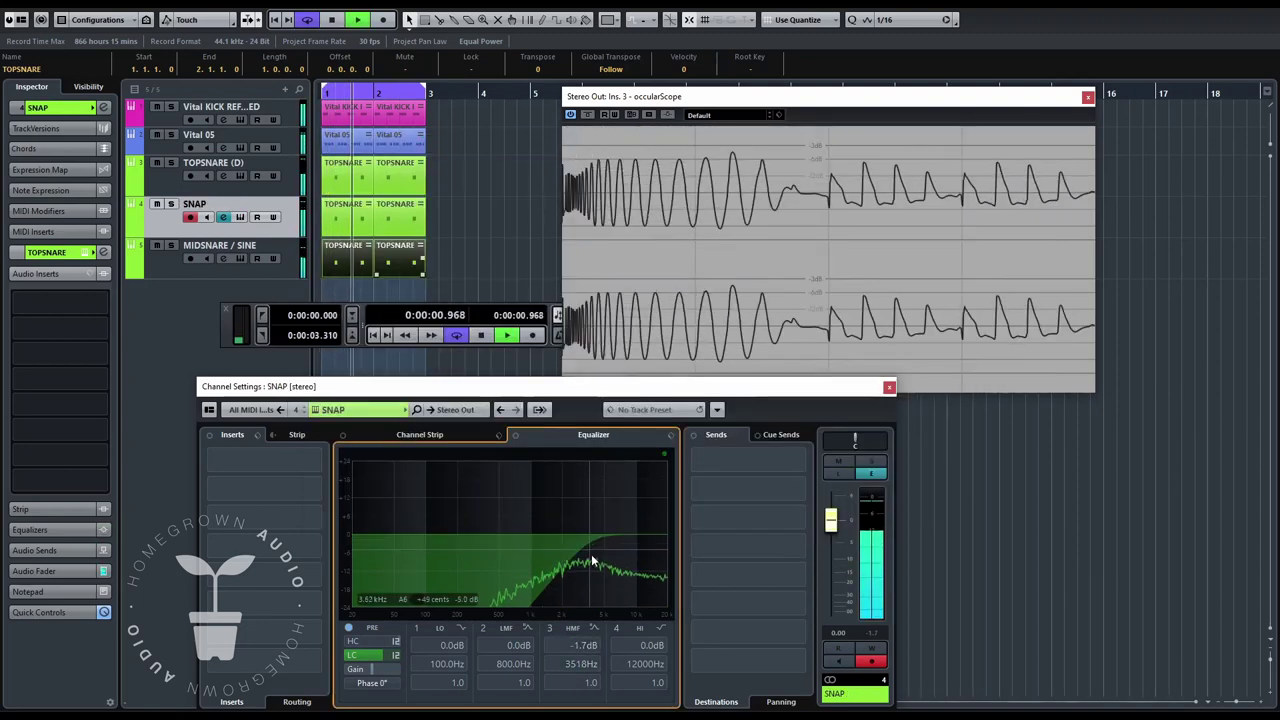
{"action": "left_click", "coordinate": [591, 556]}
{"action": "double_click", "coordinate": [589, 556]}
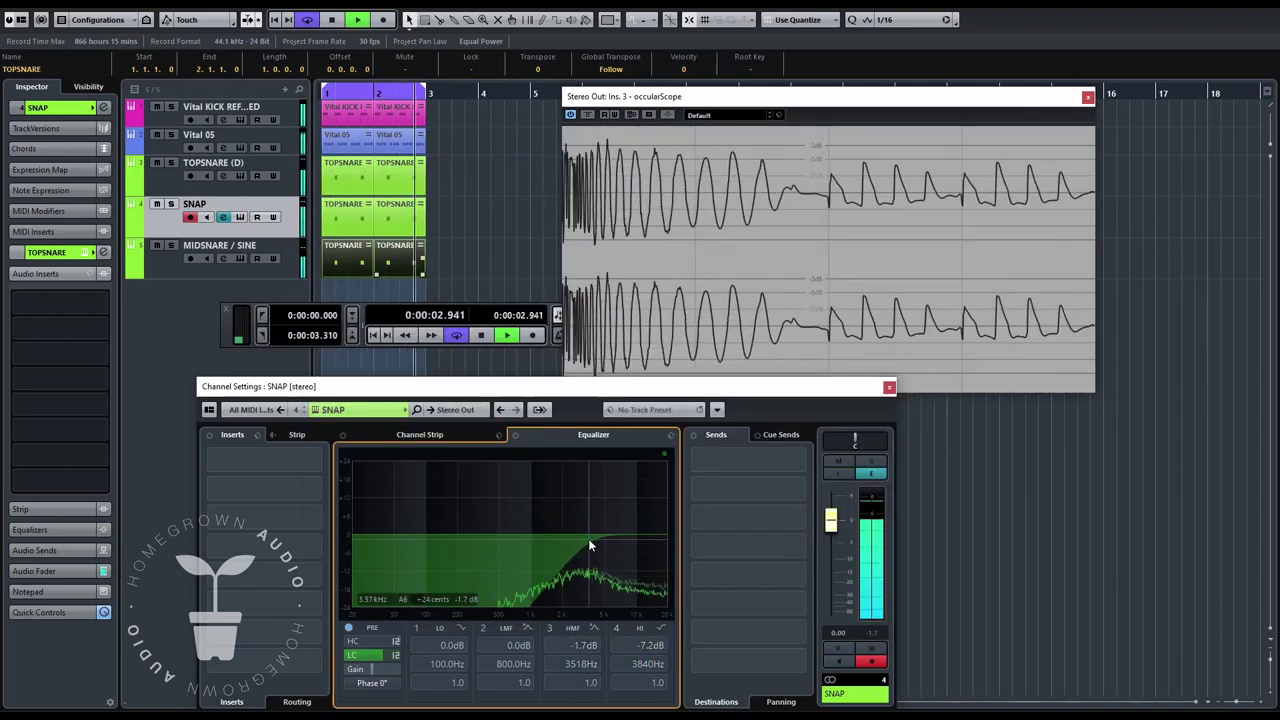
{"action": "left_click_drag", "start_coordinate": [588, 545], "coordinate": [593, 573]}
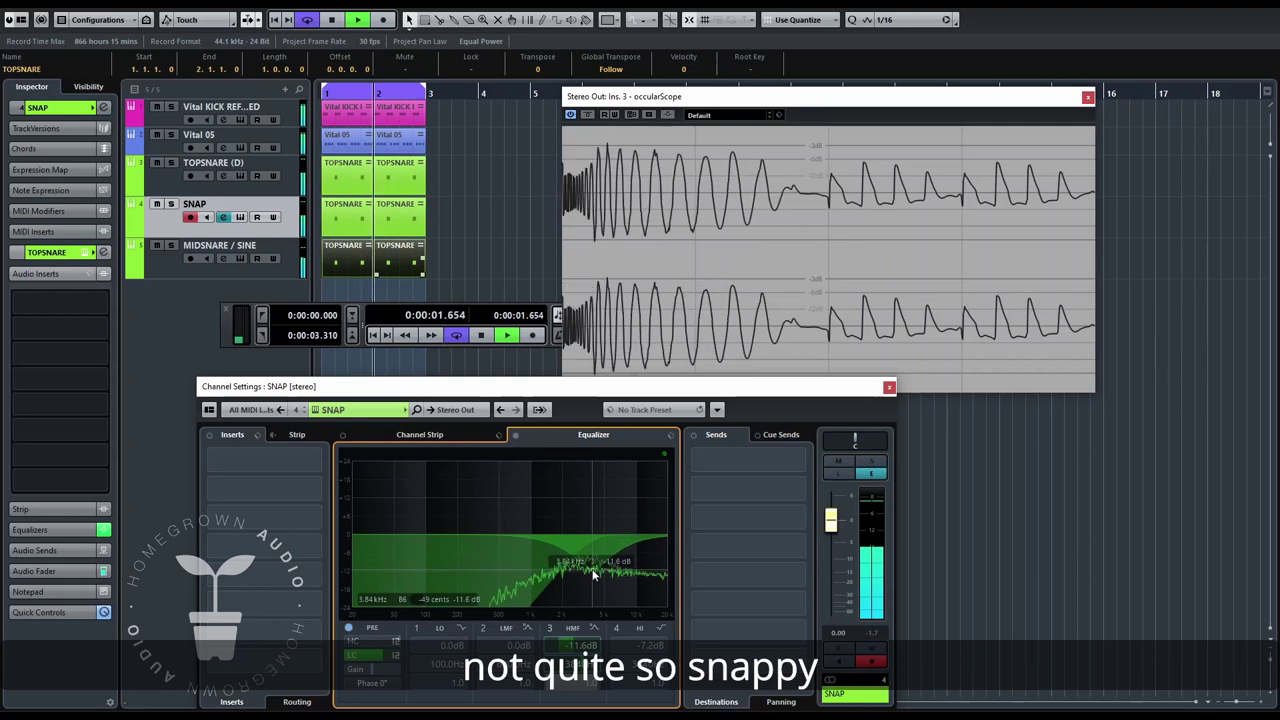
- Close the channel settings, raise Envelope 1's sustain in the SNAP Vital patch and adjust its release
{"action": "left_click", "coordinate": [287, 188]}
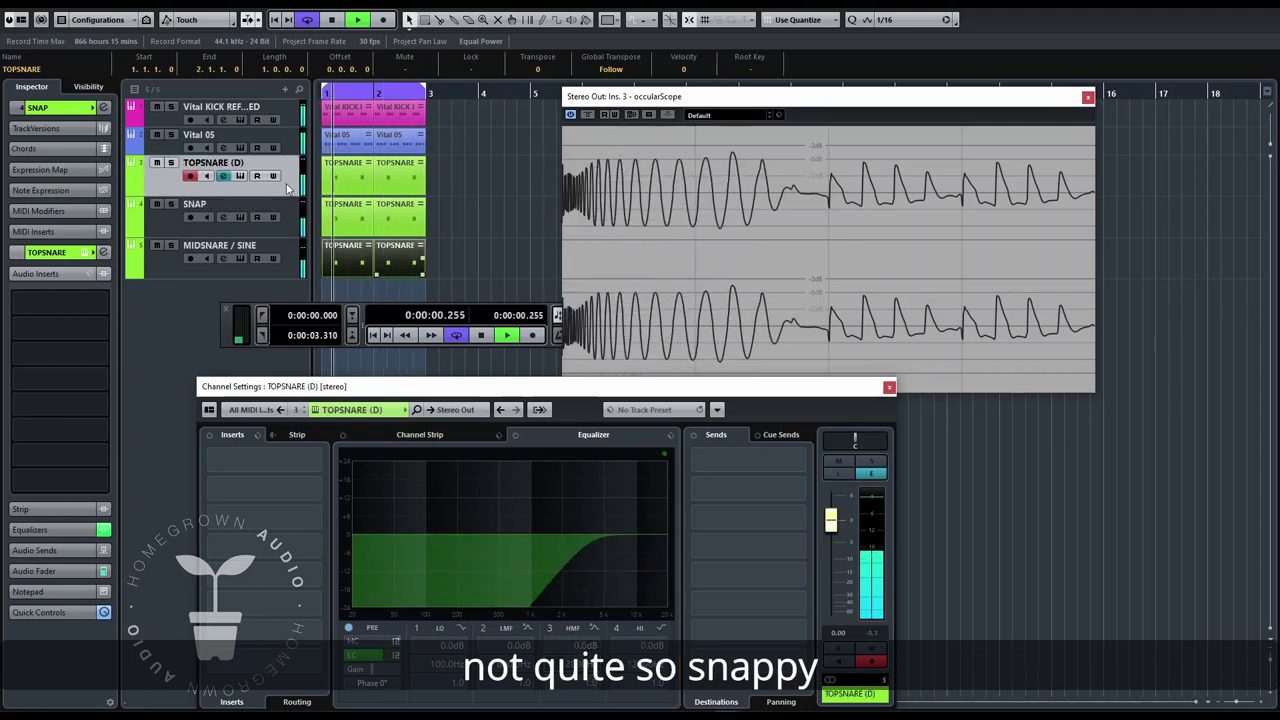
{"action": "left_click", "coordinate": [223, 175]}
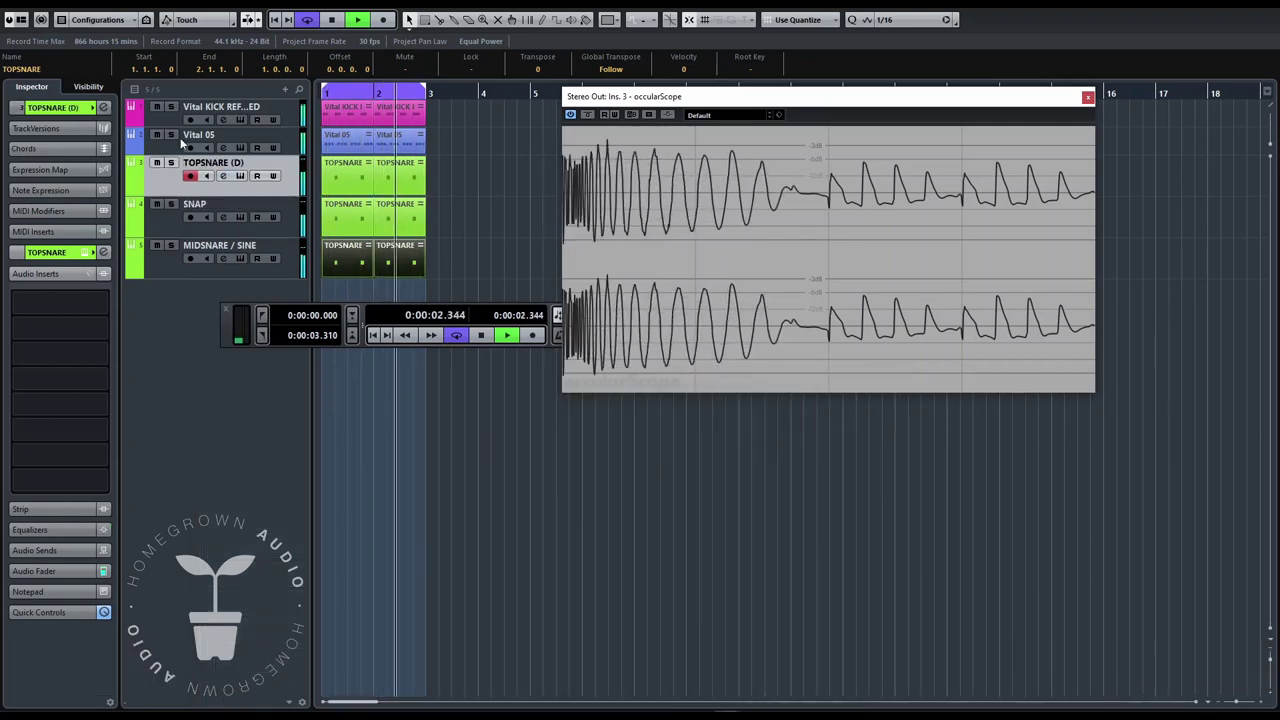
{"action": "left_click", "coordinate": [223, 176]}
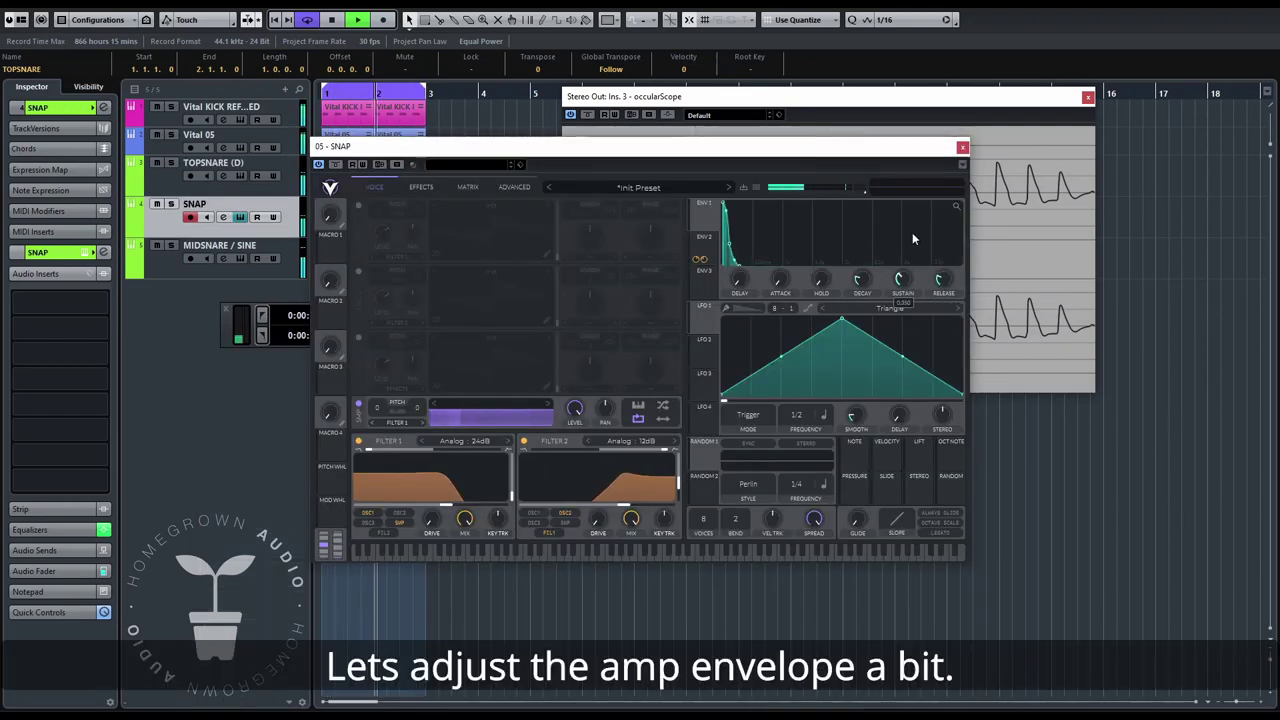
{"action": "left_click_drag", "start_coordinate": [912, 233], "coordinate": [919, 180]}
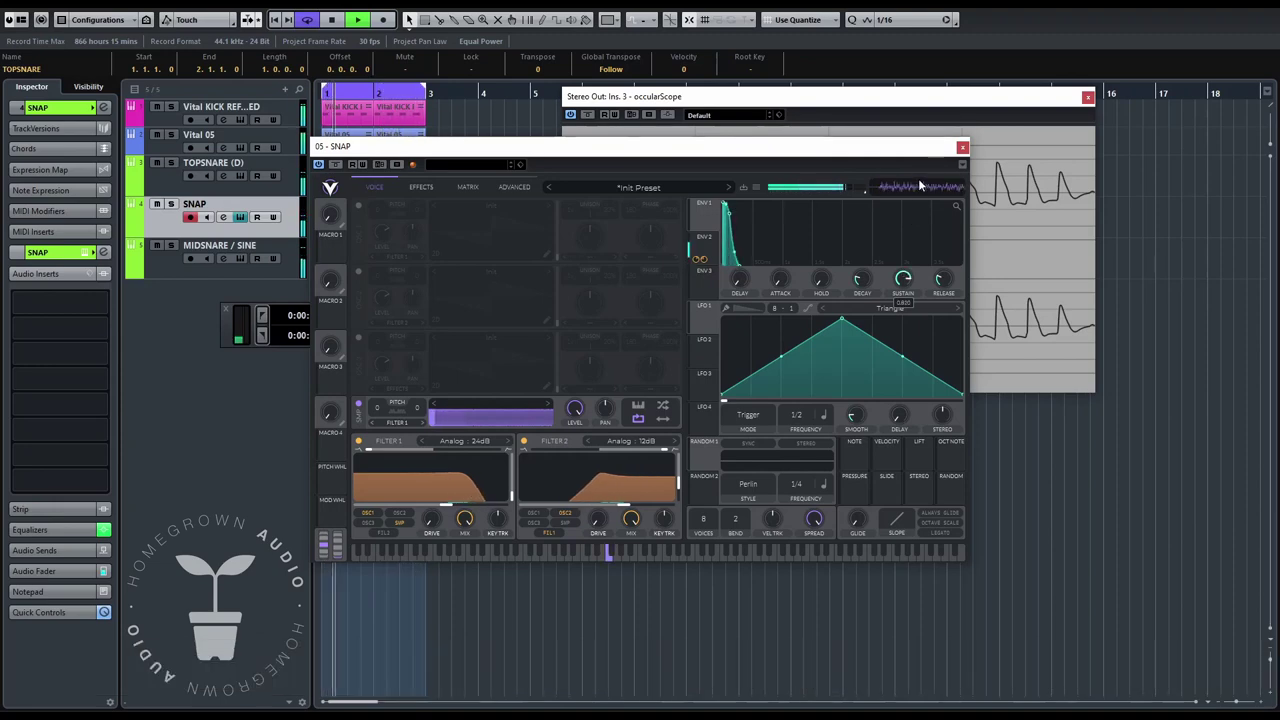
{"action": "mouse_move", "coordinate": [940, 280]}
{"action": "left_mouse_down"}
{"action": "mouse_move", "coordinate": [948, 253]}
{"action": "mouse_move", "coordinate": [940, 287]}
{"action": "left_mouse_up"}
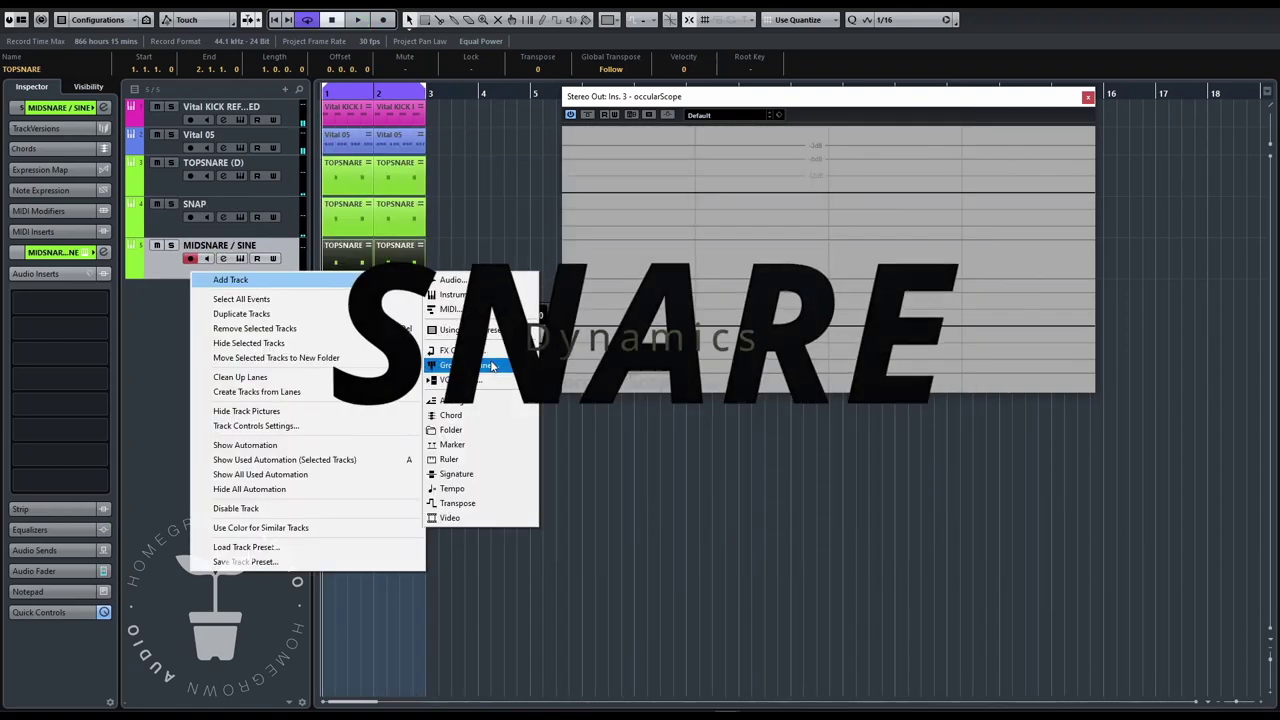
- Route the snare layers to a new group channel named SNARE G and insert MCompressor on it
{"action": "left_click", "coordinate": [436, 346]}
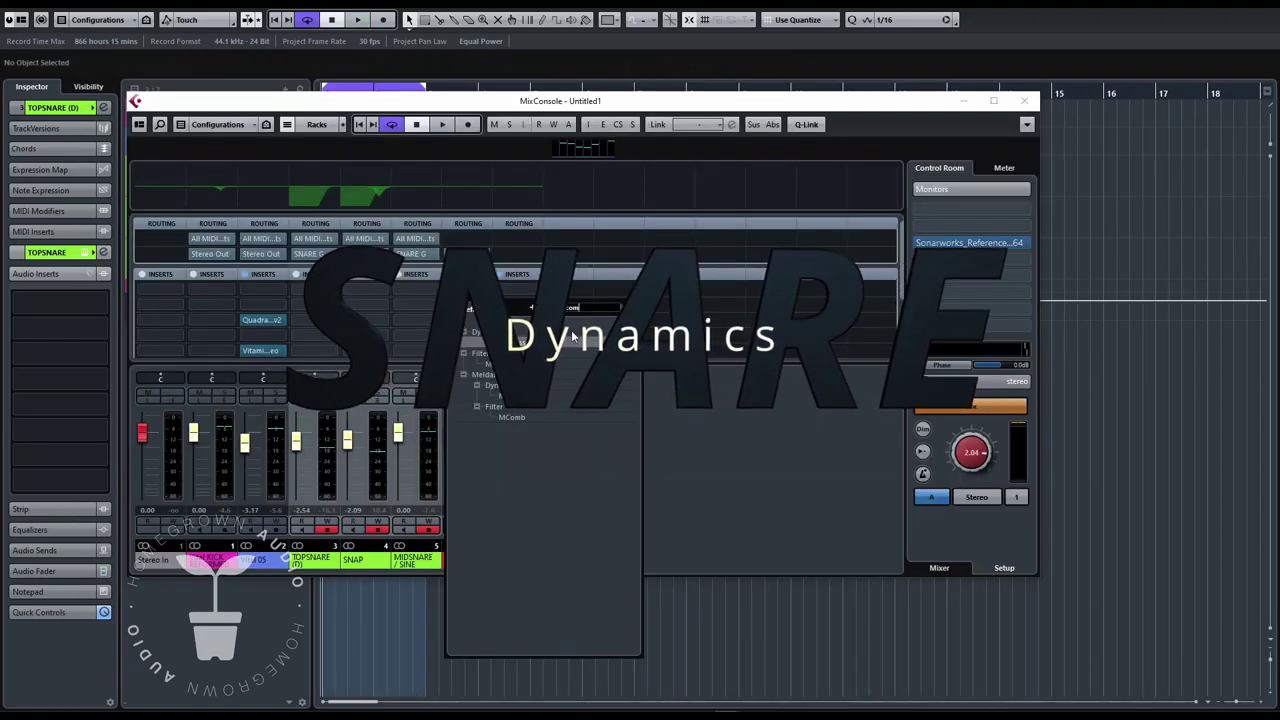
{"action": "left_click", "coordinate": [527, 344]}
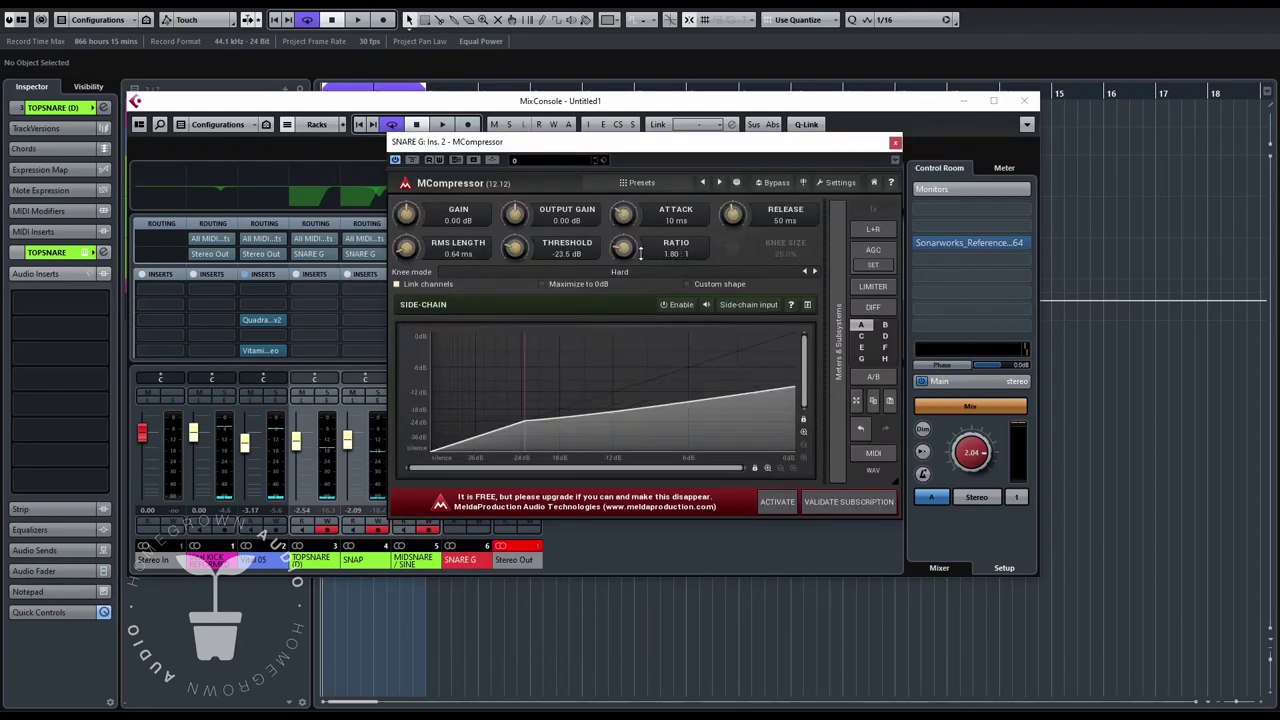
- Set MCompressor's ratio to 20:1, attack to 12 ms and release to 30 ms, and adjust its gain and threshold
{"action": "left_click_drag", "start_coordinate": [640, 252], "coordinate": [640, 200]}
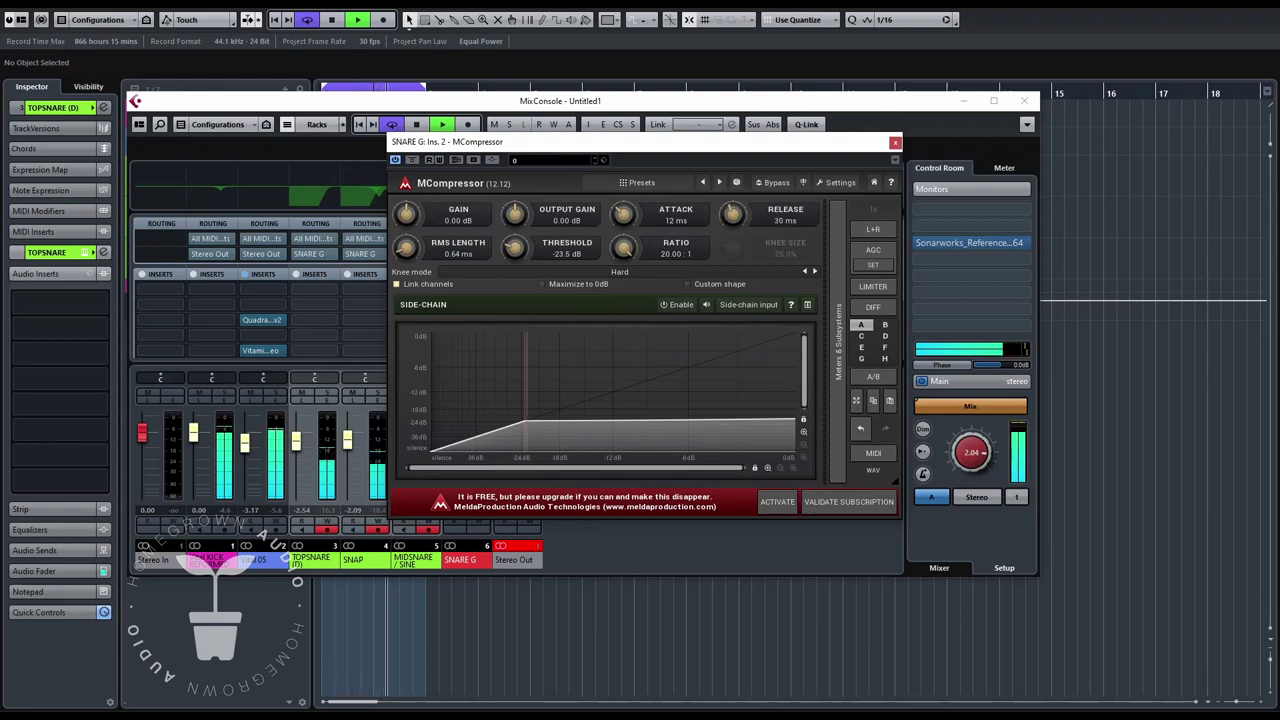
{"action": "left_click_drag", "start_coordinate": [408, 208], "coordinate": [408, 248]}
{"action": "left_click_drag", "start_coordinate": [512, 242], "coordinate": [512, 247]}
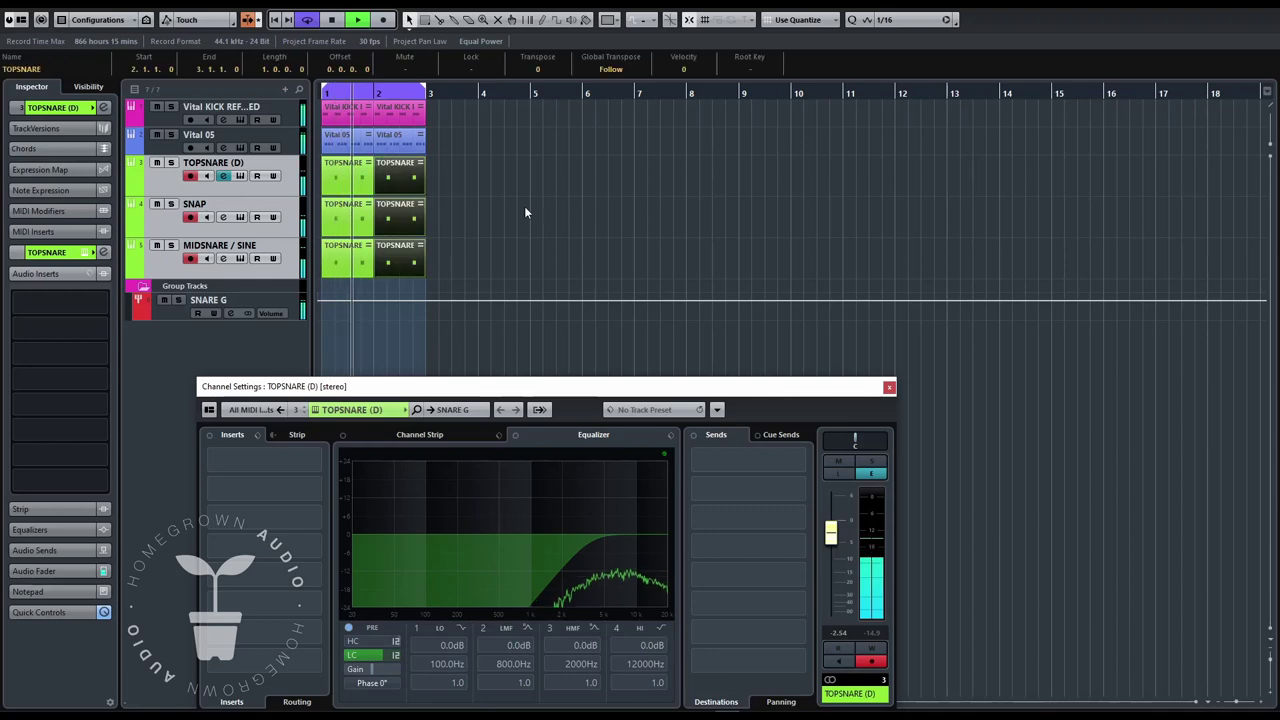
- Lengthen the snare notes in the TOPSNARE MIDI parts to 0.0.2.0
{"action": "key", "text": "ctrl+e"}
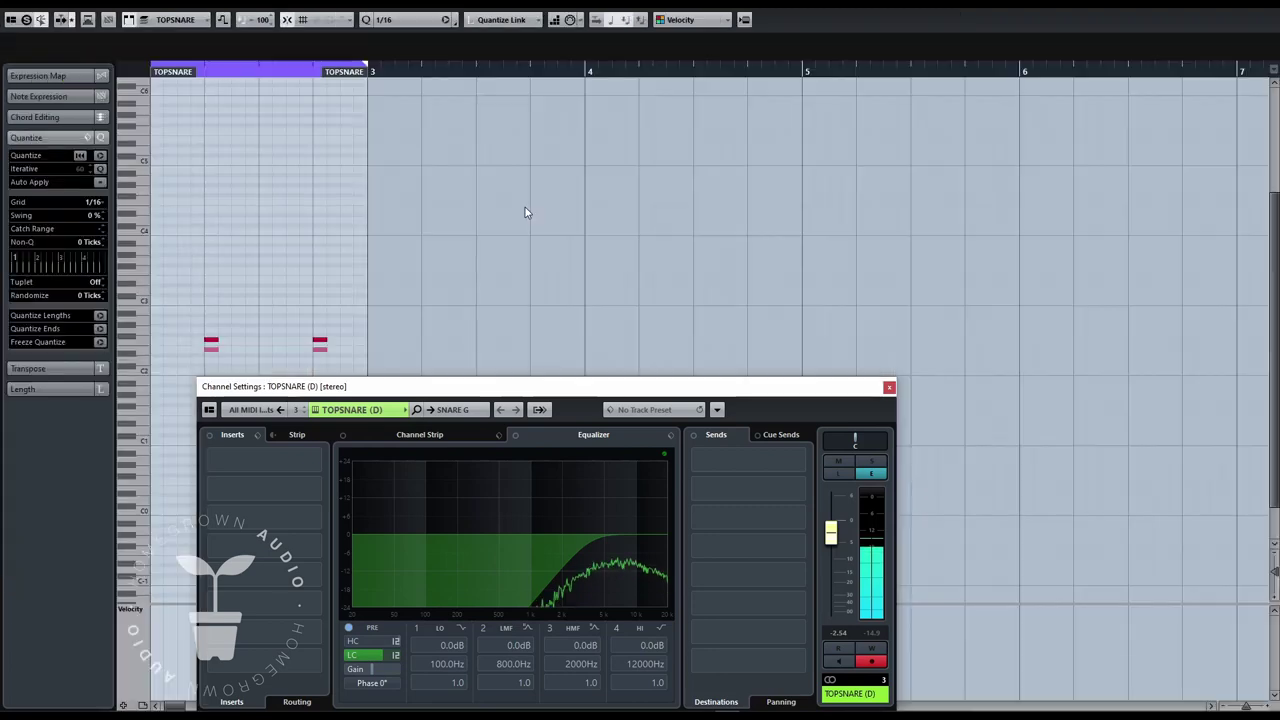
{"action": "left_click_drag", "start_coordinate": [289, 297], "coordinate": [333, 353]}
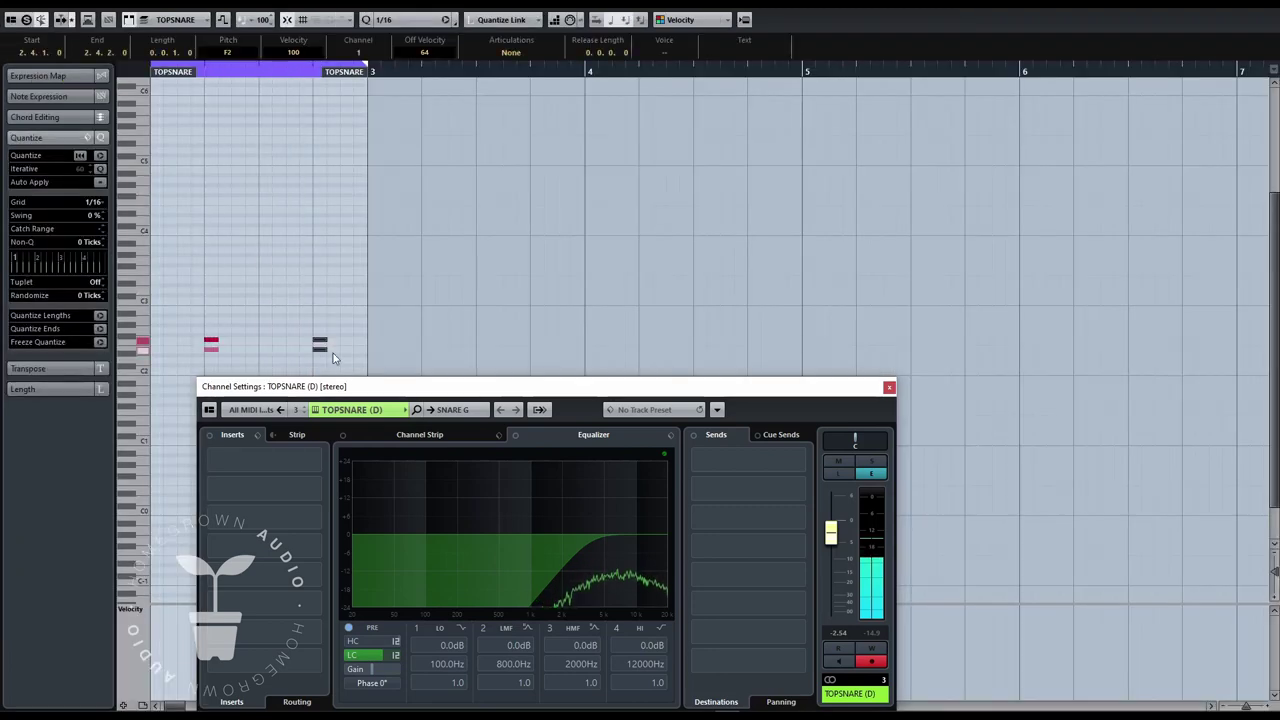
{"action": "left_click_drag", "start_coordinate": [217, 344], "coordinate": [225, 340]}
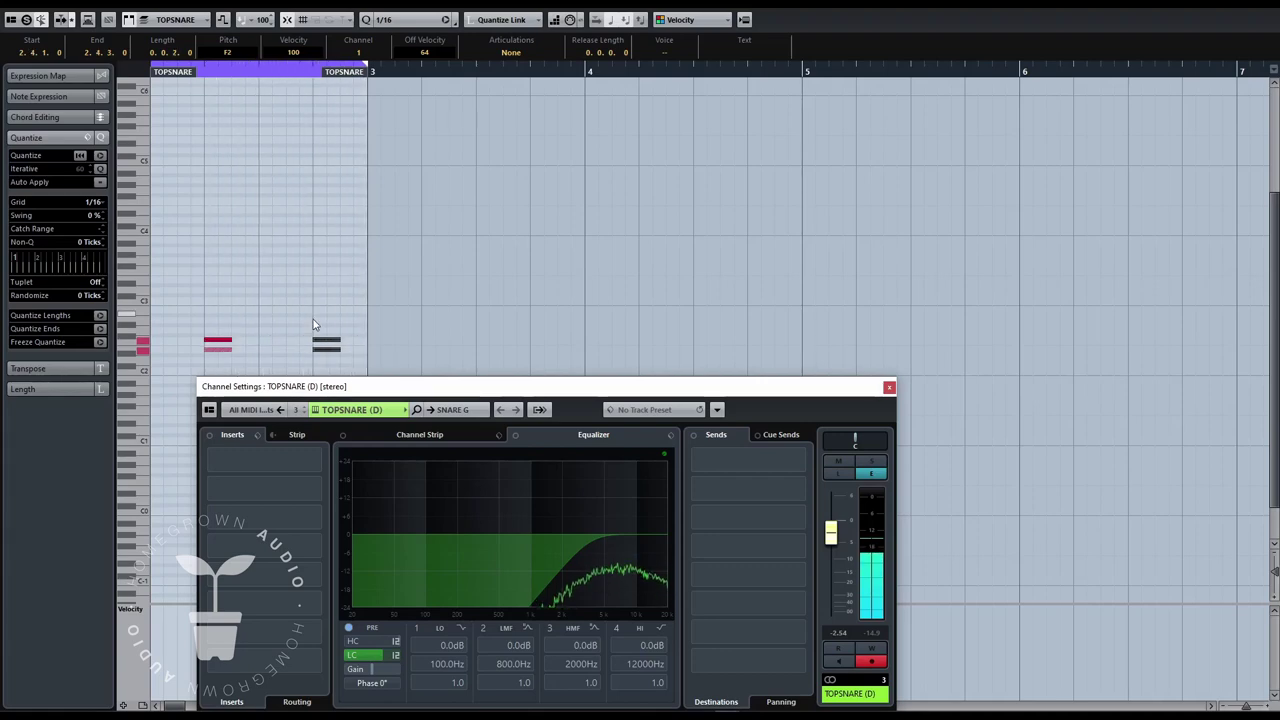
{"action": "left_click", "coordinate": [219, 343]}
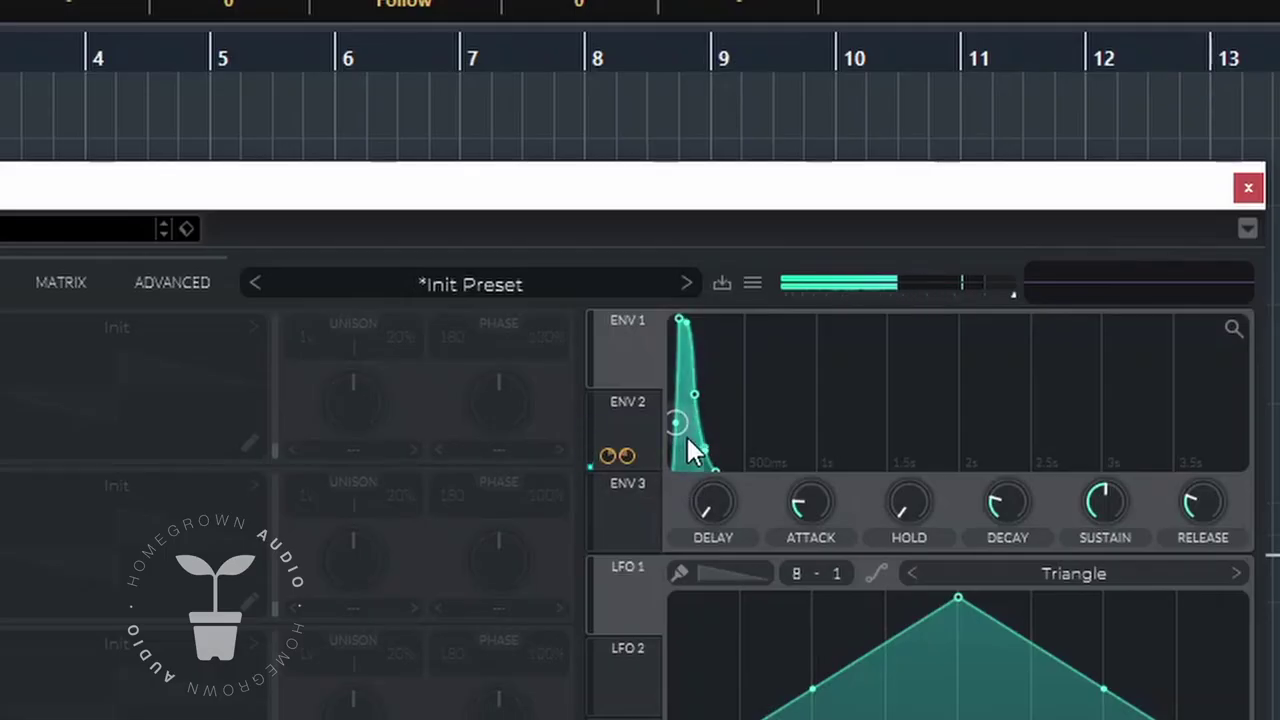
- Pull Envelope 1's attack in Vital down to 0.000 secs and nudge it back up slightly
{"action": "mouse_move", "coordinate": [812, 496]}
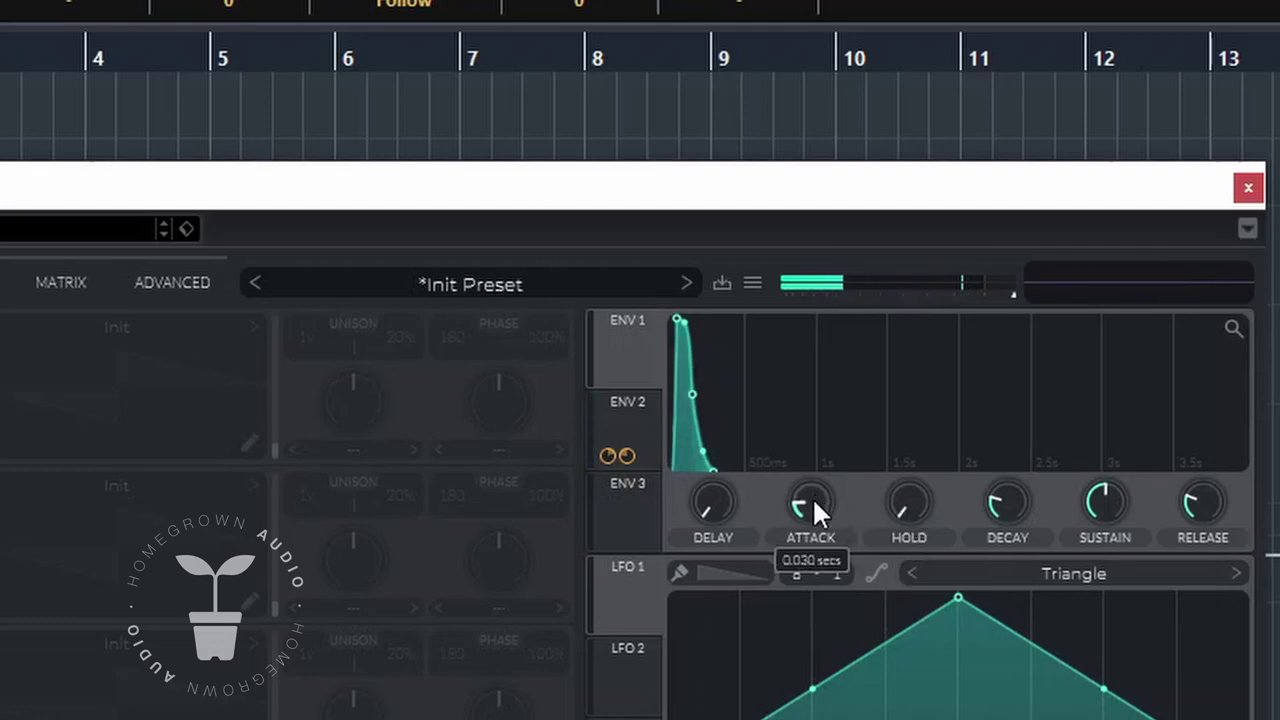
{"action": "scroll", "coordinate": [814, 500], "scroll_direction": "down", "scroll_amount": 1}
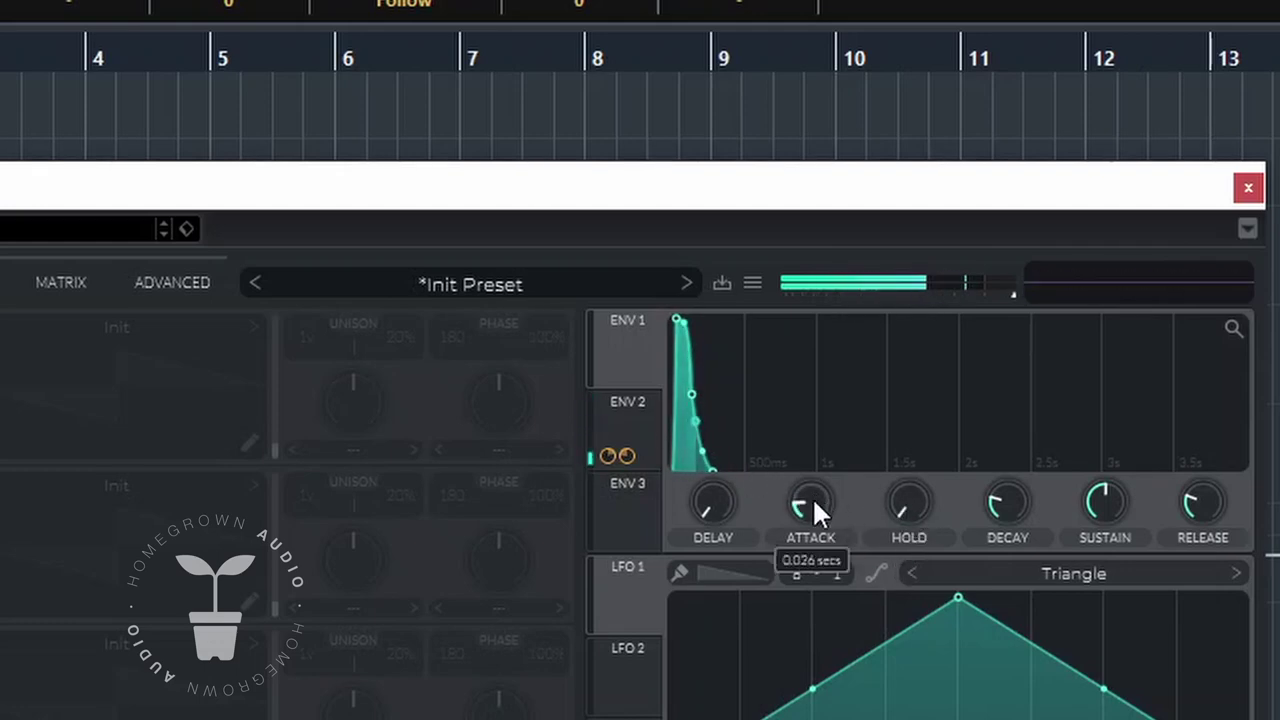
{"action": "left_click_drag", "start_coordinate": [812, 496], "coordinate": [800, 677]}
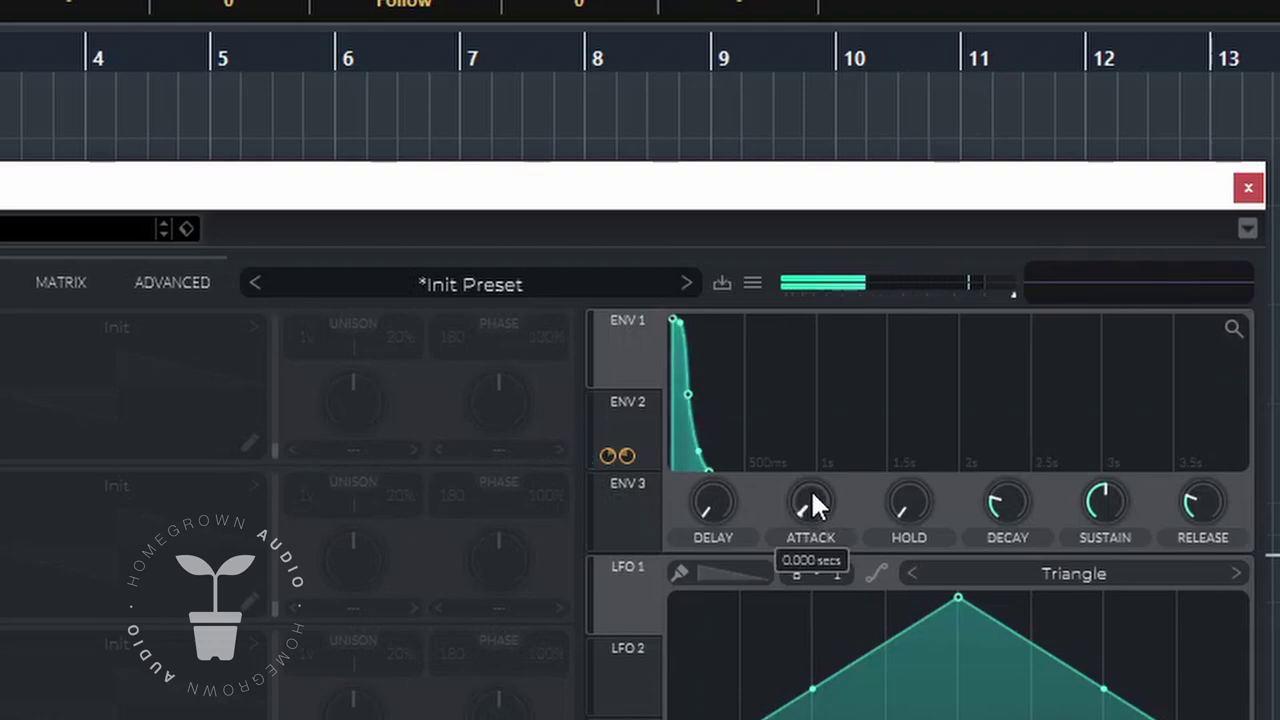
{"action": "left_click_drag", "start_coordinate": [812, 492], "coordinate": [819, 475]}
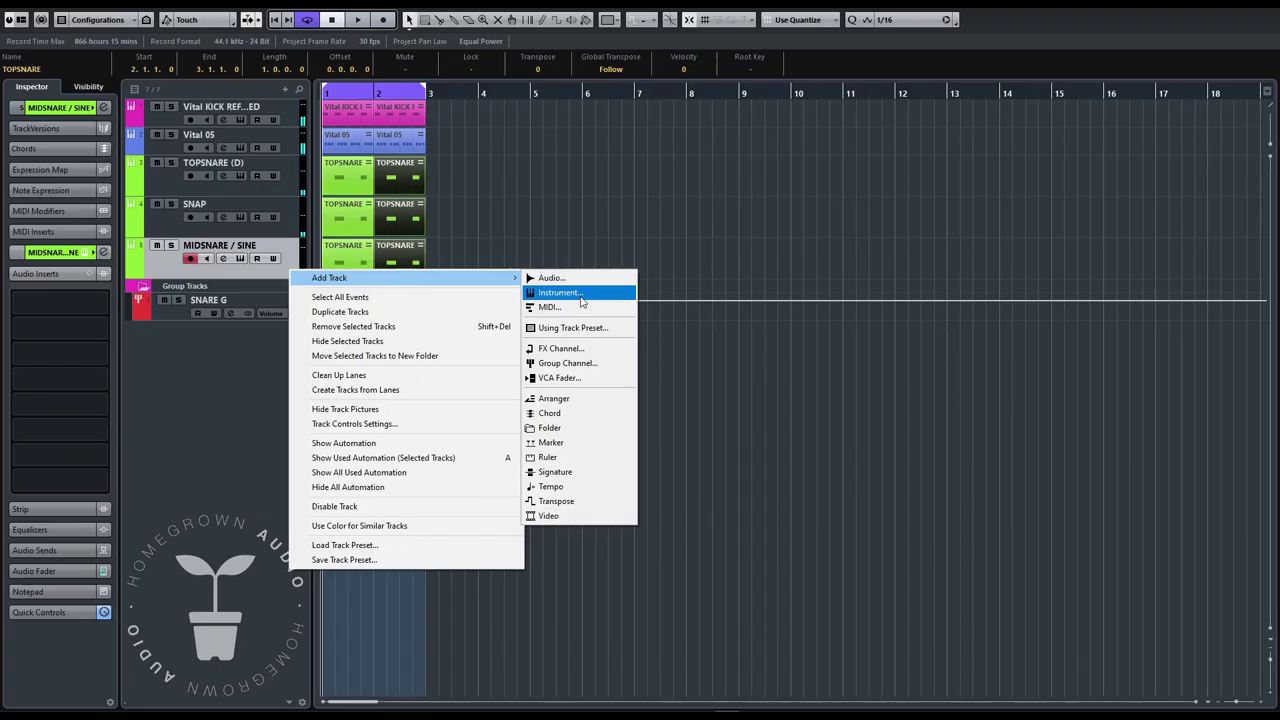
- Add a new instrument track with the Vital synth below the MIDSNARE / SINE track
{"action": "left_click", "coordinate": [583, 295]}
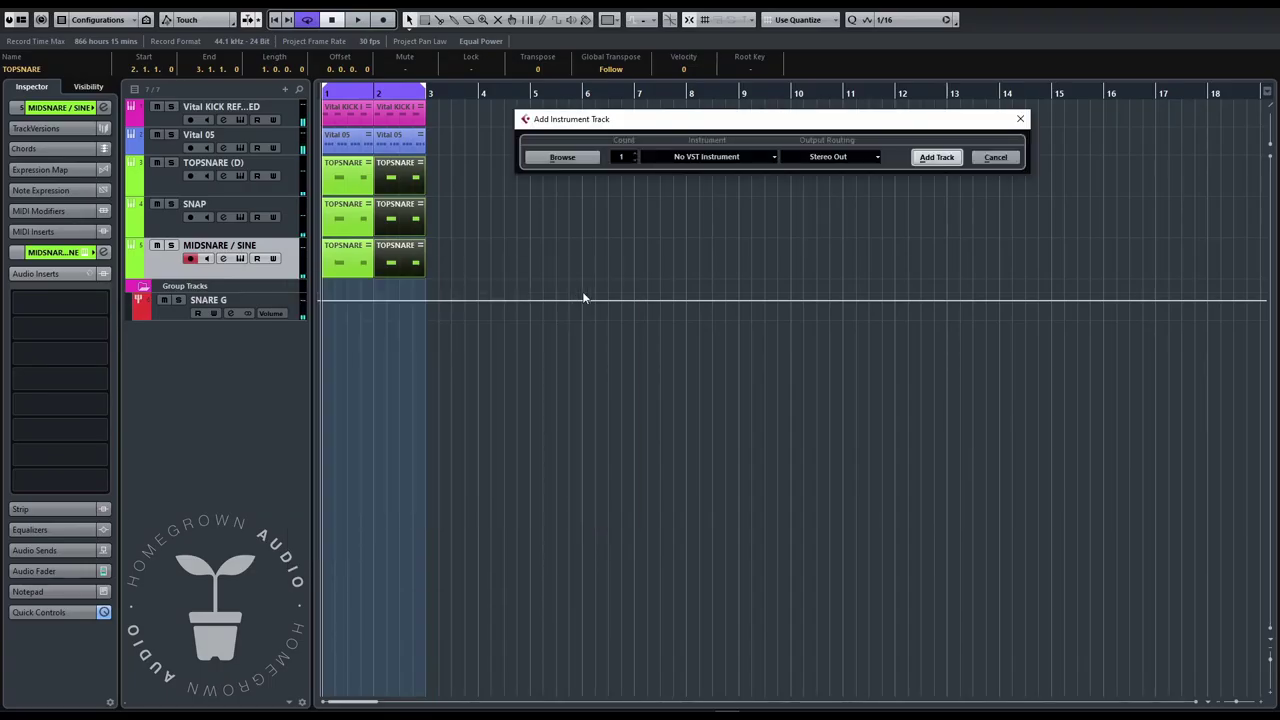
{"action": "left_click", "coordinate": [724, 156]}
{"action": "left_click", "coordinate": [660, 249]}
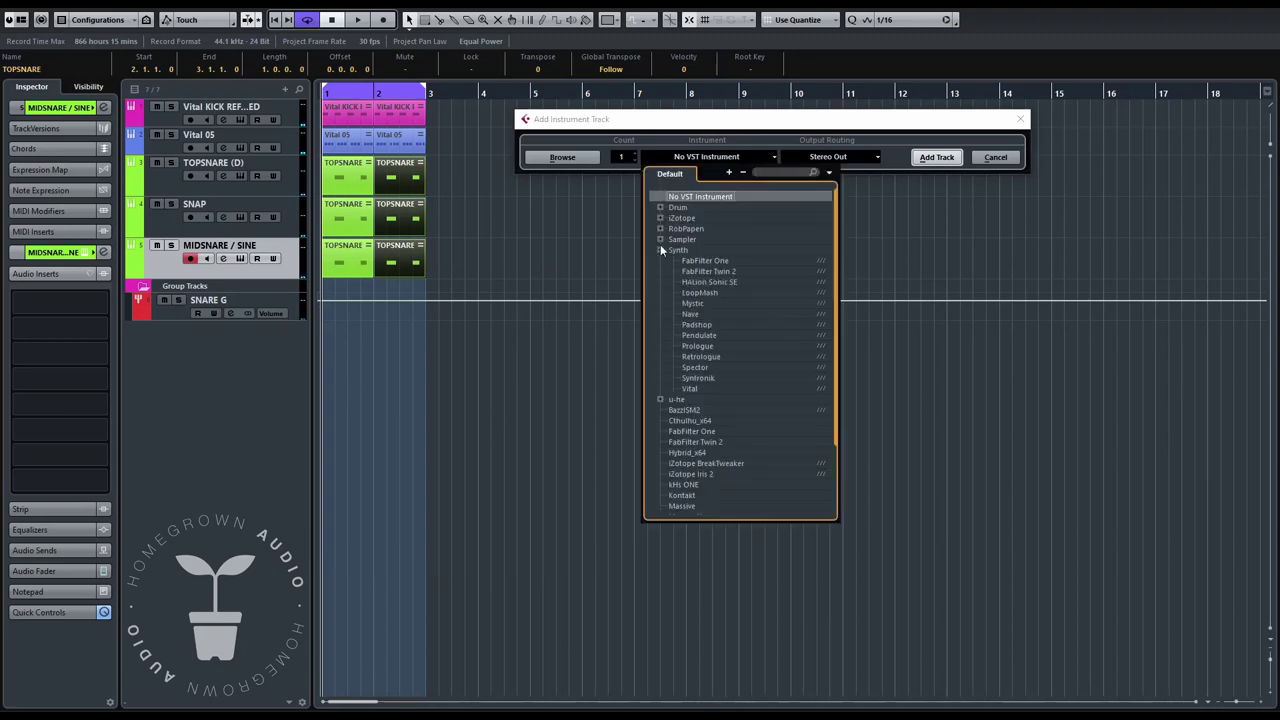
{"action": "left_click", "coordinate": [686, 389]}
{"action": "left_click", "coordinate": [938, 156]}
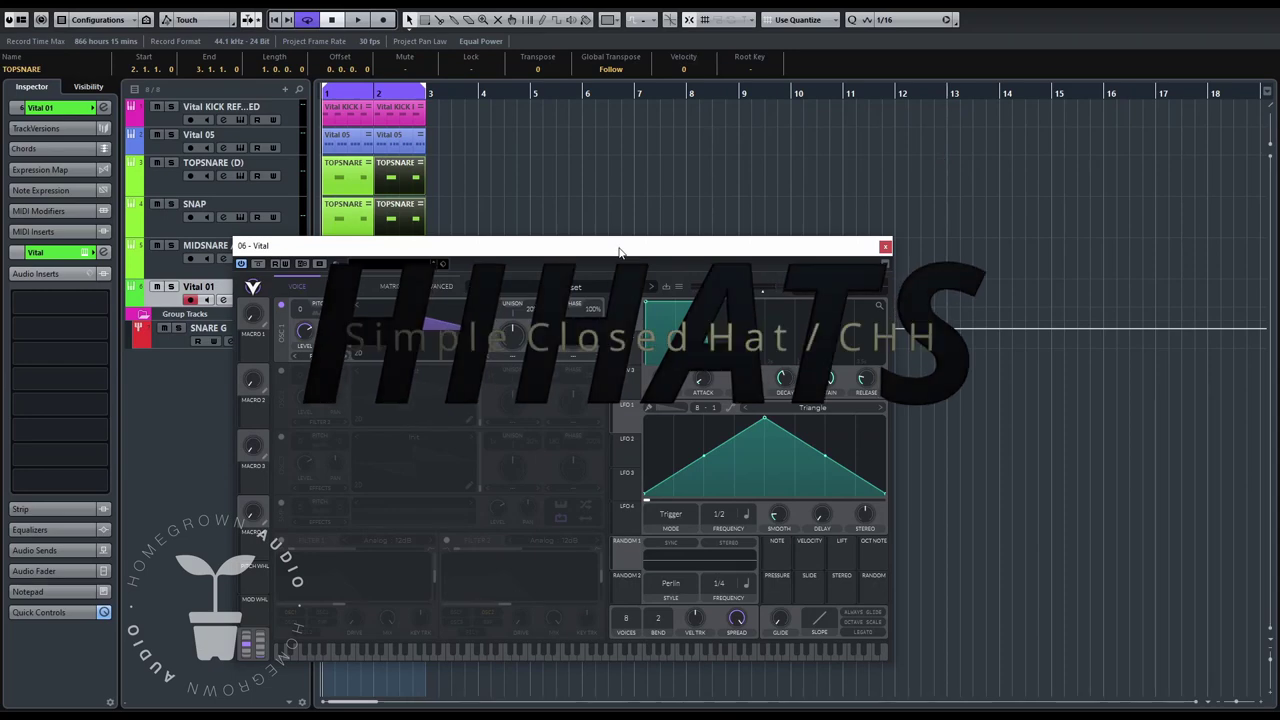
- Move the new Vital window clear of the tracks, enable its sample source and switch off Oscillator 1
{"action": "left_click_drag", "start_coordinate": [616, 254], "coordinate": [1063, 170]}
{"action": "left_click_drag", "start_coordinate": [877, 165], "coordinate": [786, 165]}
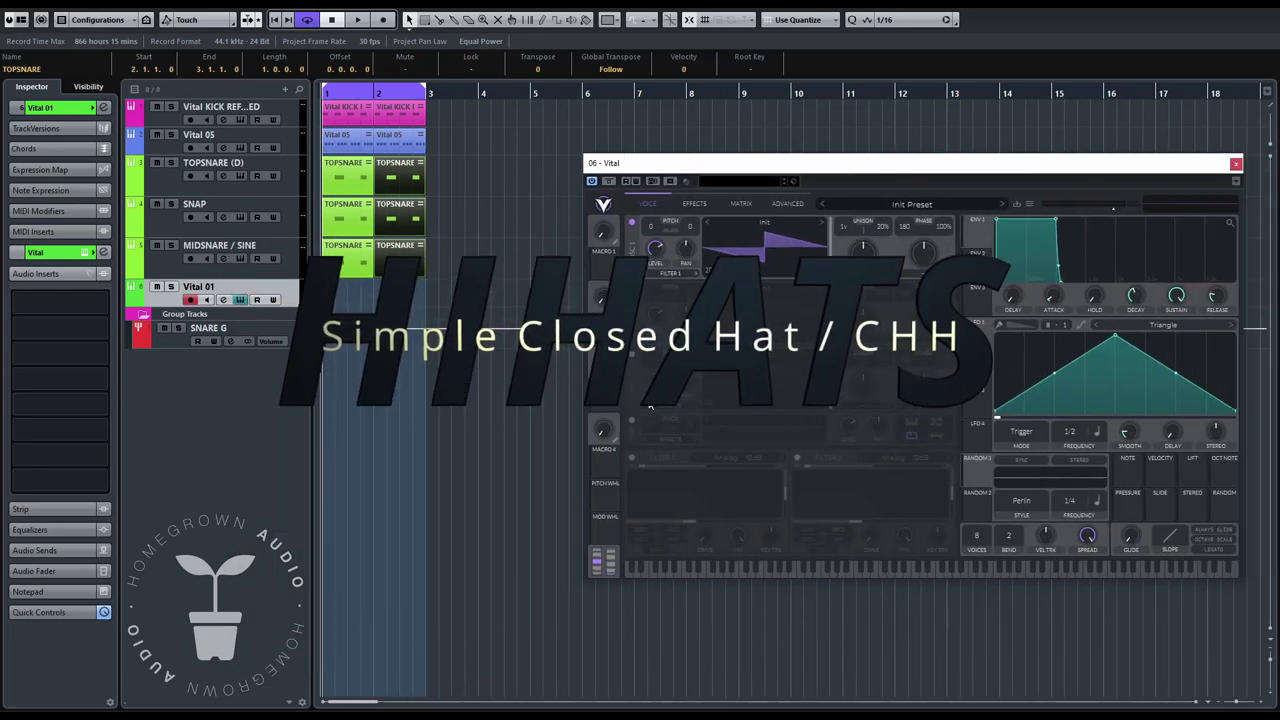
{"action": "left_click", "coordinate": [632, 419]}
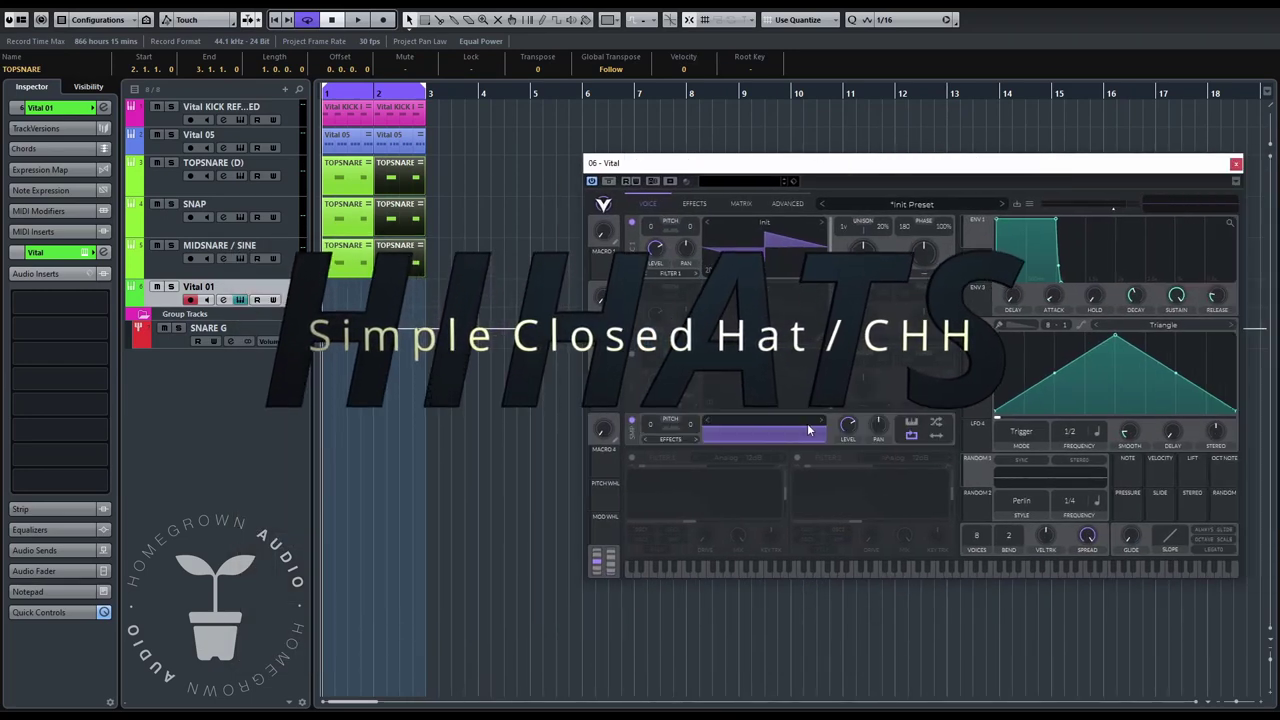
{"action": "left_click", "coordinate": [755, 423]}
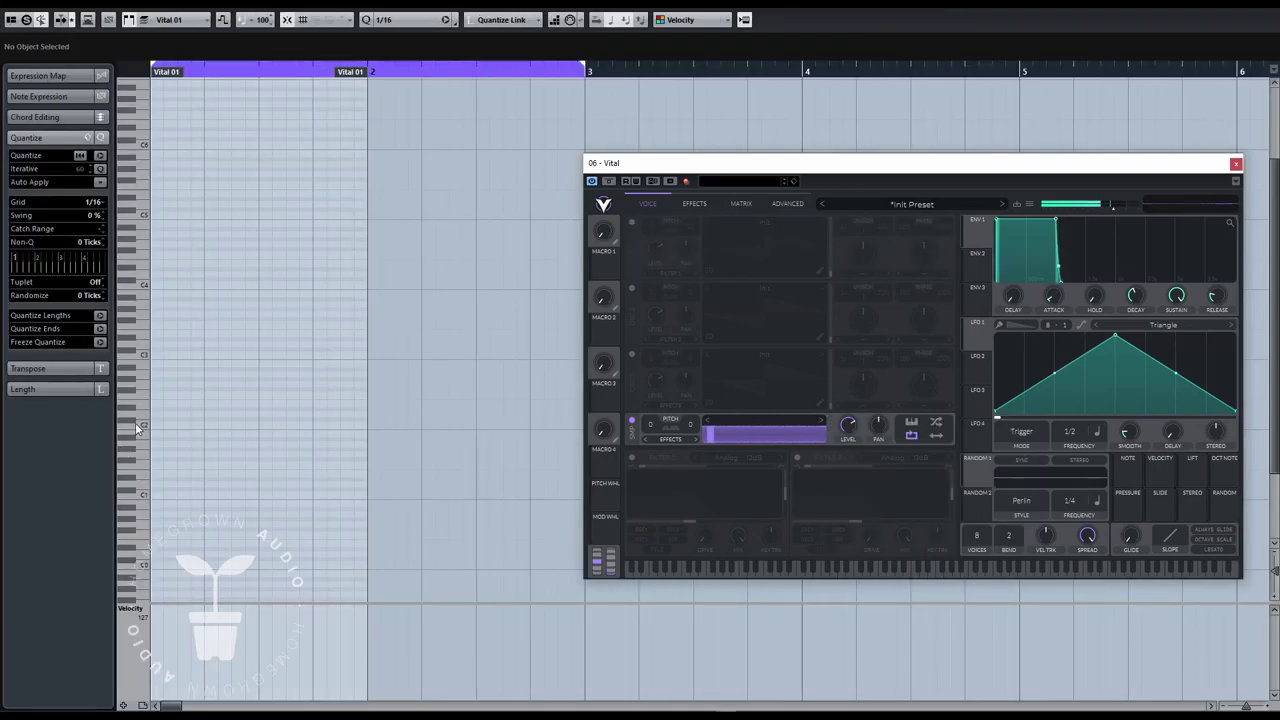
- Draw four 1/16 C2 notes on the beats of bar 1 and shift them to the offbeats, starting at 1.1.3.0
{"action": "left_click", "coordinate": [154, 425]}
{"action": "left_click", "coordinate": [211, 422]}
{"action": "left_click", "coordinate": [264, 422]}
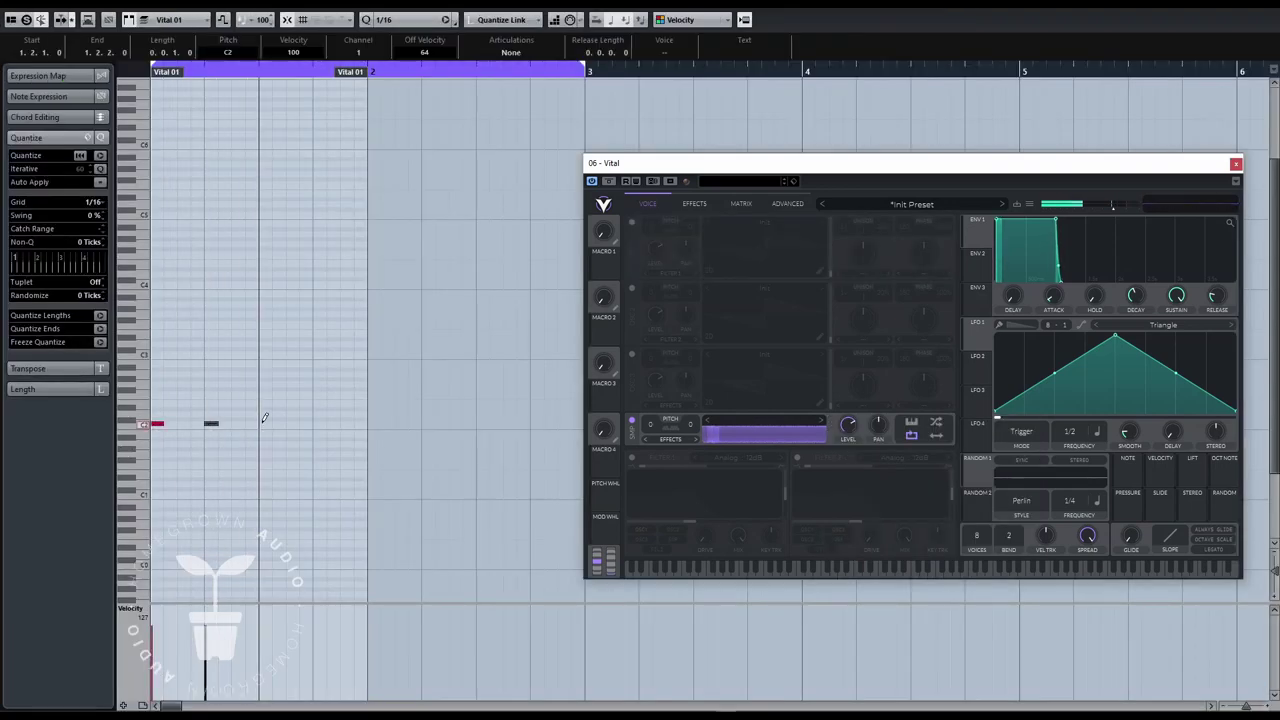
{"action": "left_click", "coordinate": [313, 422]}
{"action": "left_click_drag", "start_coordinate": [366, 409], "coordinate": [156, 461]}
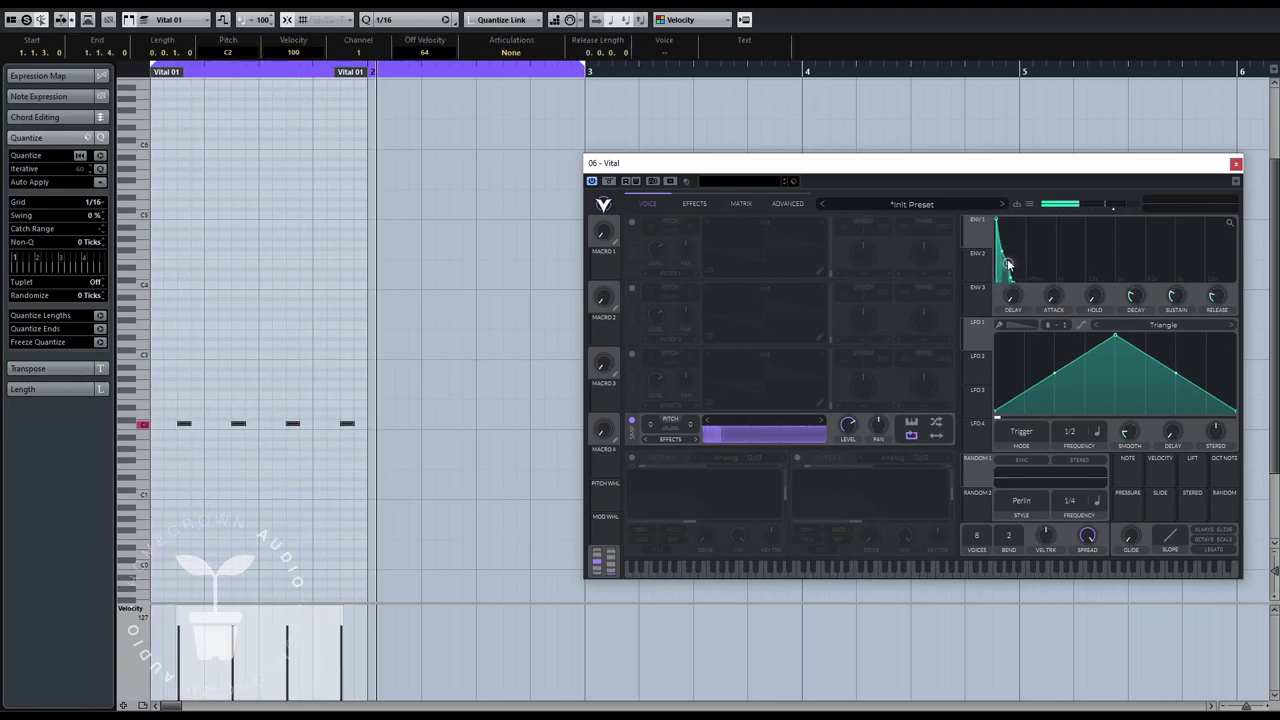
- Shape Envelope 1 into a very short decay without sustain, and close Vital and the Key Editor
{"action": "left_click_drag", "start_coordinate": [1010, 250], "coordinate": [1003, 285]}
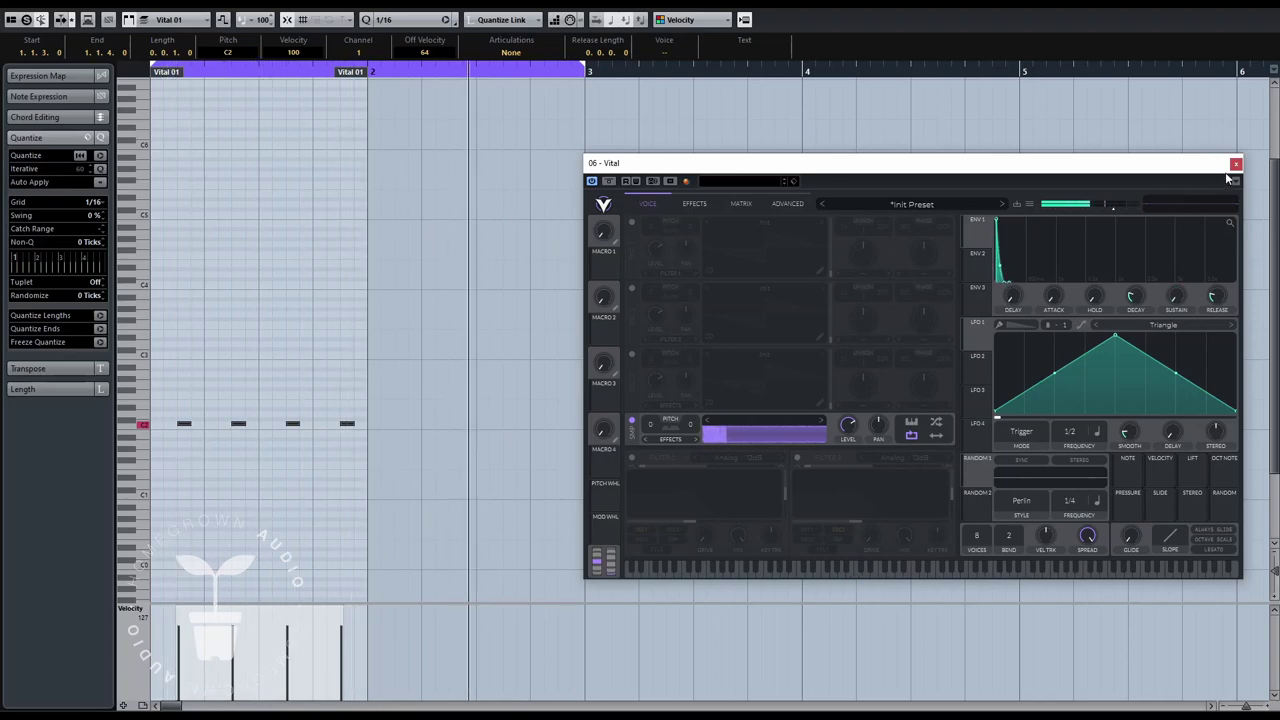
{"action": "left_click", "coordinate": [1235, 165]}
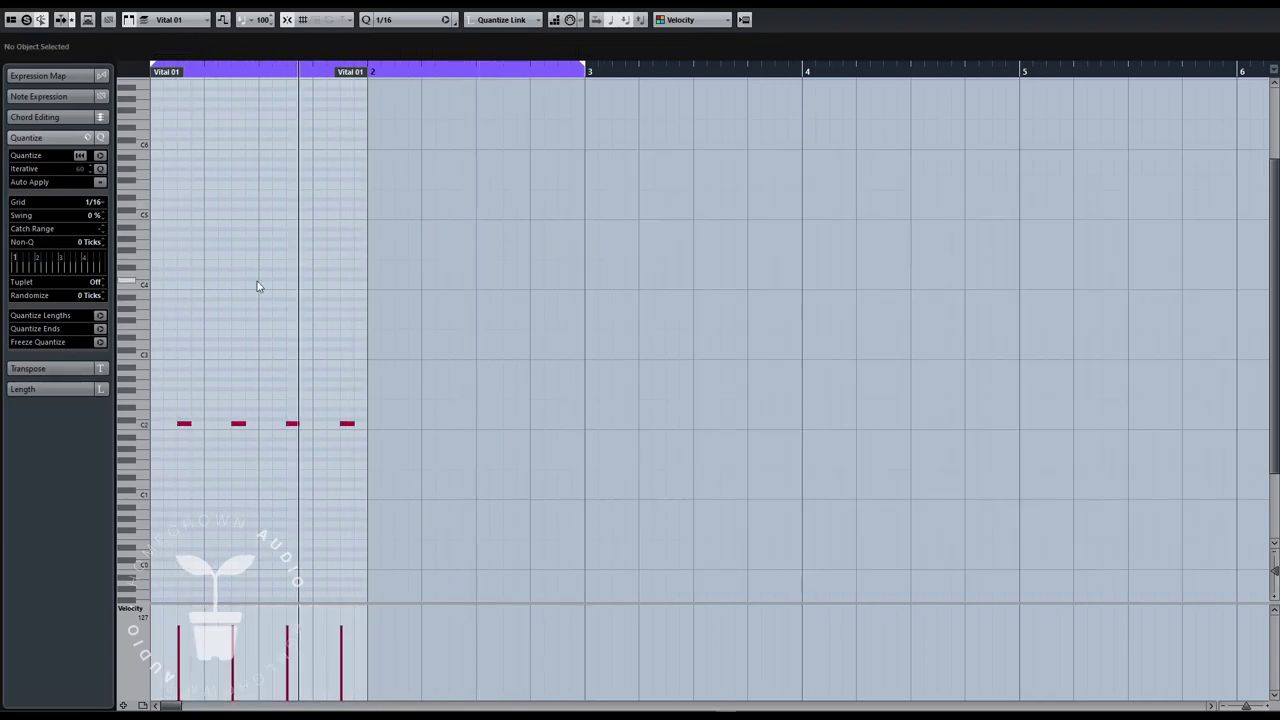
{"action": "key", "text": "Escape"}
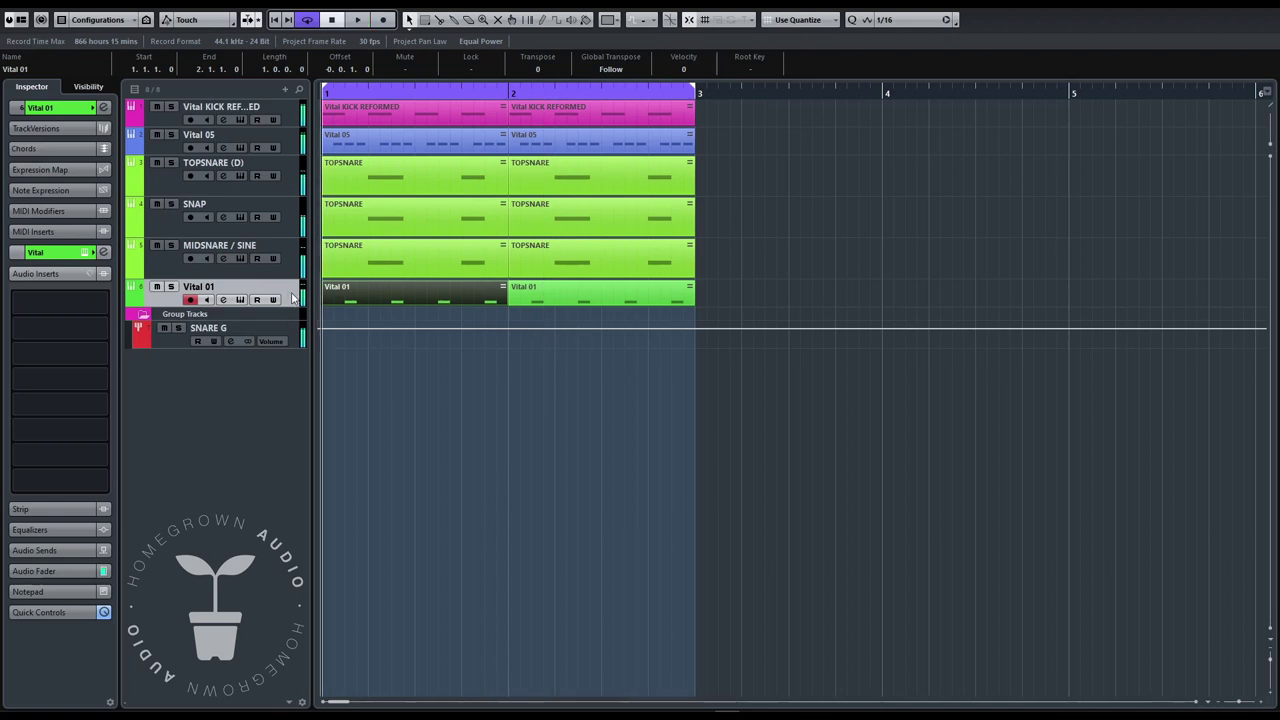
- Duplicate the Vital 01 track and move the copy's four notes onto the beats, starting at 1.1.1.0
{"action": "right_click", "coordinate": [294, 298]}
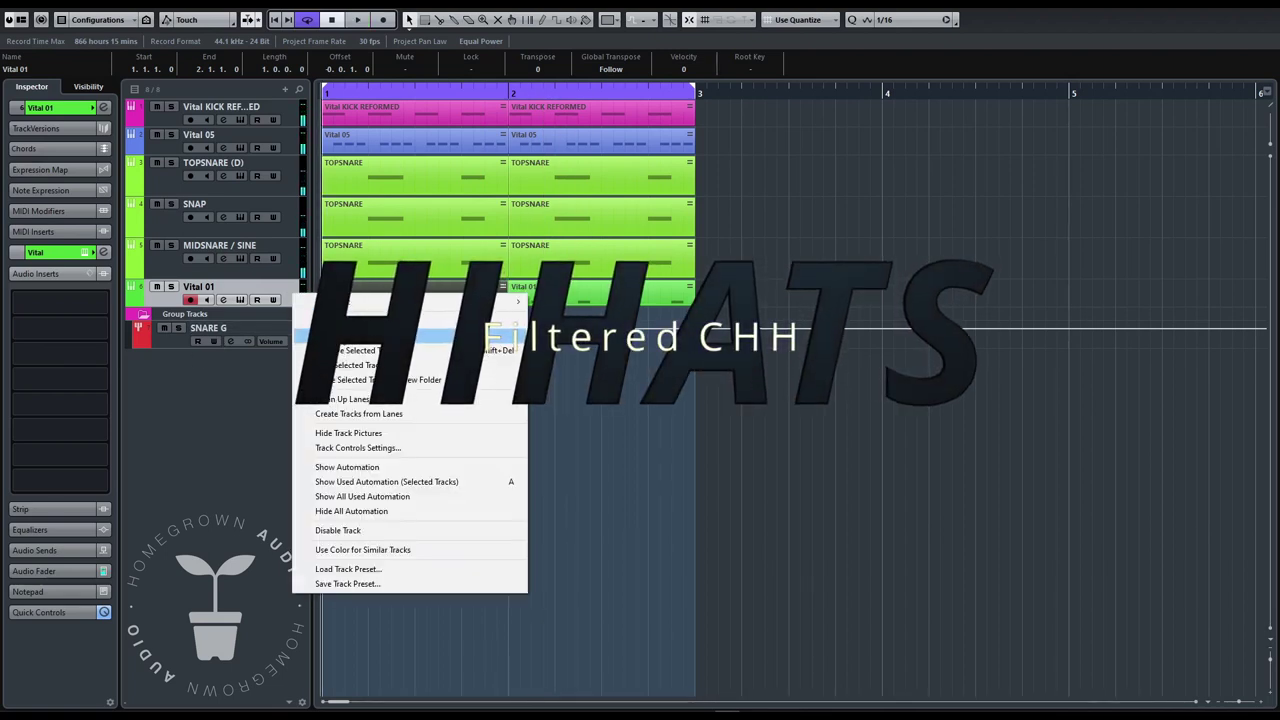
{"action": "left_click", "coordinate": [343, 335]}
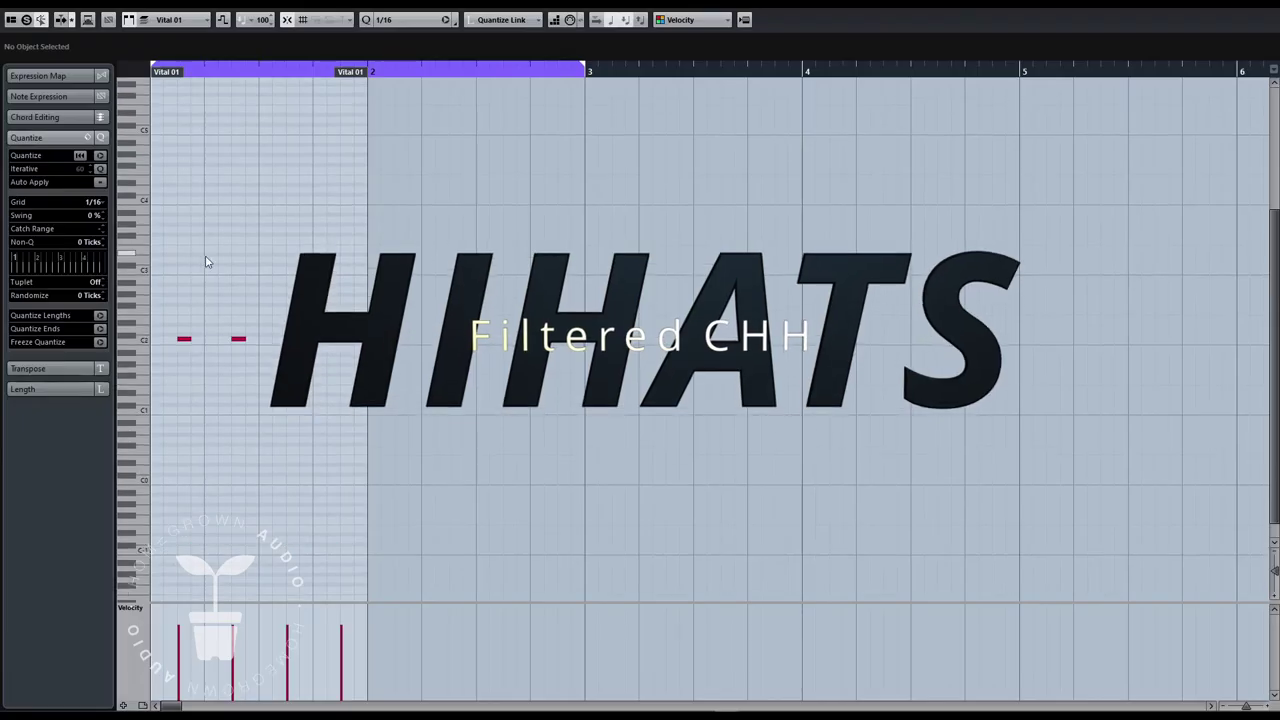
{"action": "left_click_drag", "start_coordinate": [178, 265], "coordinate": [481, 453]}
{"action": "key", "text": "ctrl+Left"}
{"action": "key", "text": "ctrl+Left"}
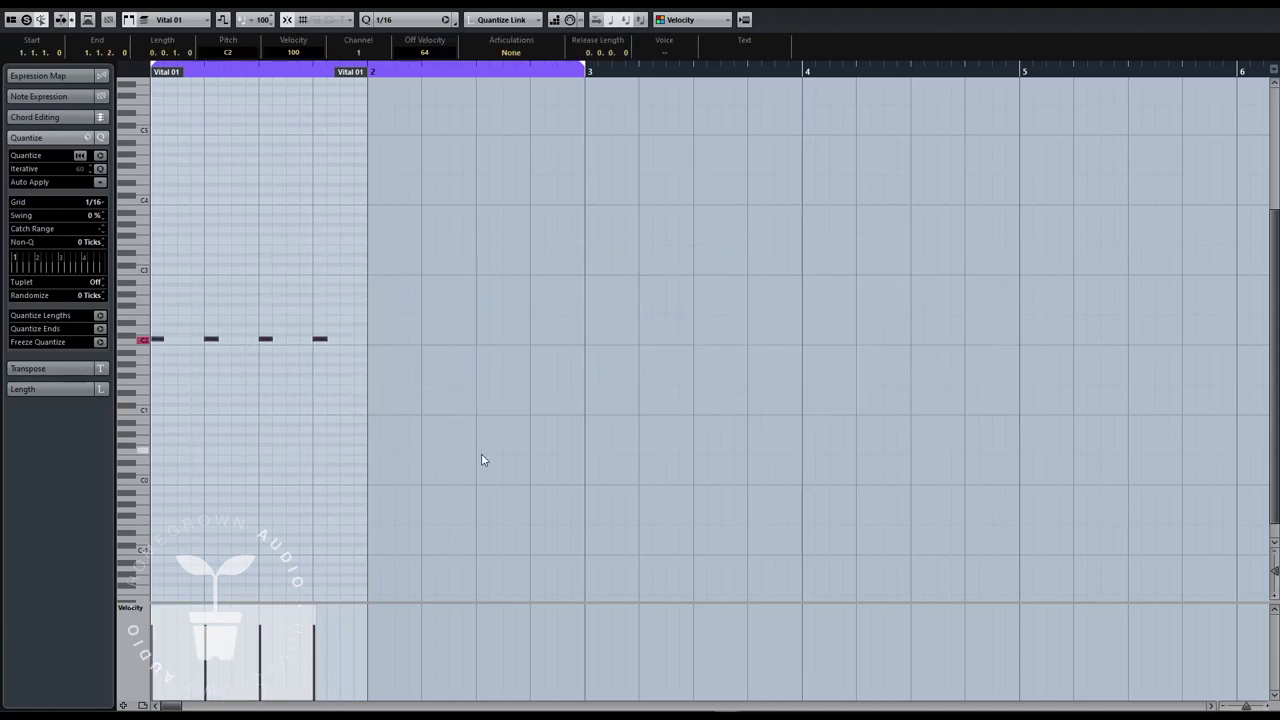
- In the duplicate's Vital, enable both filters, route the sample source to Filter 1 and feed Filter 1 into Filter 2
{"action": "left_click", "coordinate": [748, 19]}
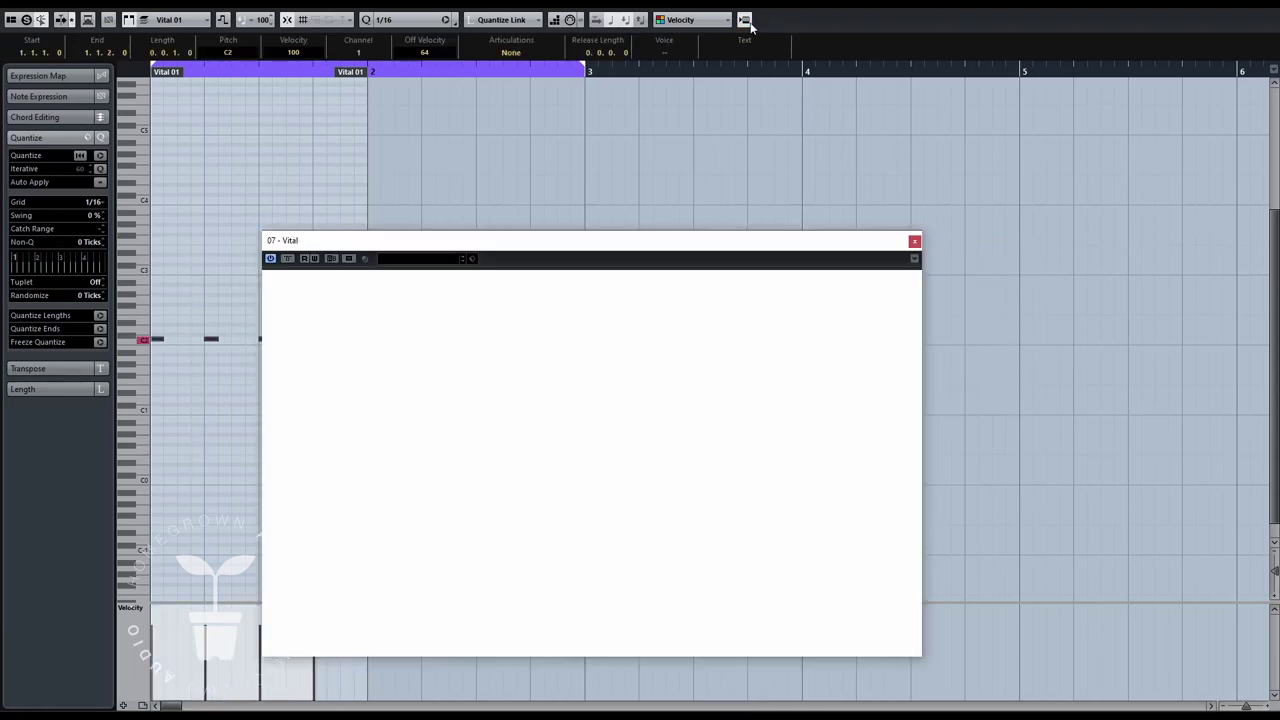
{"action": "key", "text": "space"}
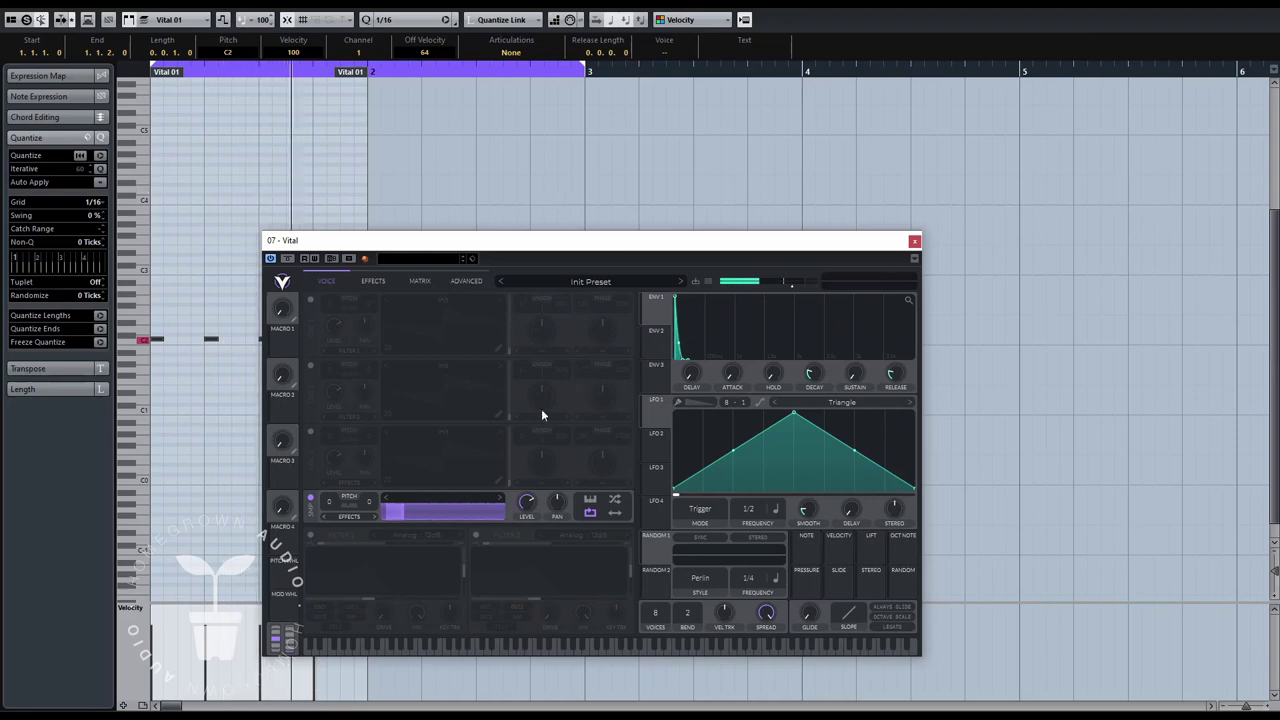
{"action": "left_click", "coordinate": [311, 535]}
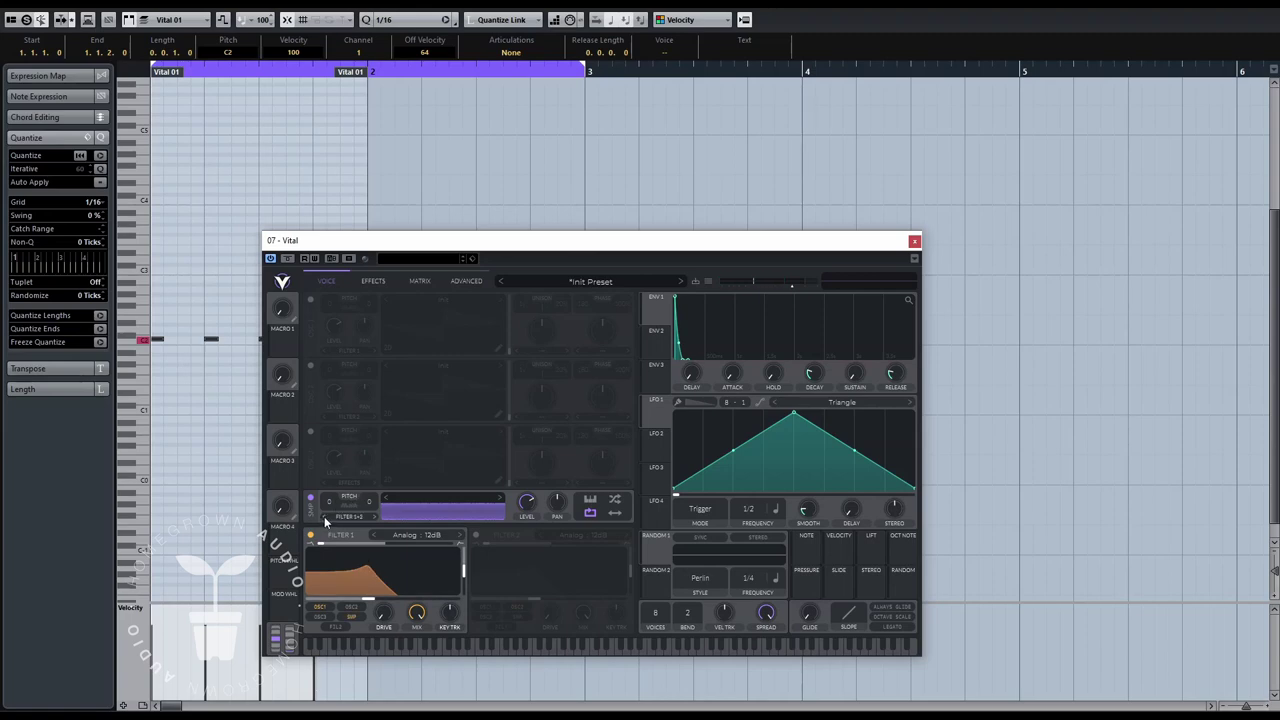
{"action": "left_click", "coordinate": [324, 518]}
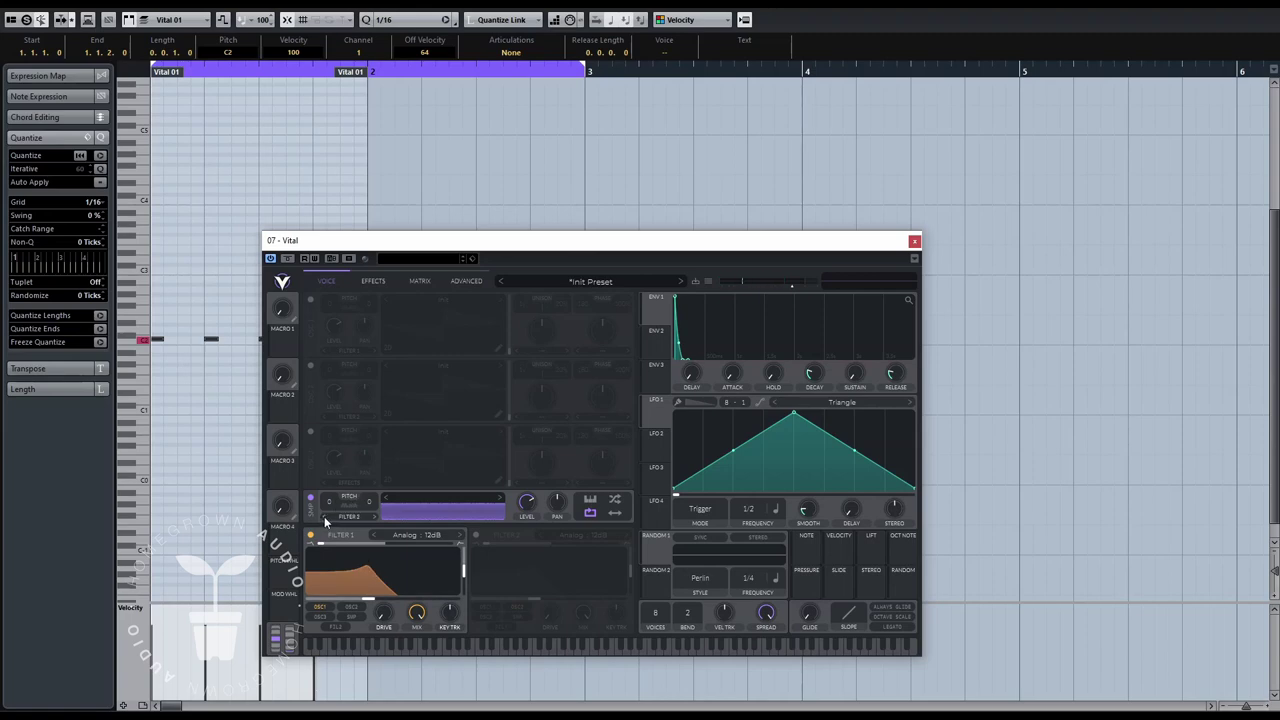
{"action": "left_click", "coordinate": [476, 535]}
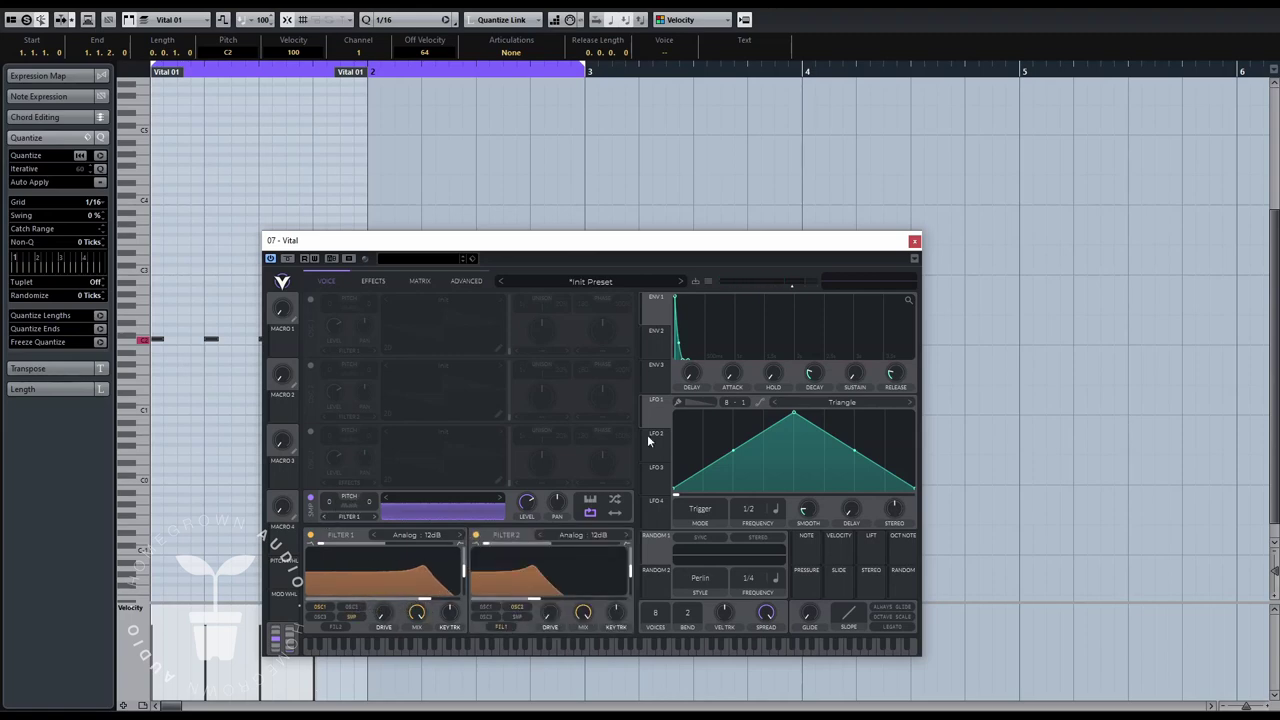
- Give Envelope 2 a short decay without sustain and assign it to modulate Filter 1's cutoff
{"action": "left_click", "coordinate": [668, 344]}
{"action": "left_click_drag", "start_coordinate": [734, 300], "coordinate": [707, 374]}
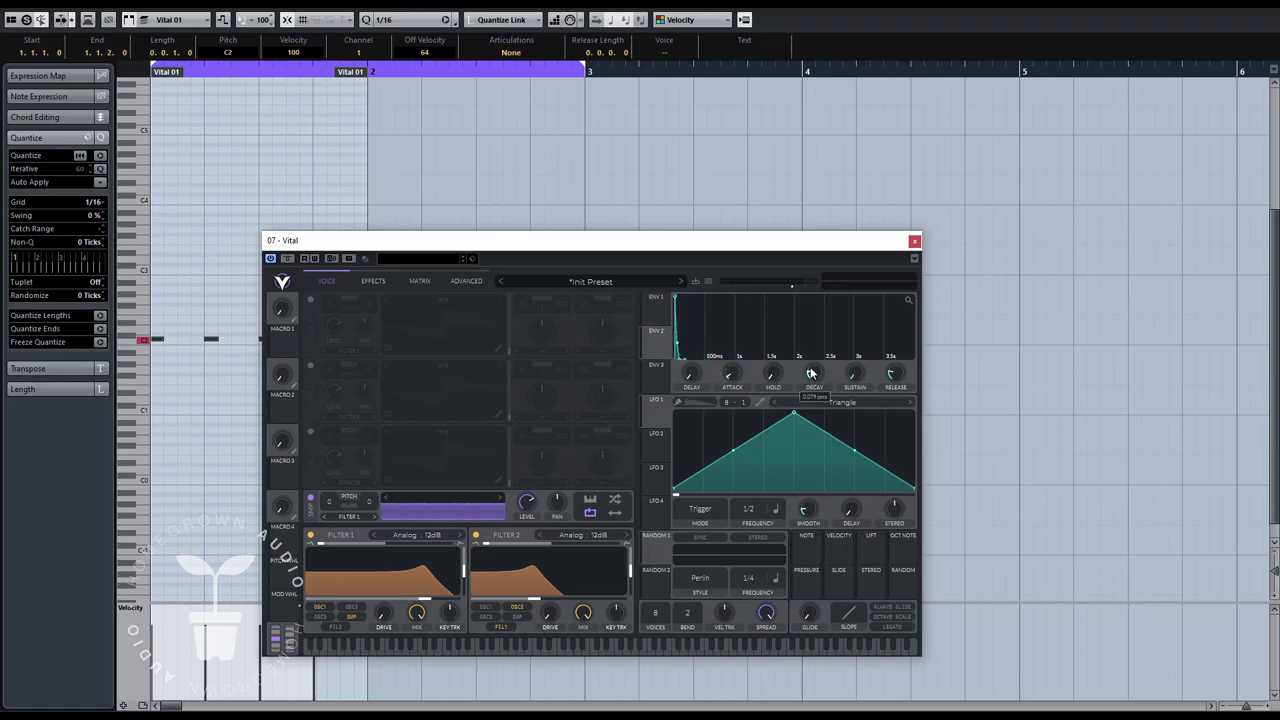
{"action": "left_click_drag", "start_coordinate": [650, 350], "coordinate": [428, 608]}
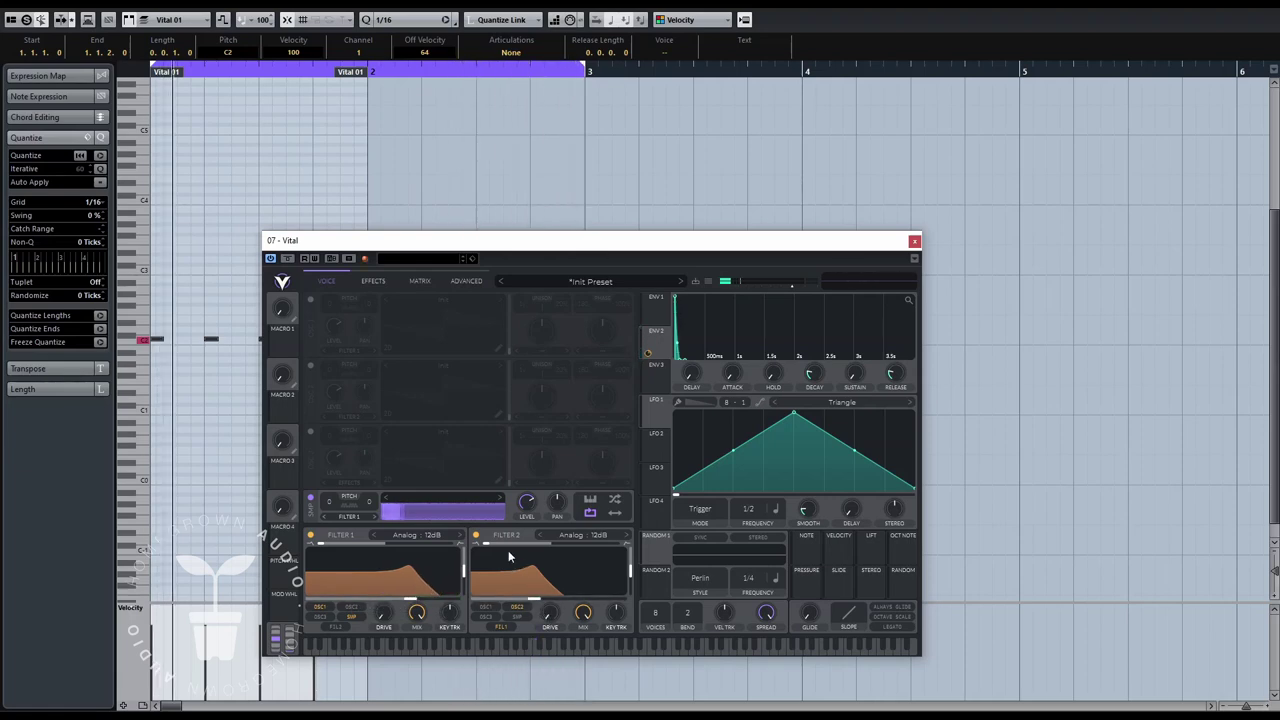
- Turn Filter 2 into a high-pass with a high cutoff, raise Filter 1's cutoff, lower its resonance, and return to the project
{"action": "left_click_drag", "start_coordinate": [487, 544], "coordinate": [847, 582]}
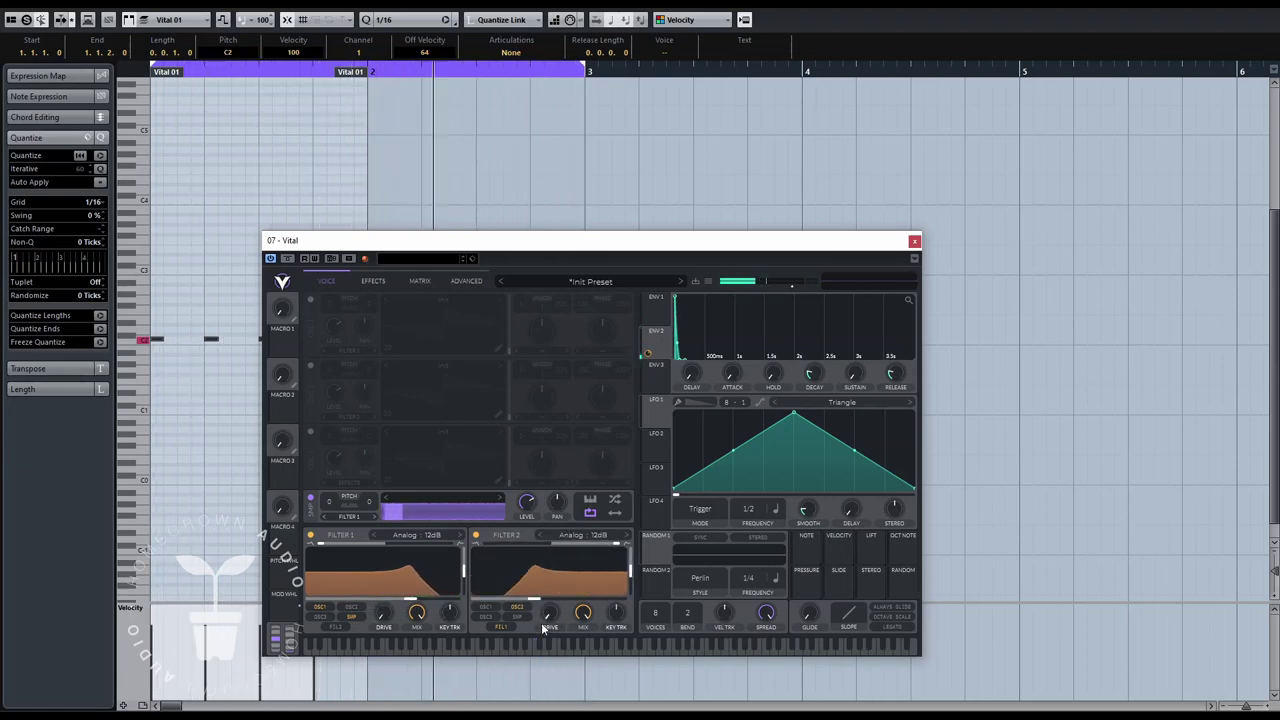
{"action": "left_click_drag", "start_coordinate": [540, 600], "coordinate": [610, 607]}
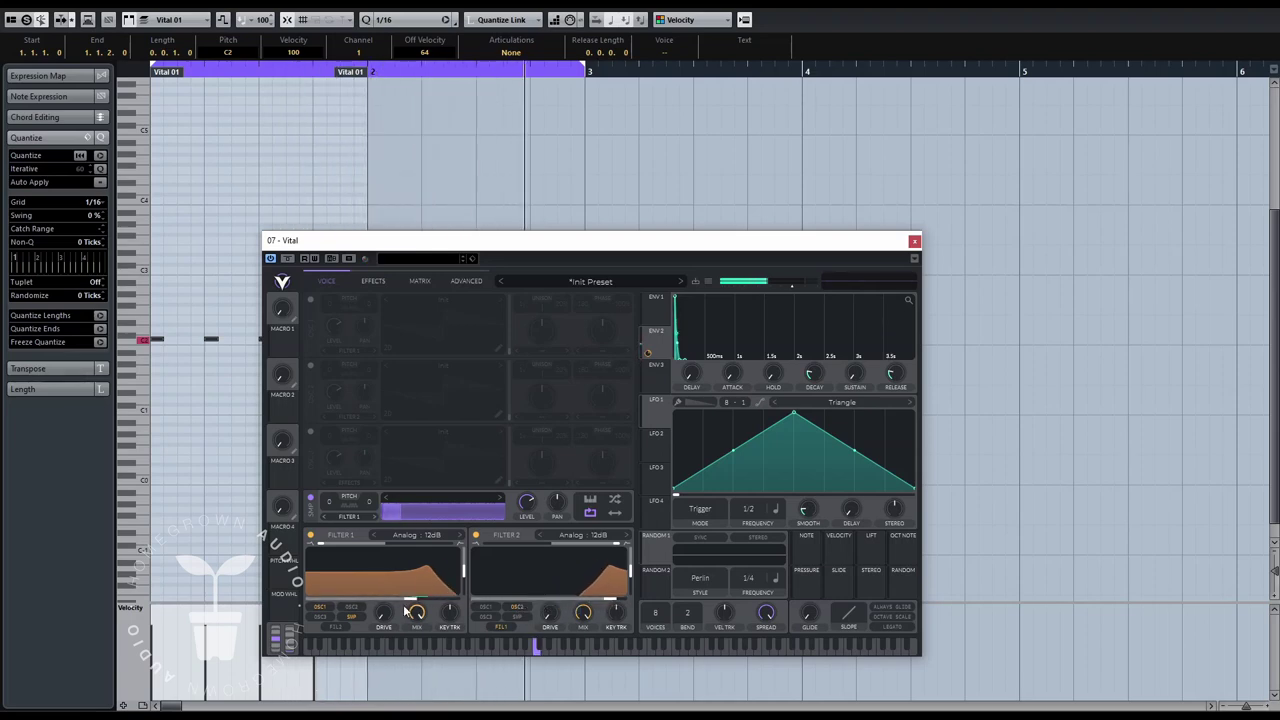
{"action": "left_click_drag", "start_coordinate": [411, 603], "coordinate": [431, 603]}
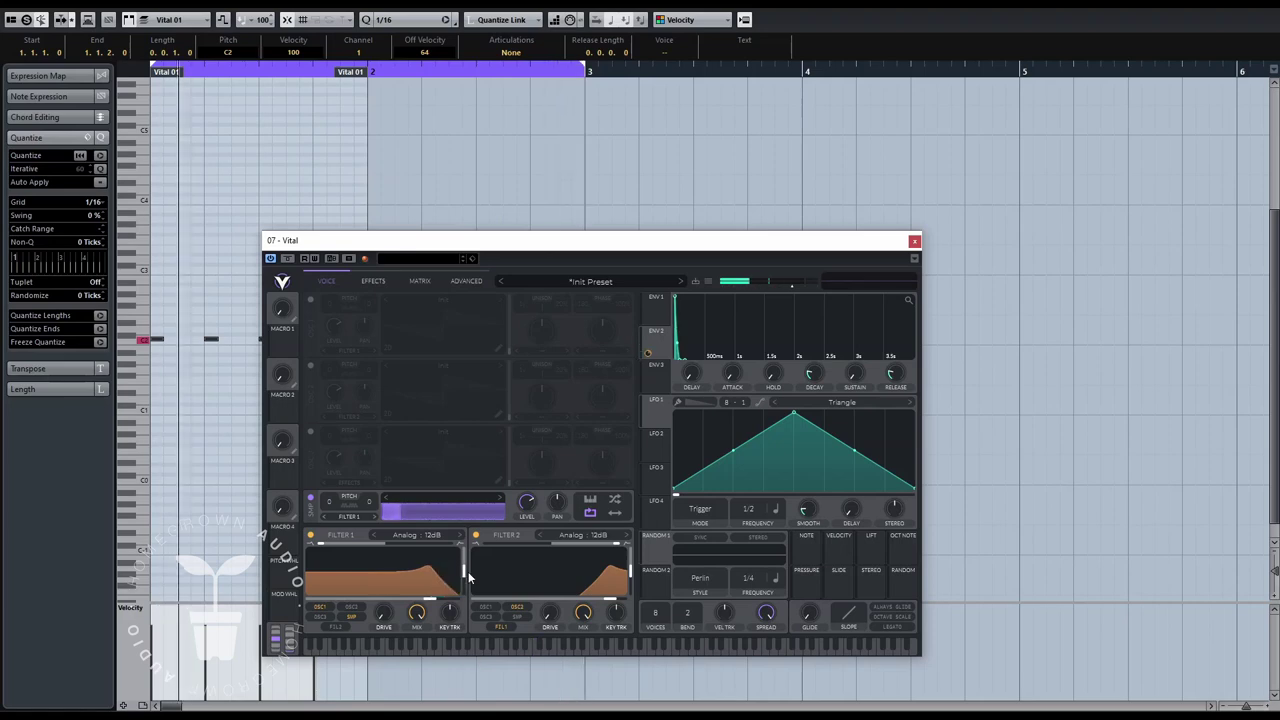
{"action": "left_click_drag", "start_coordinate": [465, 571], "coordinate": [469, 624]}
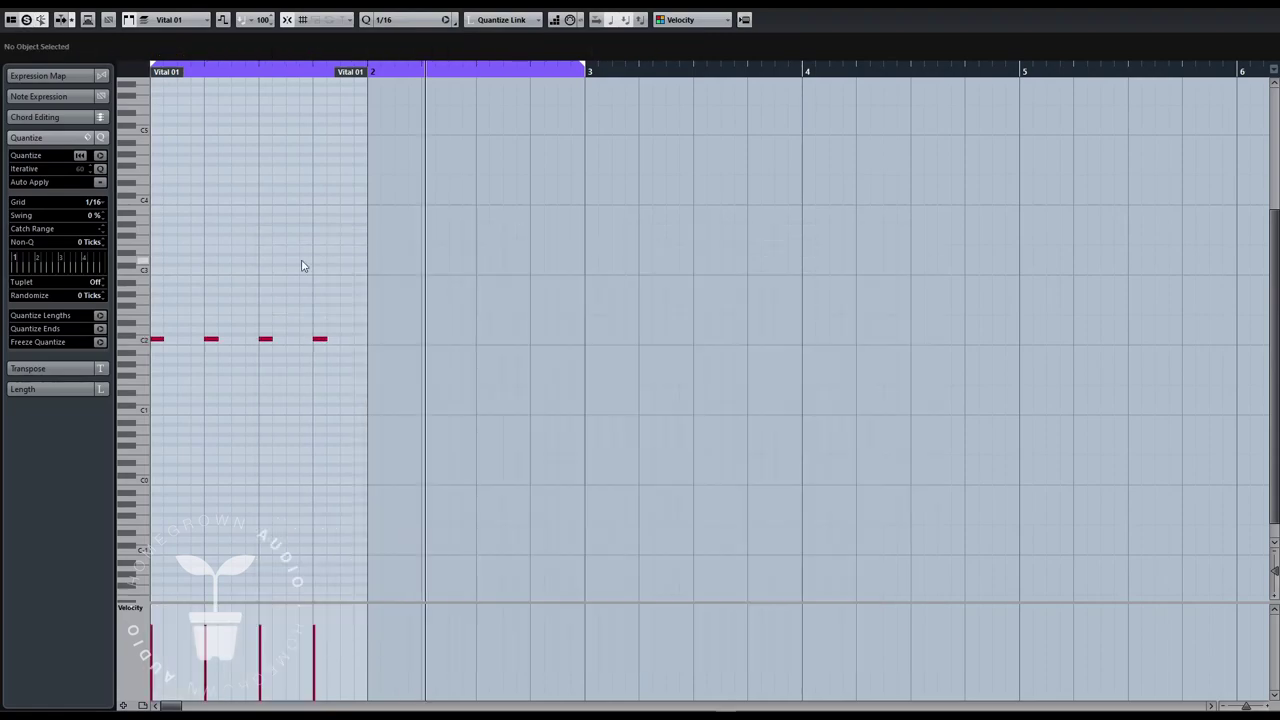
{"action": "key", "text": "Return"}
{"action": "key", "text": "space"}
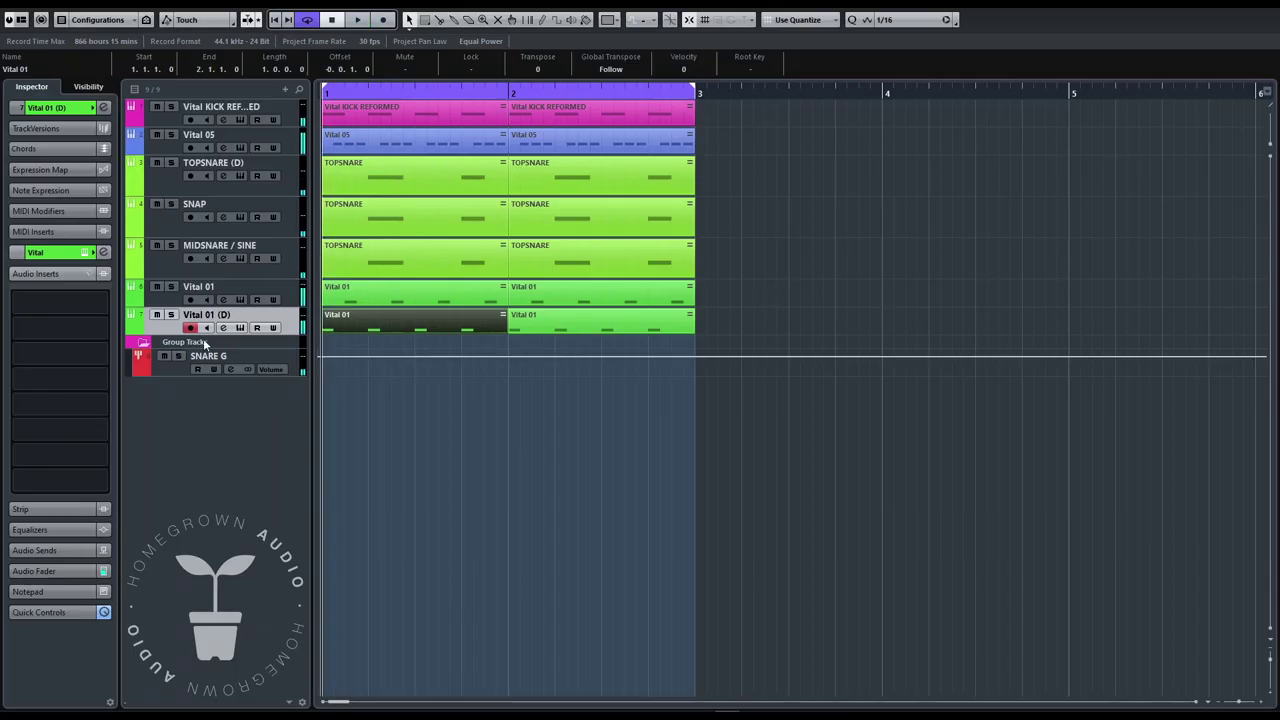
- Duplicate the original Vital 01 hi-hat track for a 16th-note layer
{"action": "right_click", "coordinate": [289, 327]}
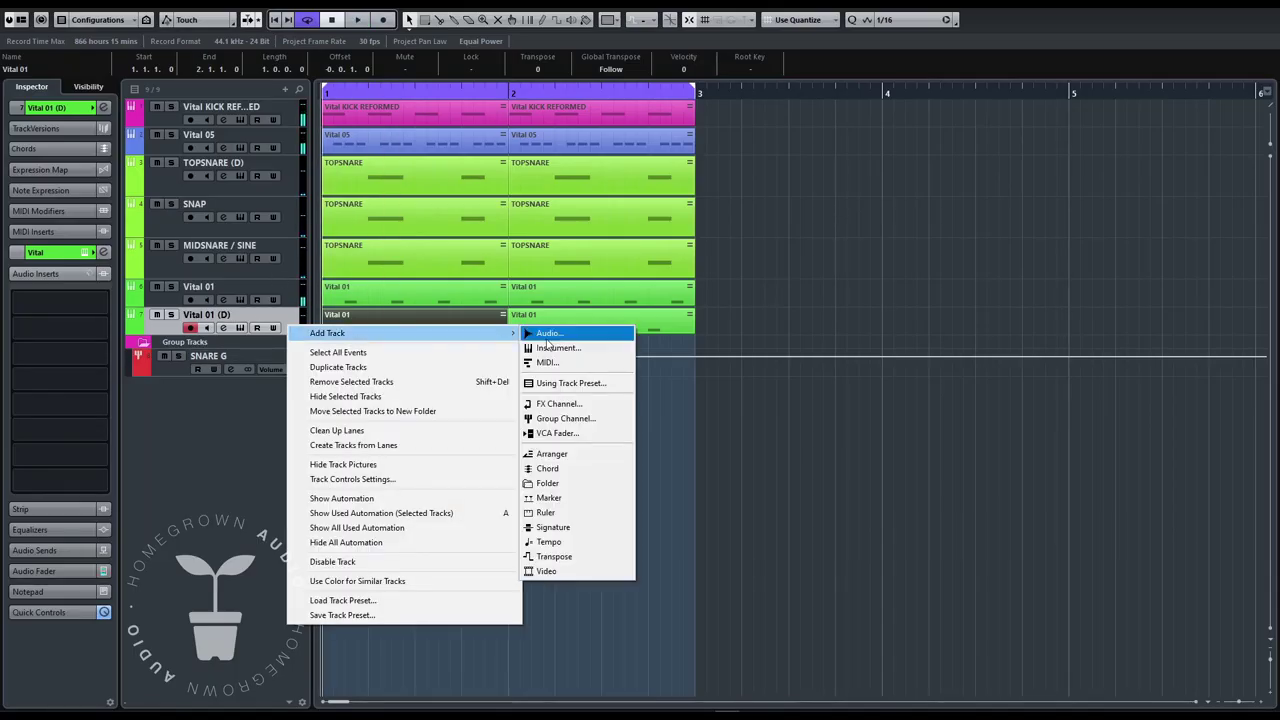
{"action": "right_click", "coordinate": [293, 288]}
{"action": "left_click", "coordinate": [343, 328]}
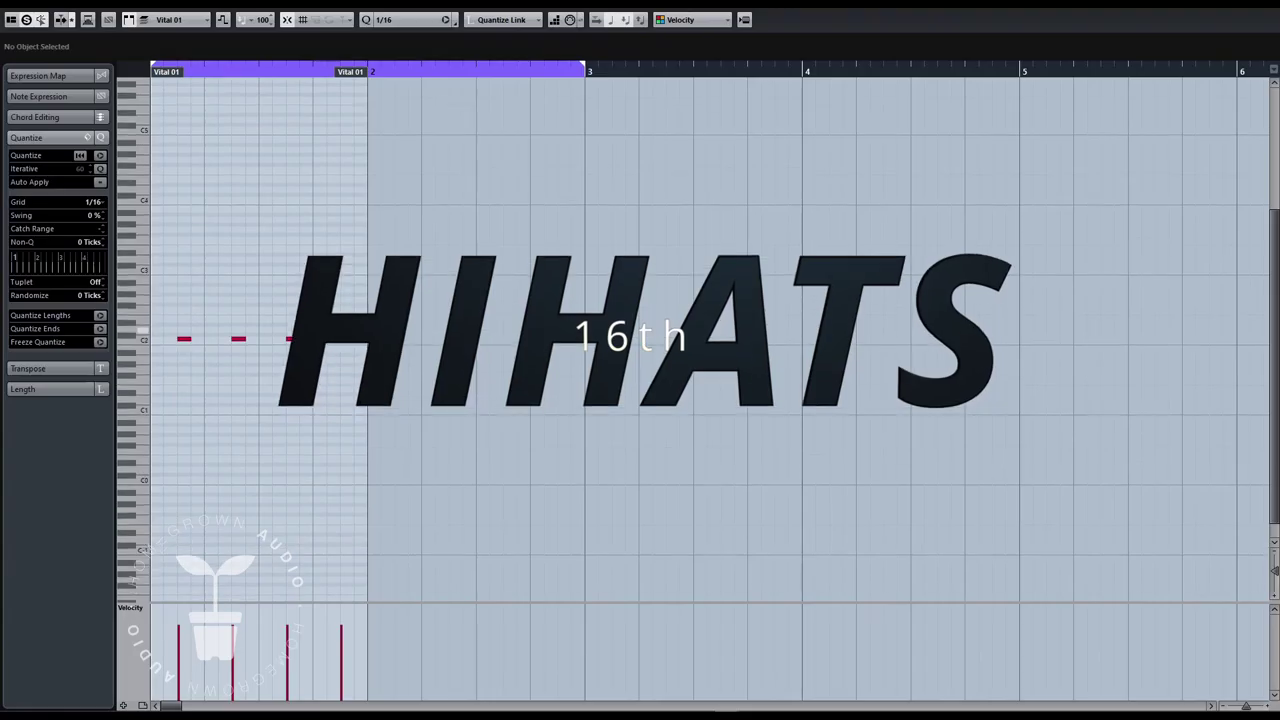
- Duplicate the C2 notes in the new part to fill the three 16th positions between each beat of the bar
{"action": "key", "text": "ctrl+z"}
{"action": "key", "text": "ctrl+d"}
{"action": "key", "text": "ctrl+d"}
{"action": "key", "text": "ctrl+d"}
{"action": "key", "text": "ctrl+d"}
{"action": "key", "text": "ctrl+d"}
{"action": "key", "text": "ctrl+d"}
{"action": "key", "text": "ctrl+d"}
{"action": "key", "text": "ctrl+d"}
{"action": "key", "text": "ctrl+d"}
{"action": "key", "text": "ctrl+d"}
{"action": "key", "text": "ctrl+d"}
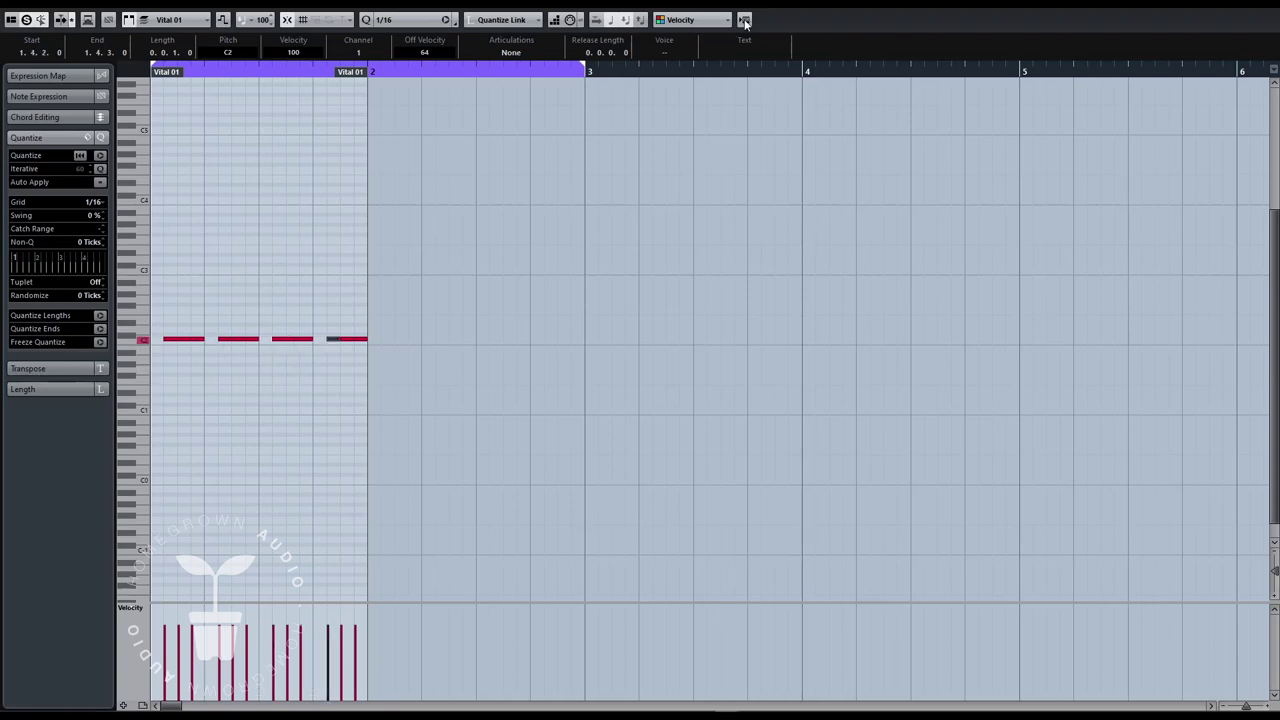
{"action": "left_click", "coordinate": [744, 20]}
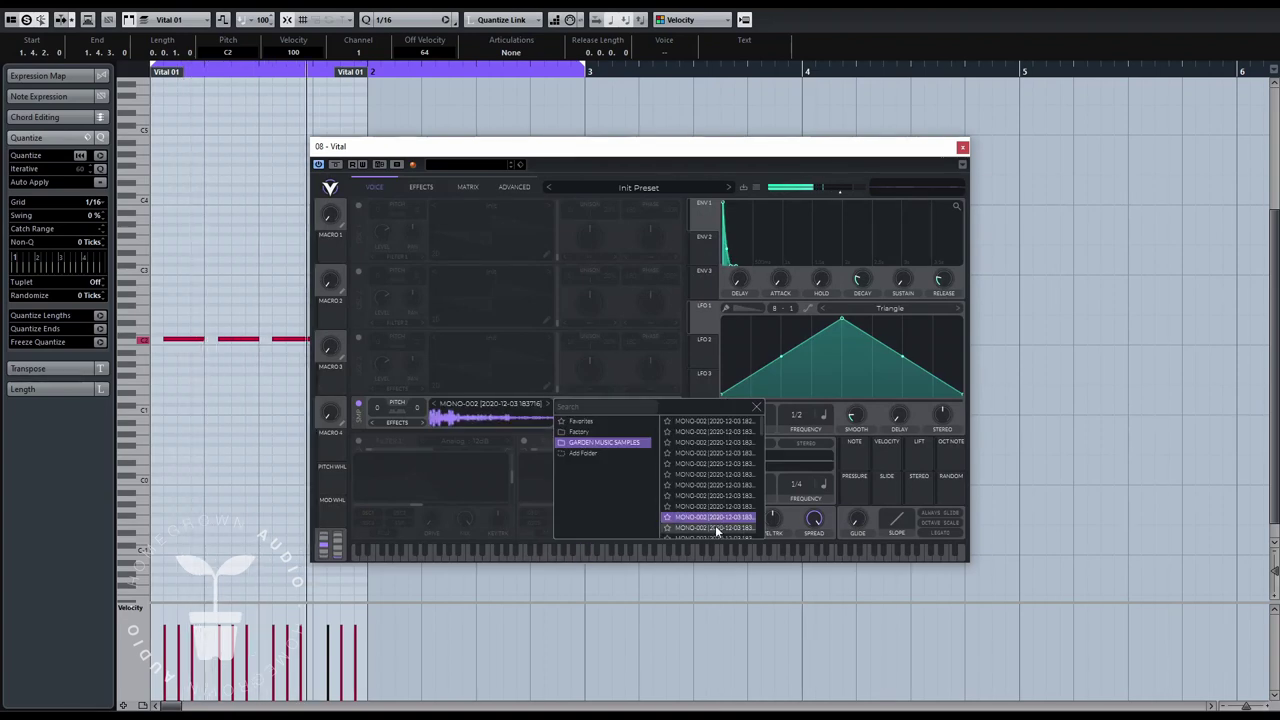
{"action": "left_click", "coordinate": [716, 530]}
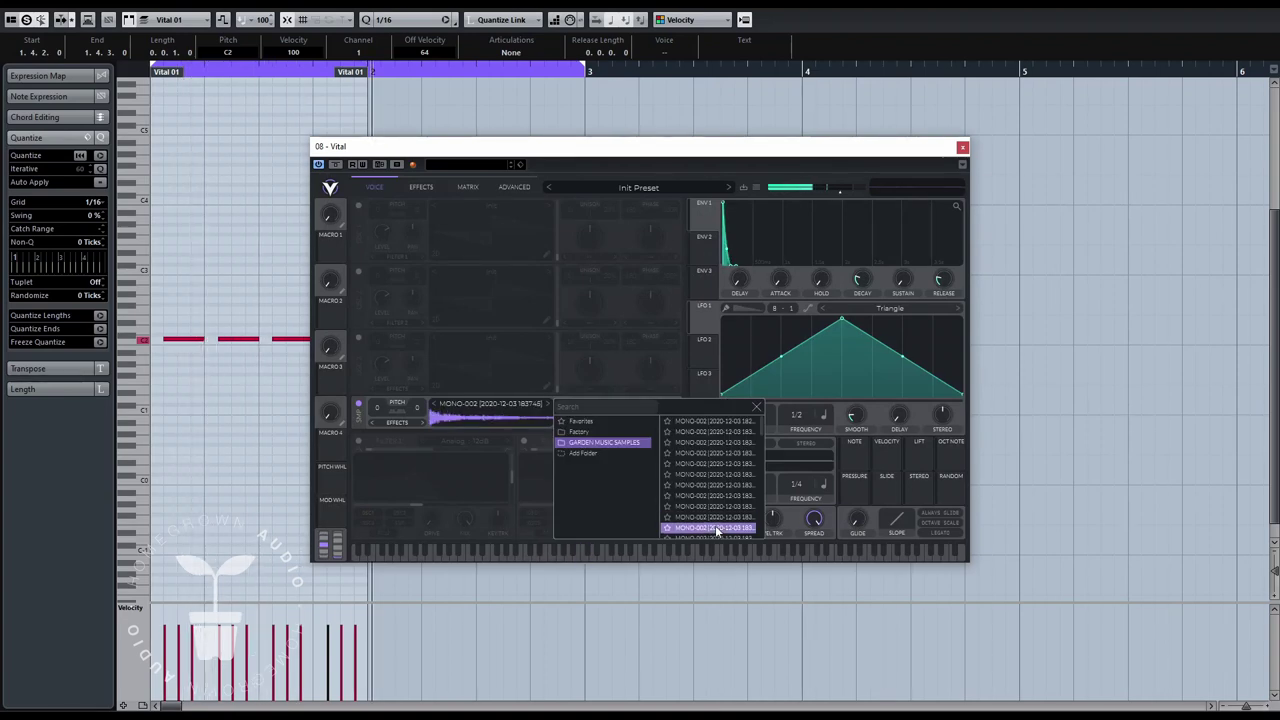
{"action": "left_click", "coordinate": [714, 518]}
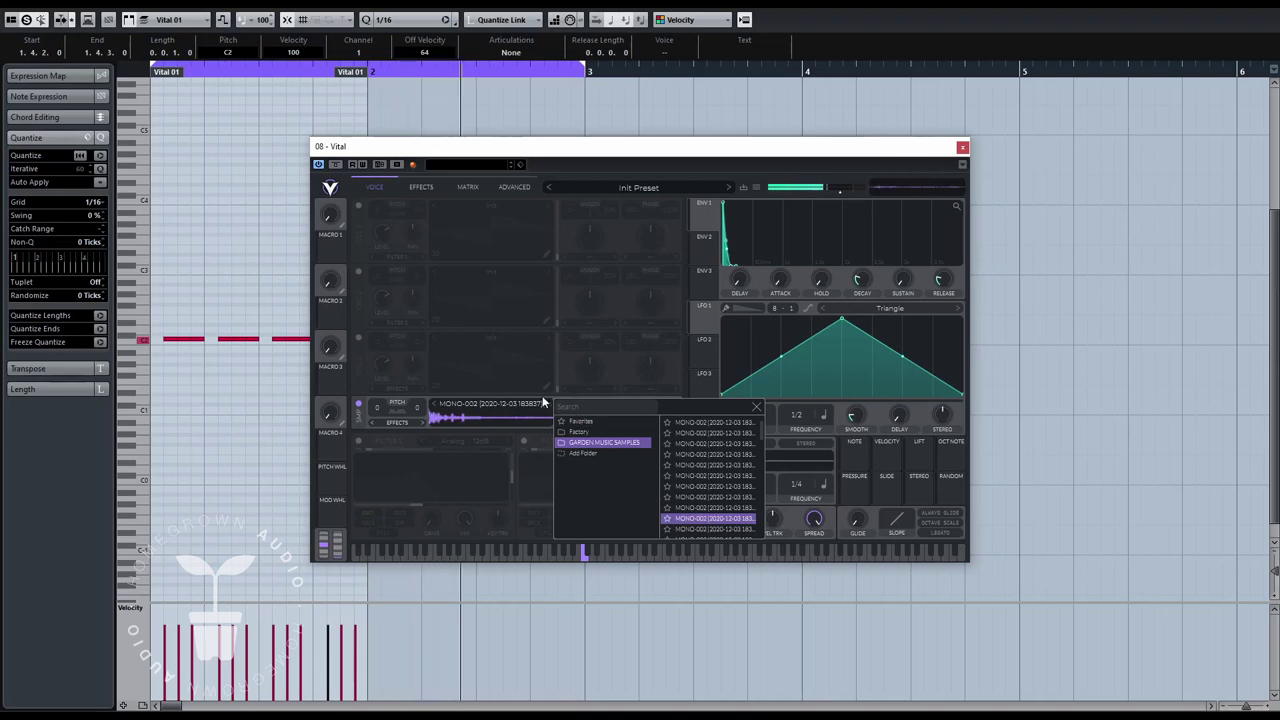
{"action": "left_click", "coordinate": [569, 378]}
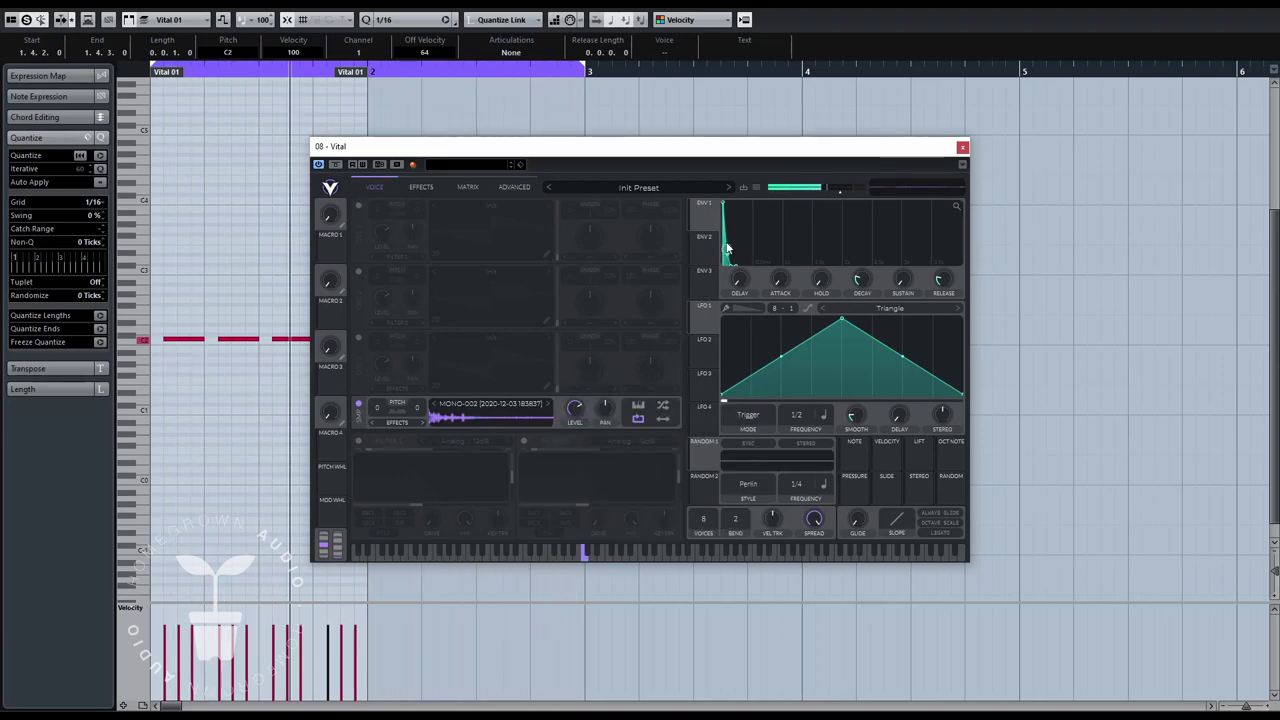
{"action": "left_click_drag", "start_coordinate": [728, 250], "coordinate": [763, 206]}
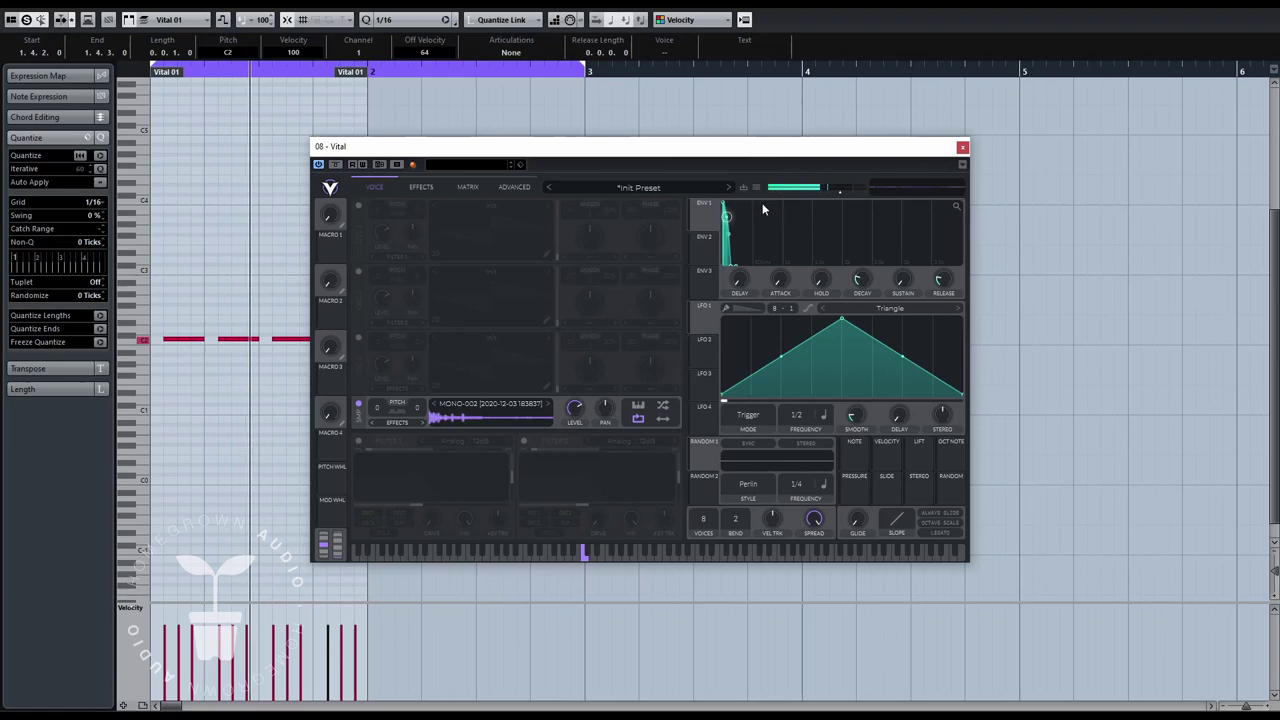
{"action": "left_click", "coordinate": [547, 404]}
{"action": "left_click", "coordinate": [547, 404]}
{"action": "left_click", "coordinate": [547, 404]}
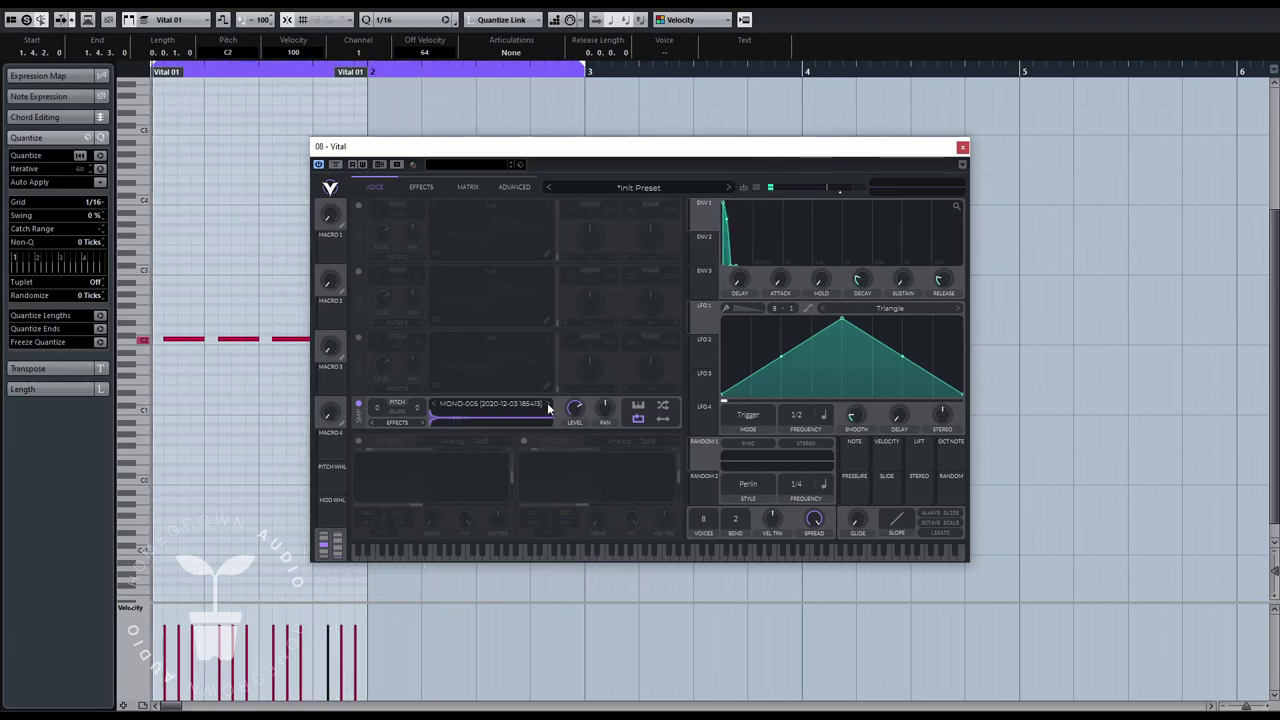
- Route the 16th layer's sample through Filter 1 and Filter 2, blend Filter 2 to high-pass, and raise both filters' cutoffs
{"action": "key", "text": "space"}
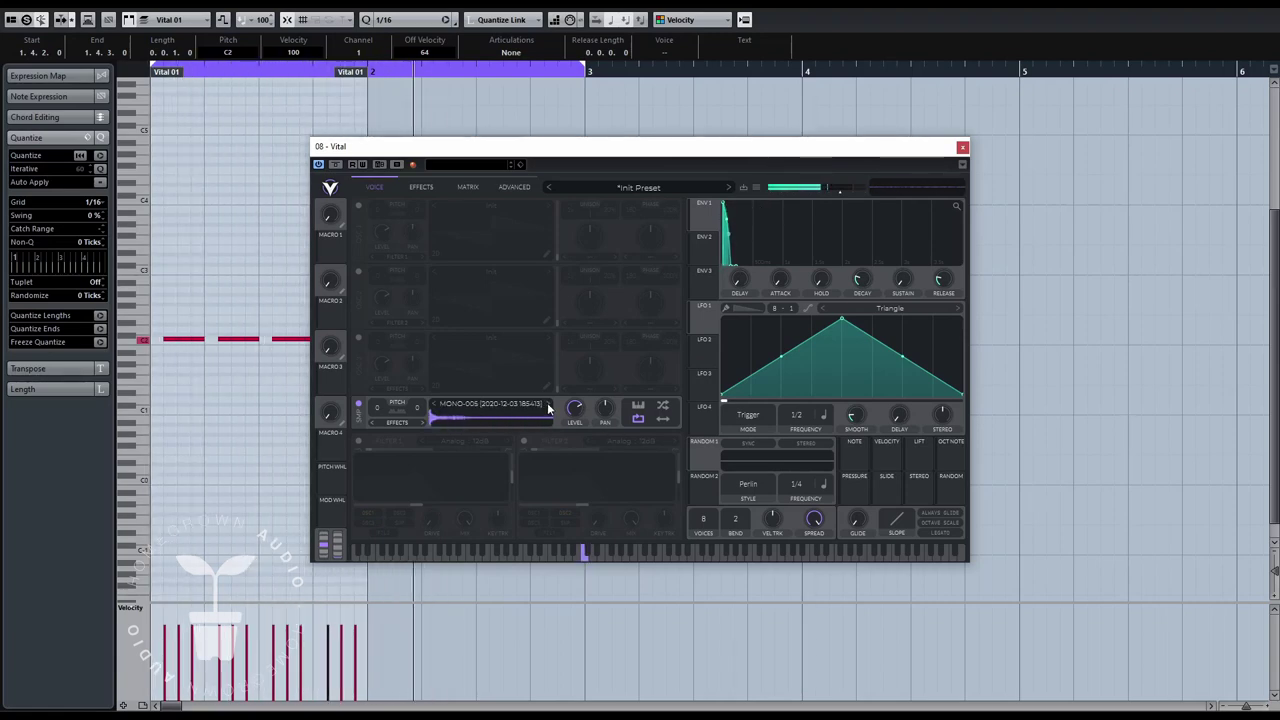
{"action": "left_click", "coordinate": [522, 440]}
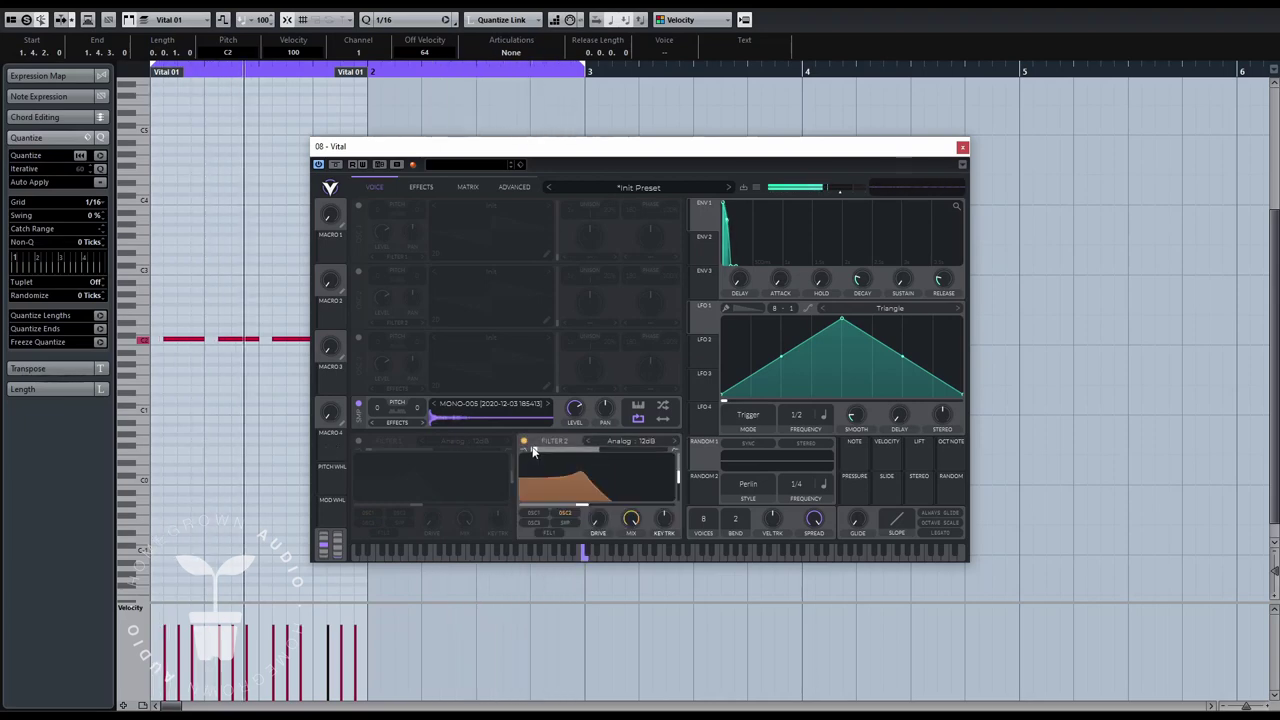
{"action": "left_click", "coordinate": [373, 422]}
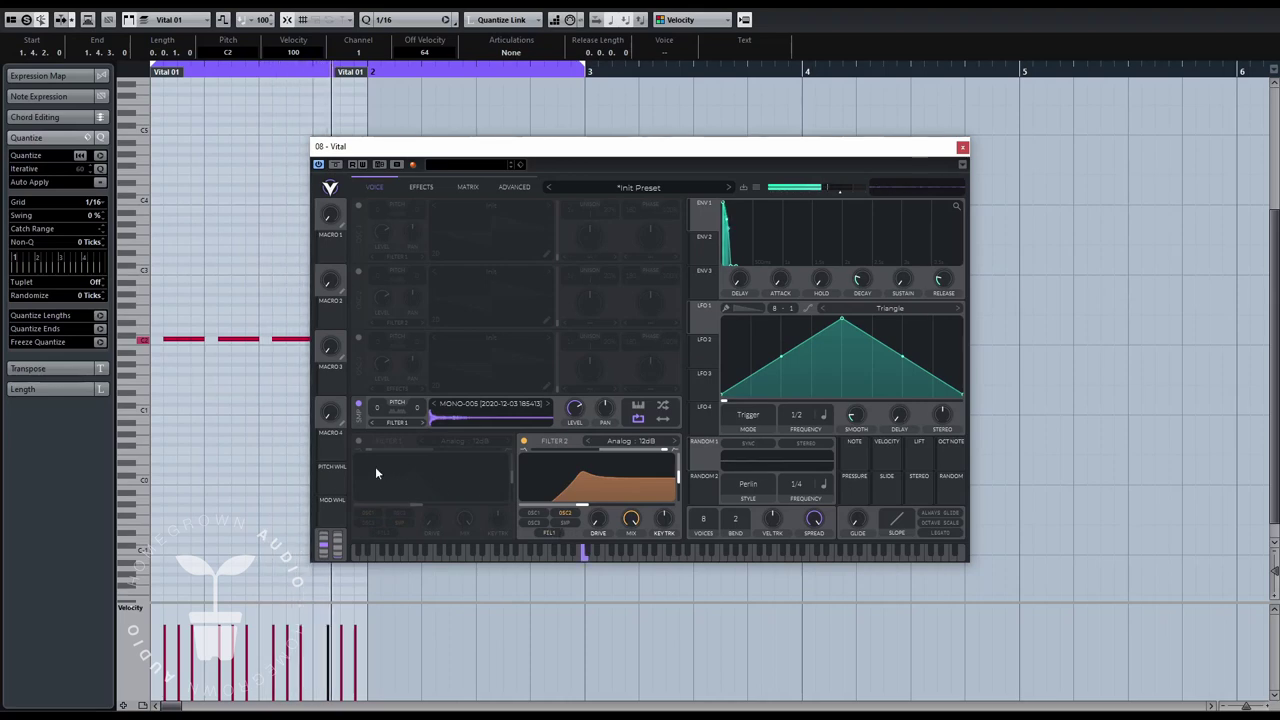
{"action": "left_click", "coordinate": [359, 440]}
{"action": "left_click_drag", "start_coordinate": [586, 510], "coordinate": [647, 508]}
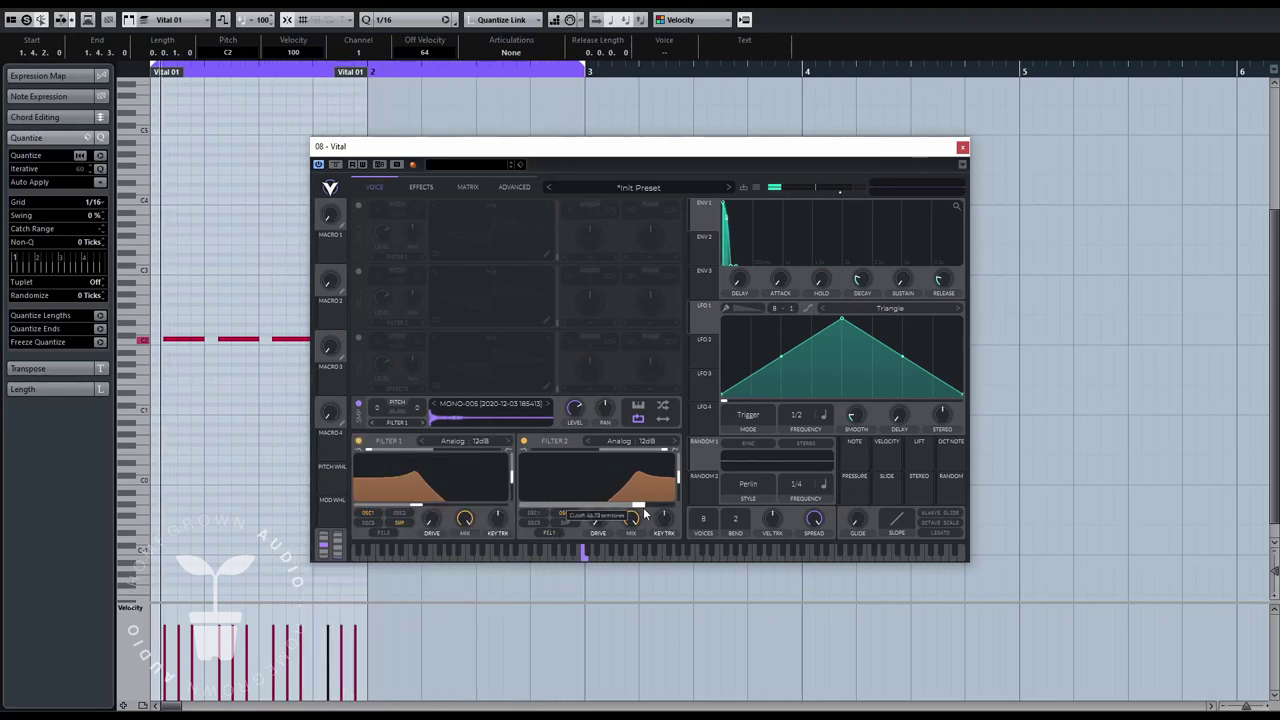
{"action": "left_click_drag", "start_coordinate": [418, 508], "coordinate": [497, 512]}
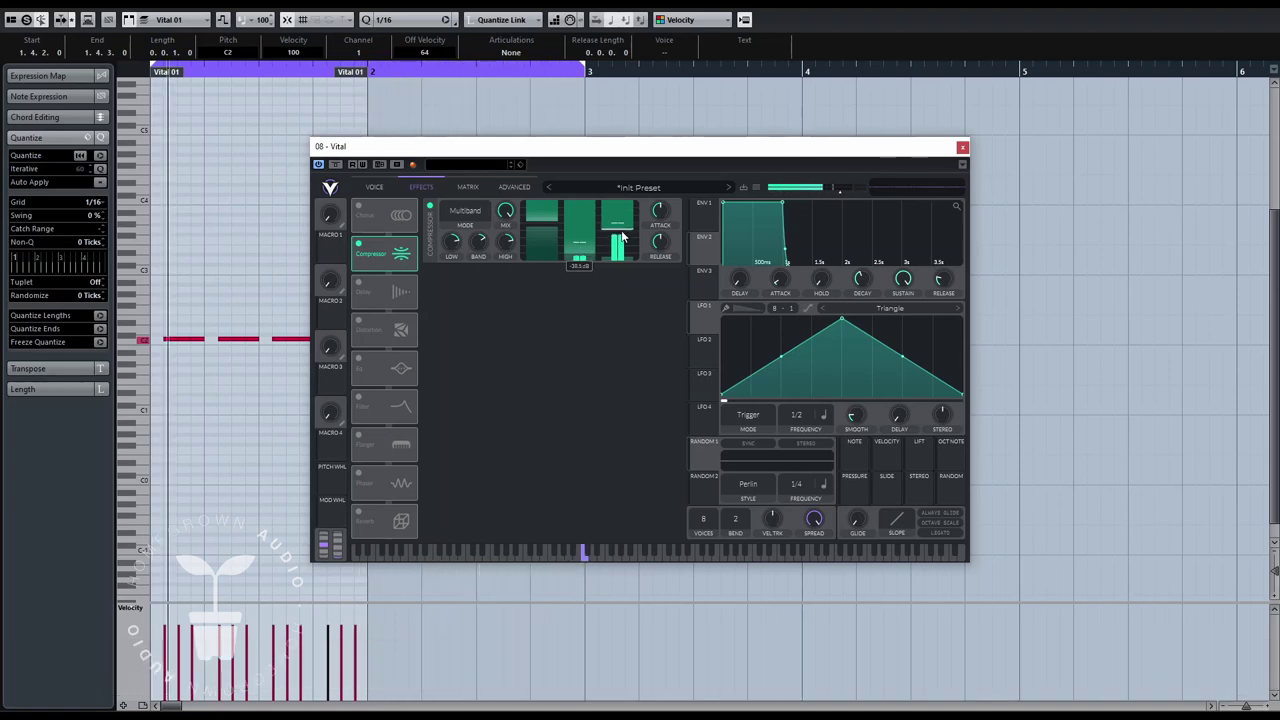
- Adjust the multiband compressor's high band and add Soft Clip distortion with maximum drive and a low mix
{"action": "mouse_move", "coordinate": [625, 256]}
{"action": "left_mouse_down"}
{"action": "mouse_move", "coordinate": [627, 238]}
{"action": "mouse_move", "coordinate": [626, 250]}
{"action": "left_mouse_up"}
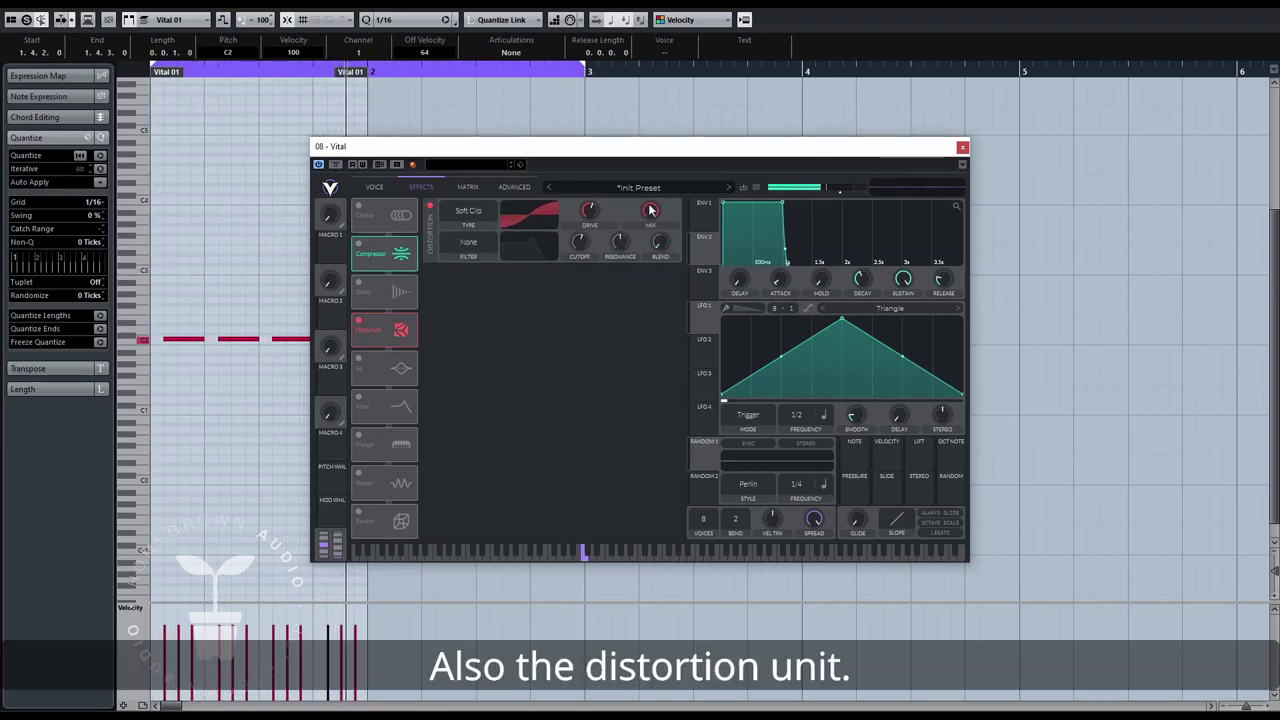
{"action": "left_click_drag", "start_coordinate": [668, 281], "coordinate": [668, 325]}
{"action": "left_click_drag", "start_coordinate": [589, 216], "coordinate": [613, 135]}
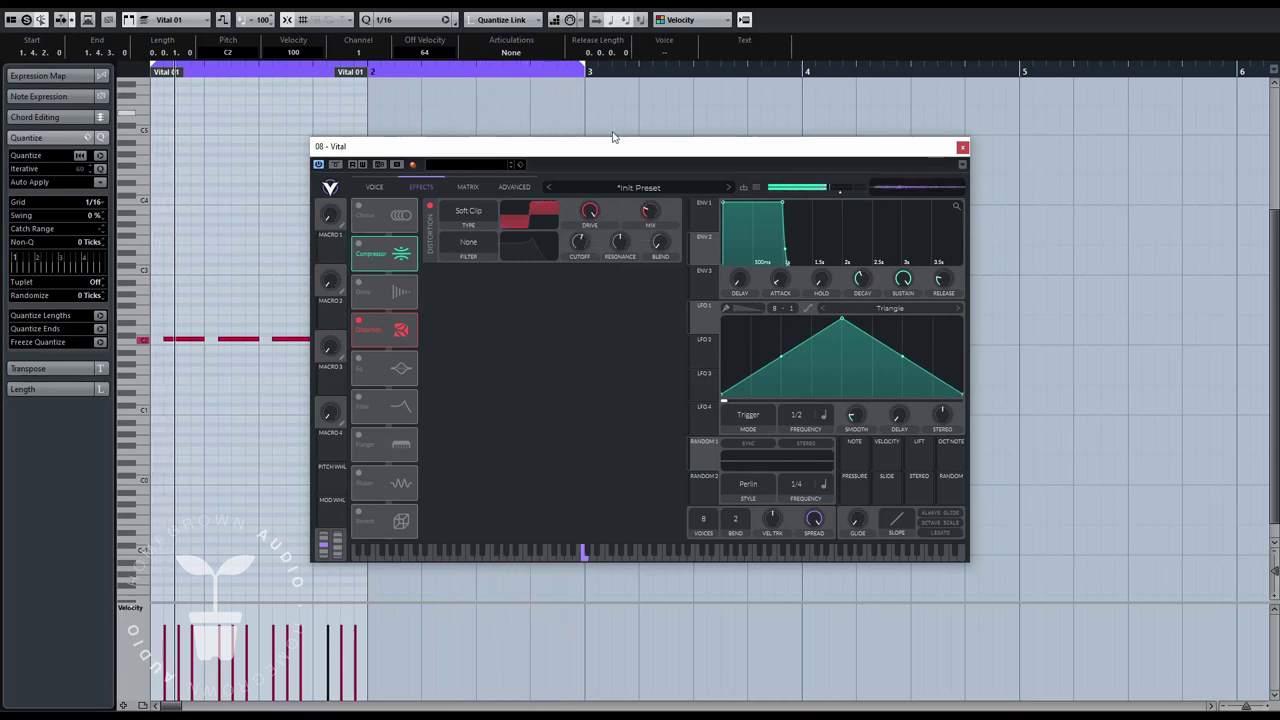
{"action": "left_click_drag", "start_coordinate": [648, 213], "coordinate": [655, 242]}
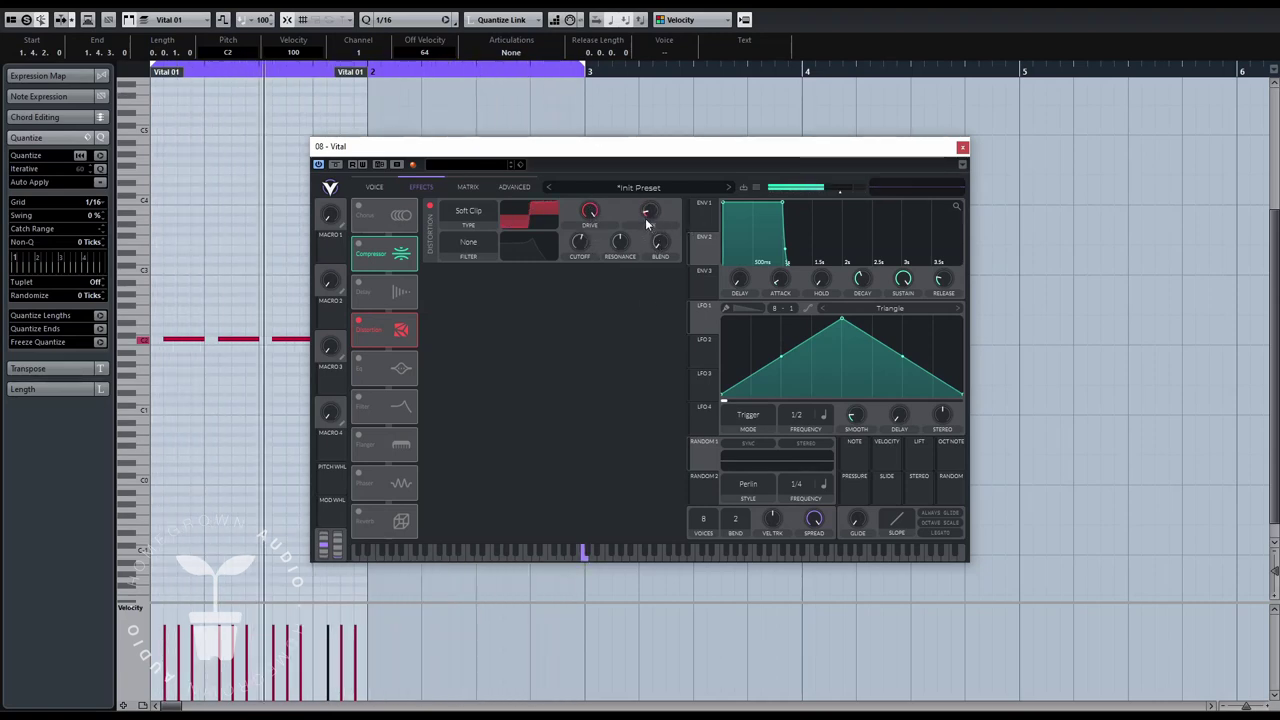
{"action": "left_click_drag", "start_coordinate": [646, 222], "coordinate": [646, 214]}
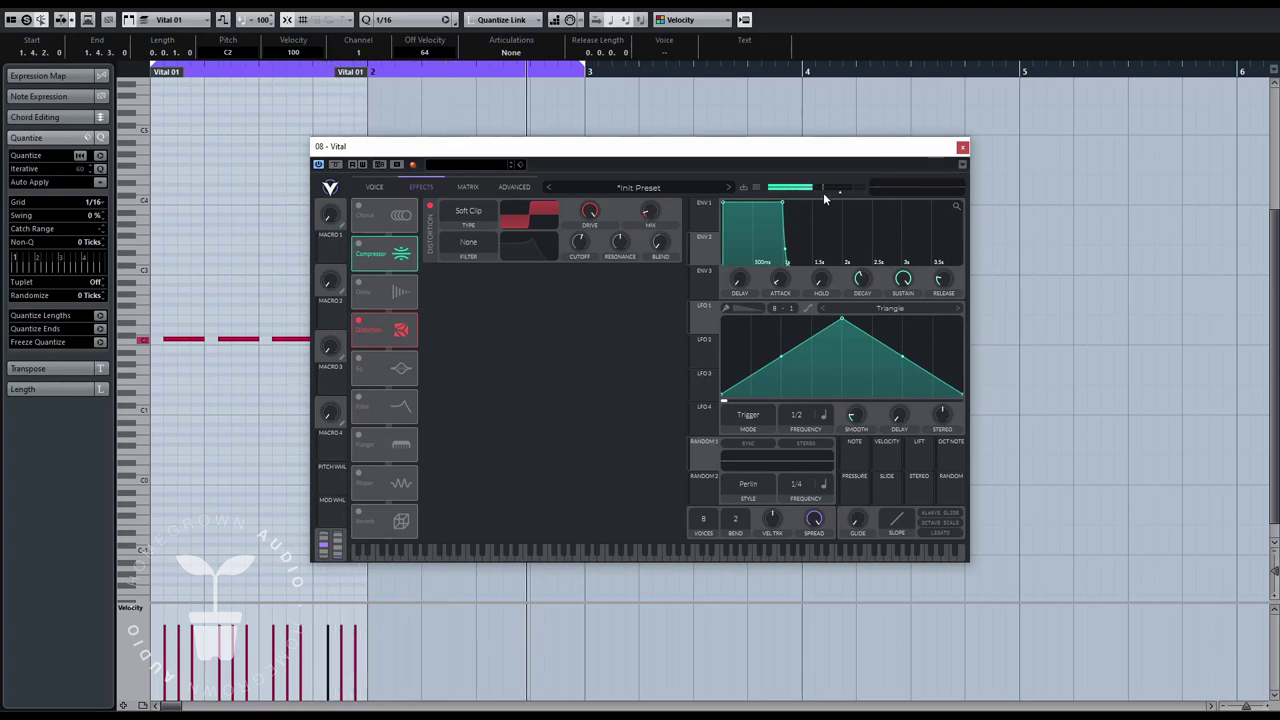
- Set the distortion's filter to Post, raise its blend and adjust its cutoff
{"action": "left_click", "coordinate": [494, 256]}
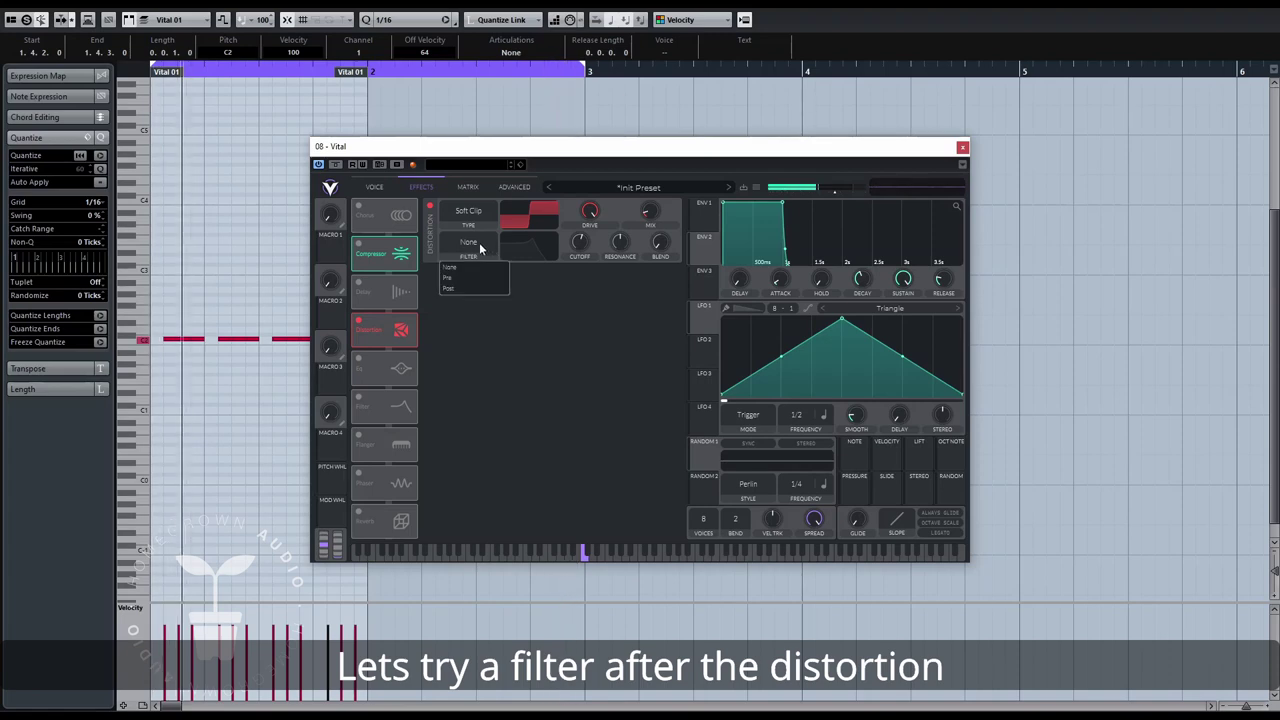
{"action": "left_click", "coordinate": [472, 287]}
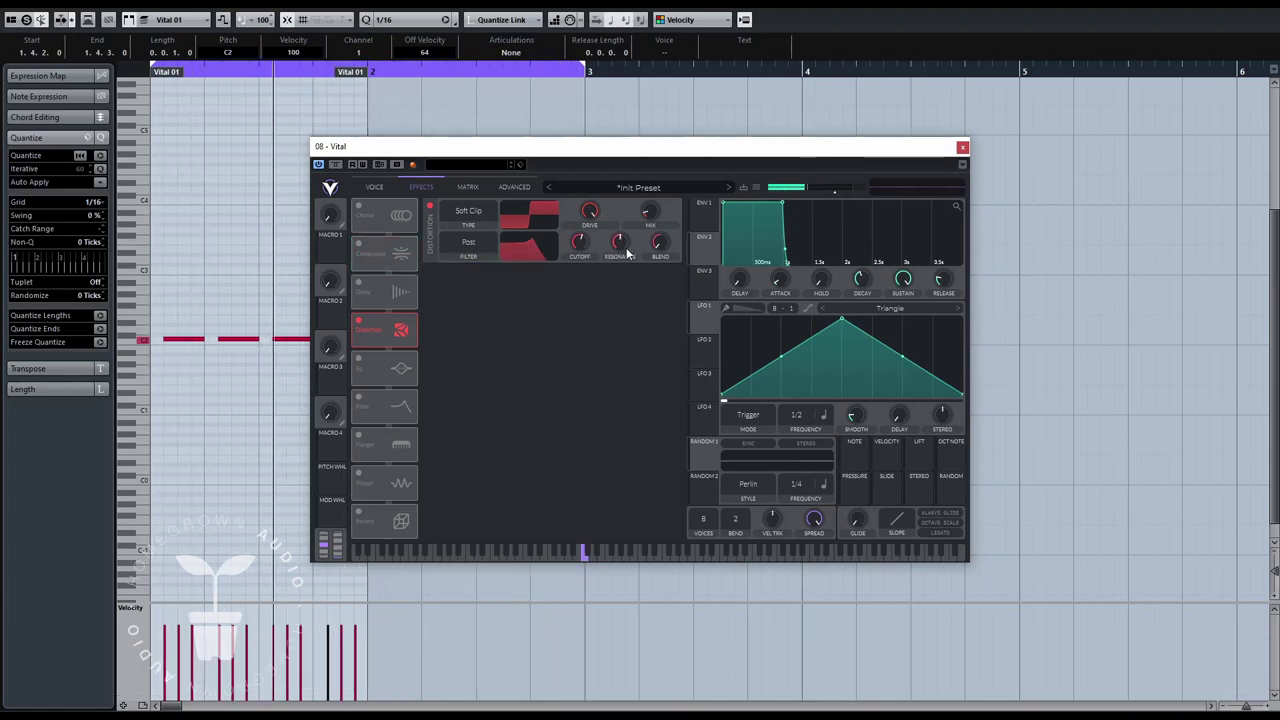
{"action": "left_click_drag", "start_coordinate": [660, 242], "coordinate": [667, 234]}
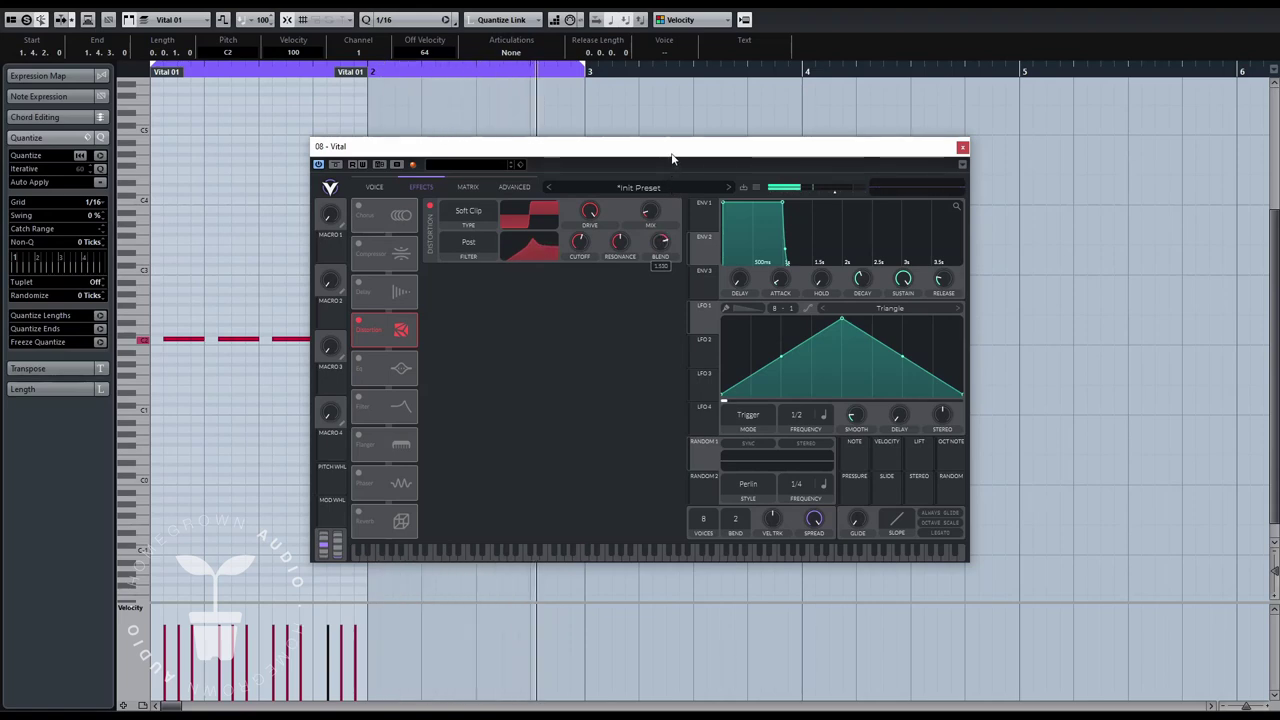
{"action": "mouse_move", "coordinate": [580, 236]}
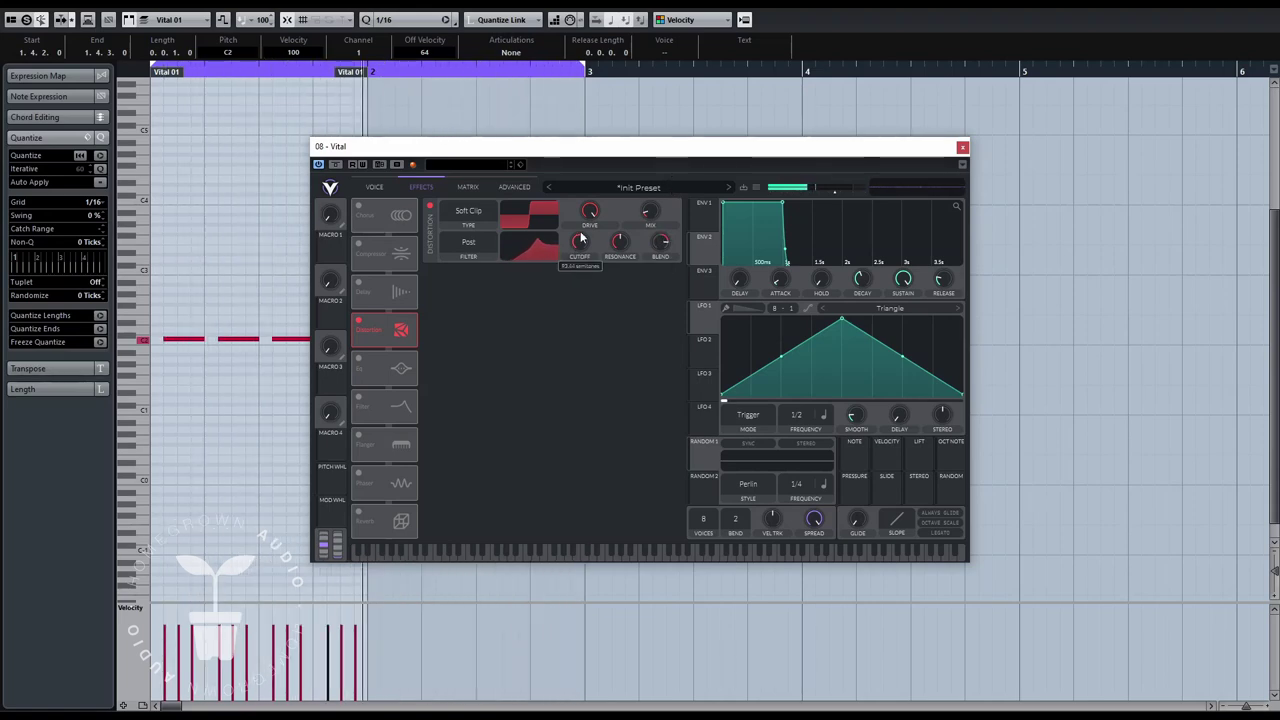
{"action": "left_click_drag", "start_coordinate": [592, 226], "coordinate": [592, 246]}
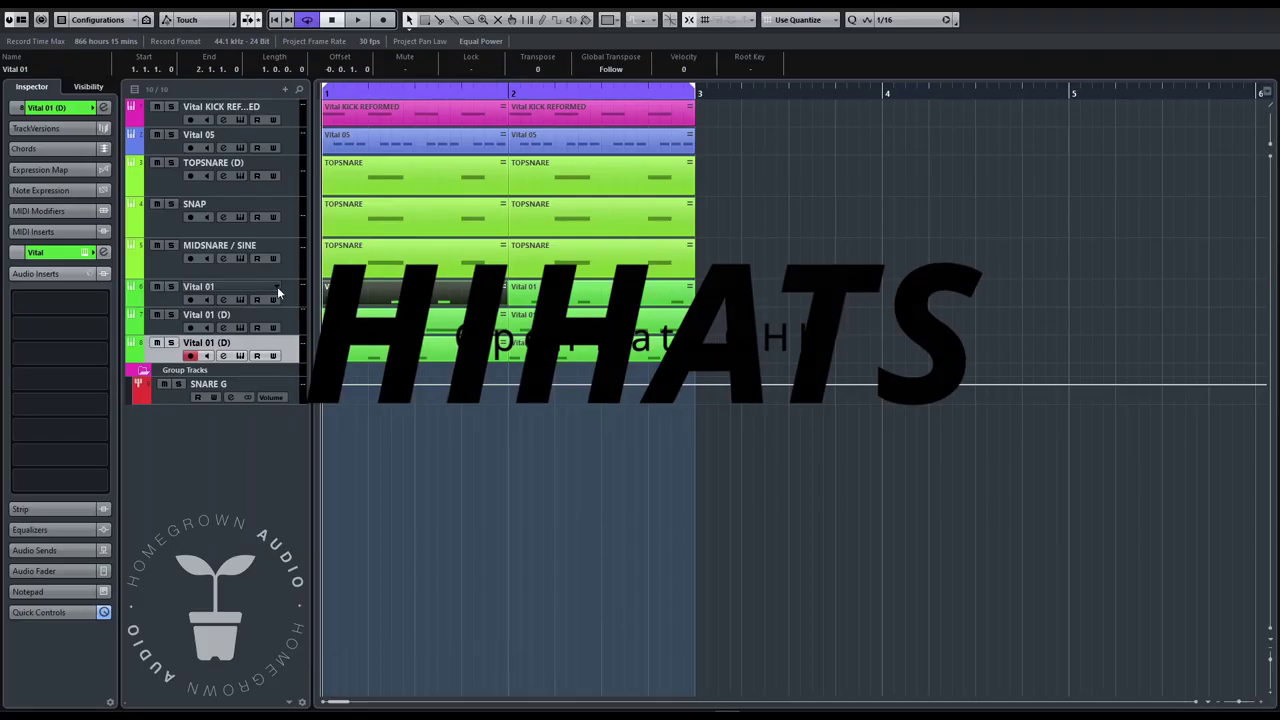
- Duplicate the Vital 01 track for an open hi-hat and give its Envelope 1 a longer decay, mid-level sustain and longer release
{"action": "right_click", "coordinate": [280, 290]}
{"action": "key", "text": "Escape"}
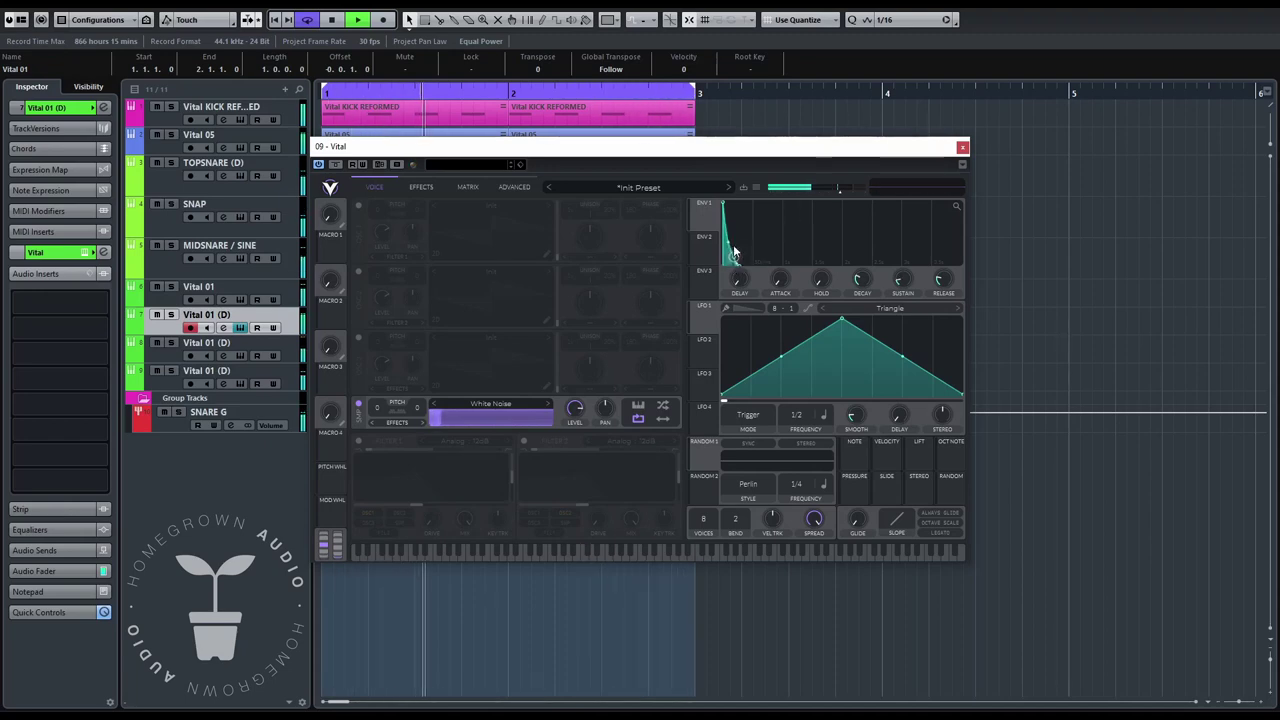
{"action": "left_click_drag", "start_coordinate": [734, 252], "coordinate": [734, 230]}
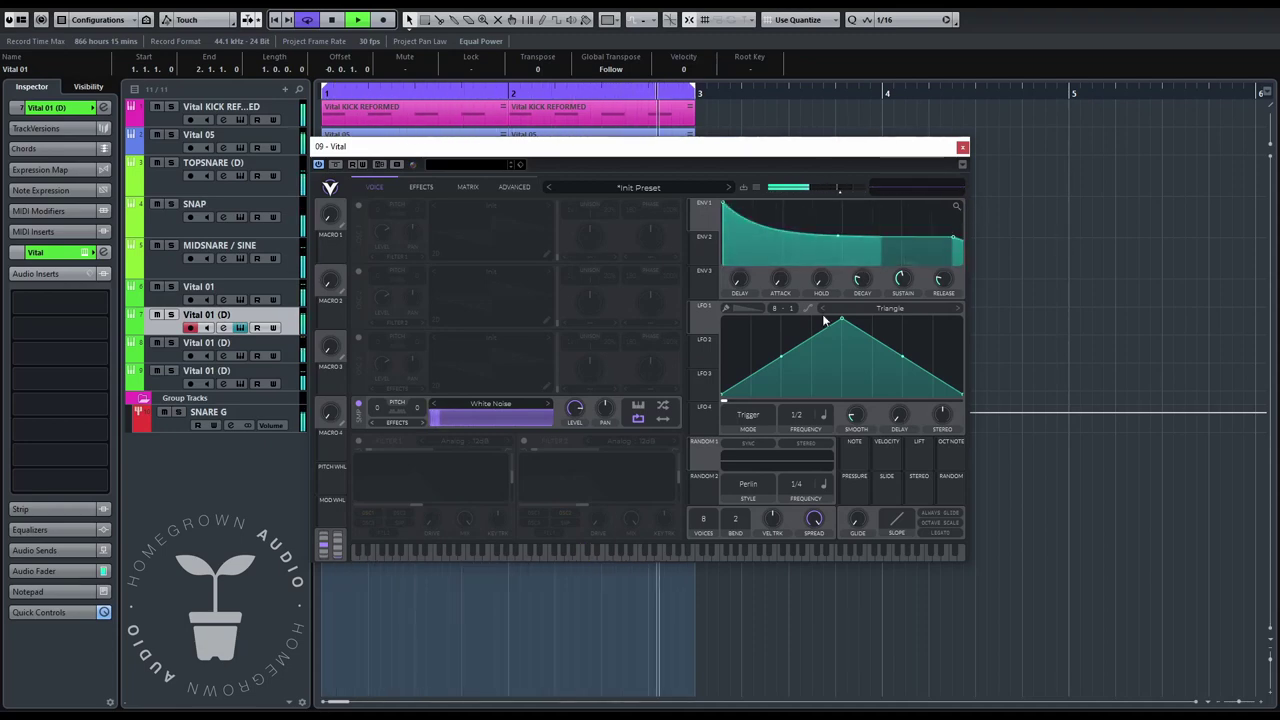
{"action": "left_click_drag", "start_coordinate": [953, 237], "coordinate": [911, 240]}
{"action": "mouse_move", "coordinate": [904, 285]}
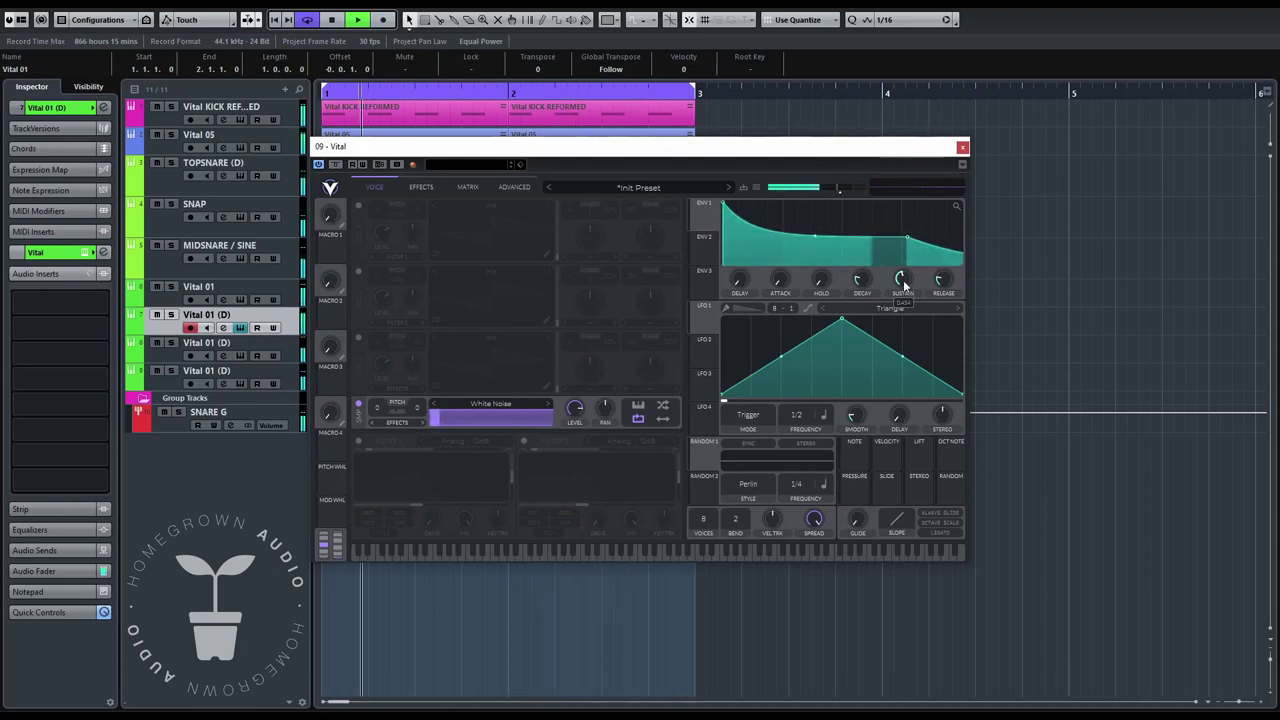
{"action": "left_click_drag", "start_coordinate": [905, 287], "coordinate": [862, 290]}
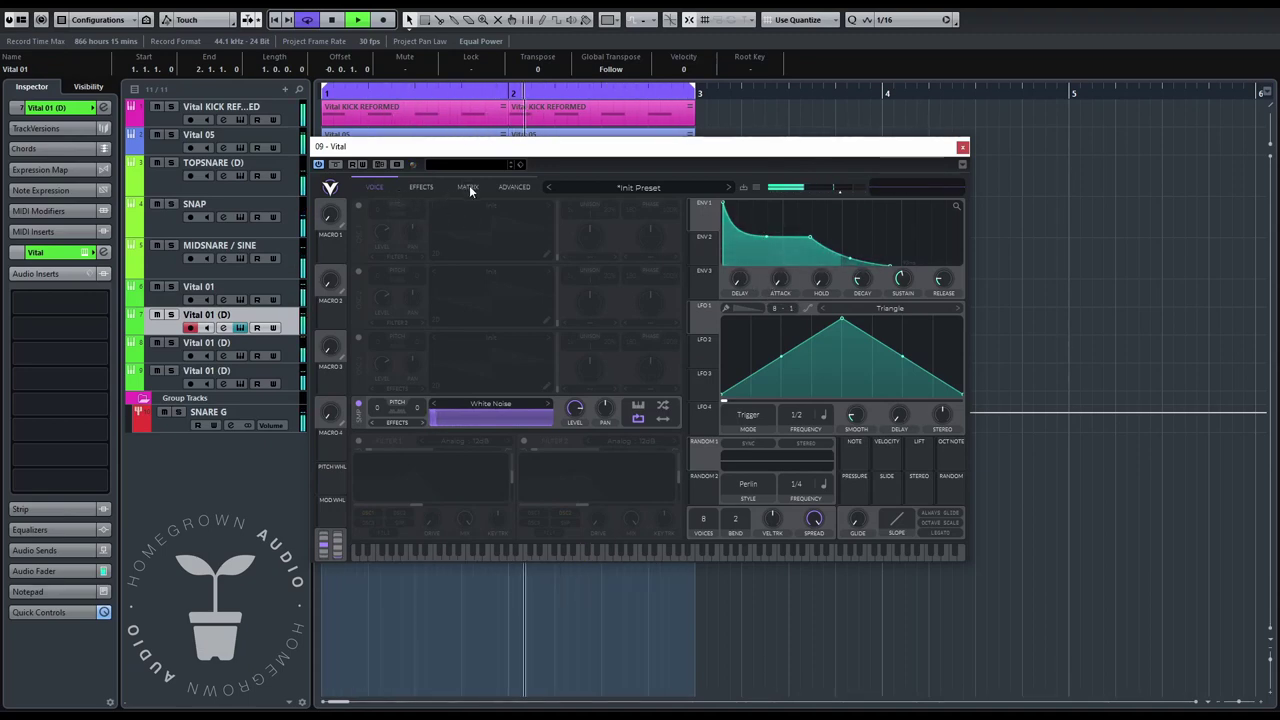
- Enable Soft Clip distortion and the multiband compressor on the open hi-hat, and adjust the compressor's middle band
{"action": "left_click", "coordinate": [422, 186]}
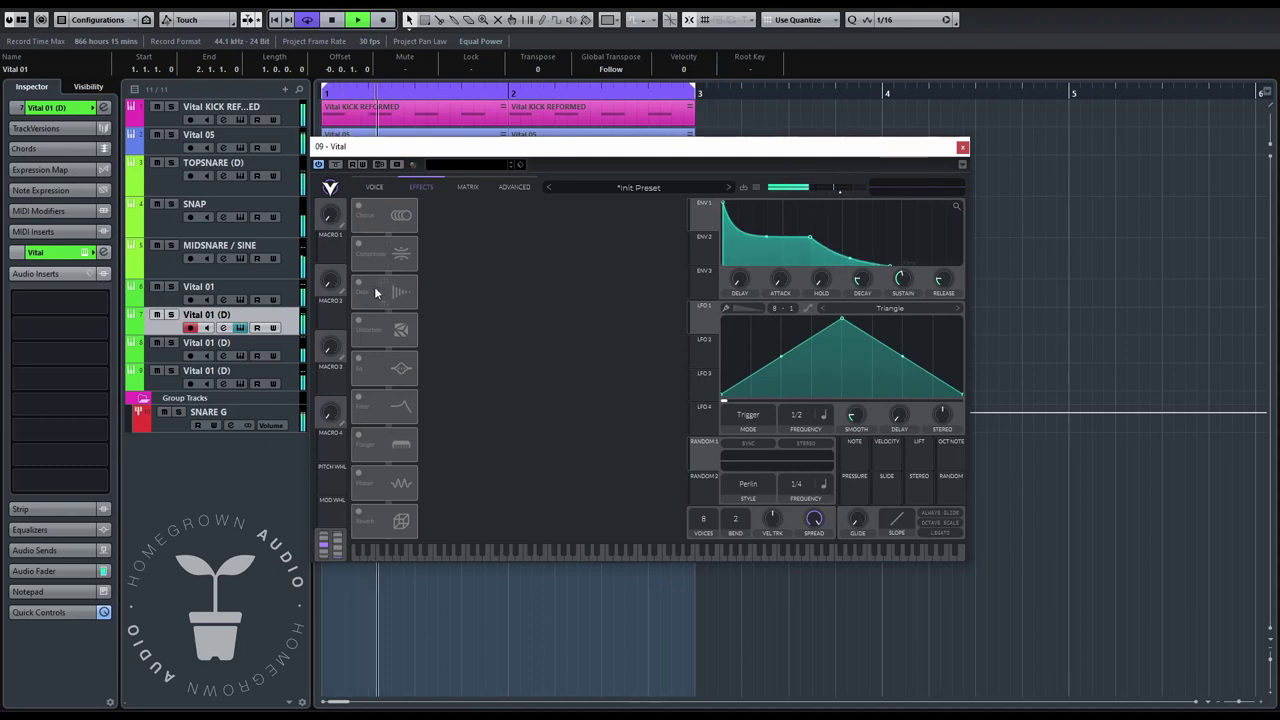
{"action": "left_click", "coordinate": [360, 321]}
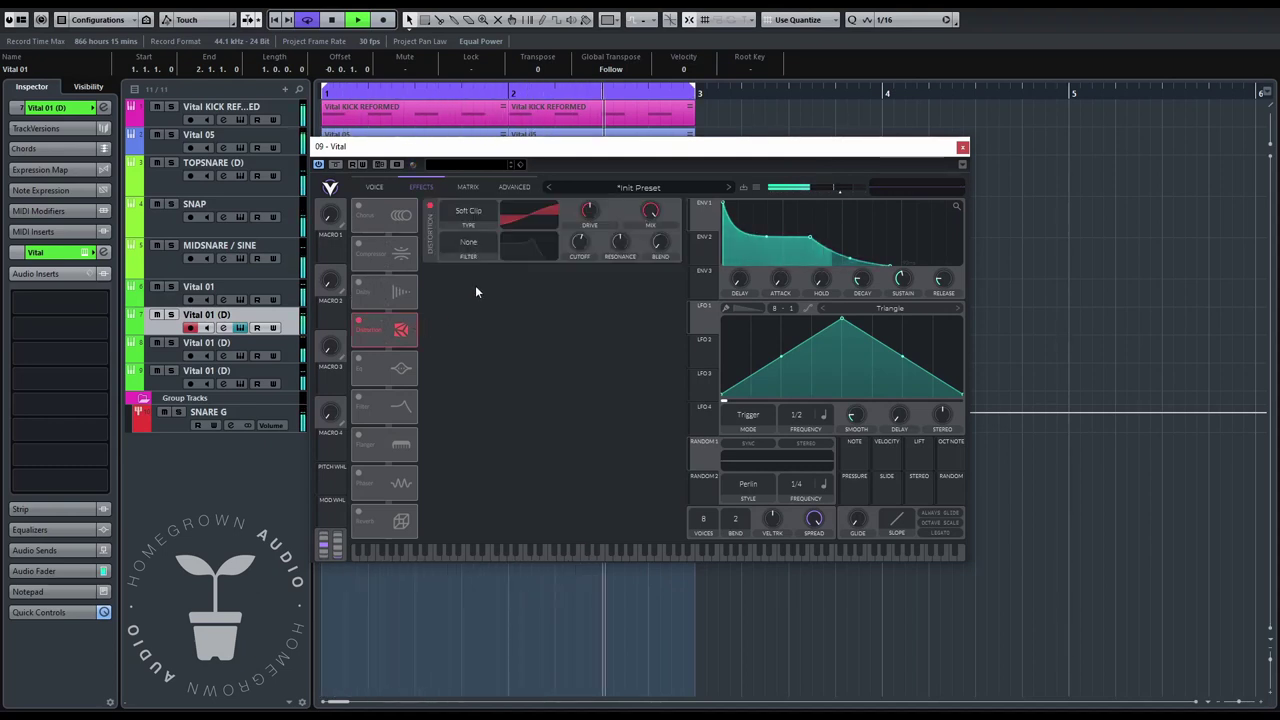
{"action": "left_click", "coordinate": [358, 246]}
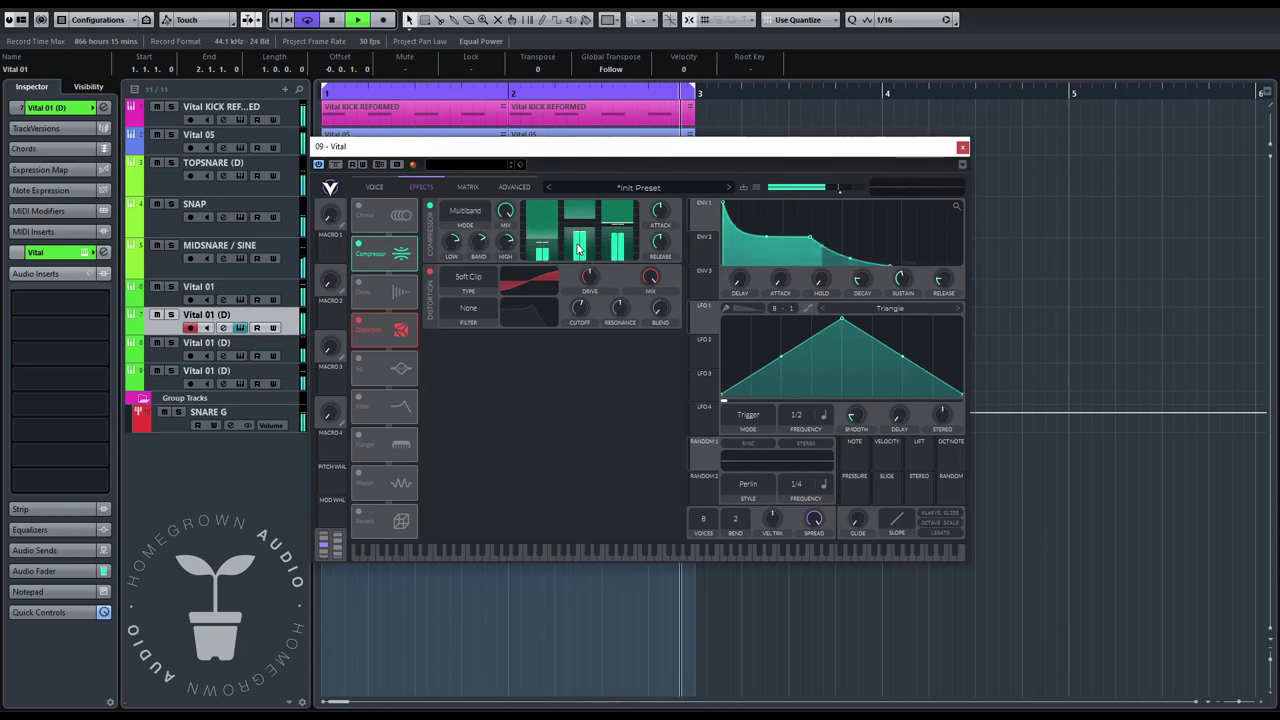
{"action": "left_click_drag", "start_coordinate": [577, 218], "coordinate": [585, 255]}
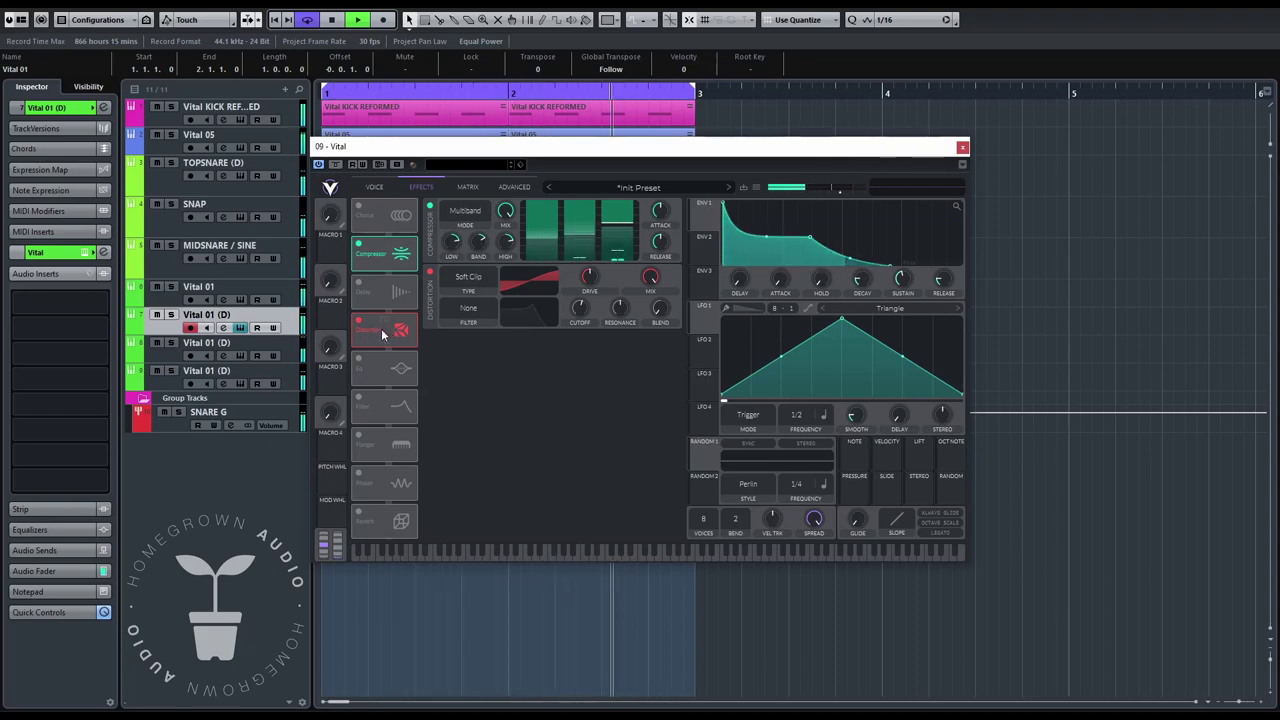
- Move the distortion ahead of the compressor in the effects chain and set its drive to 30 dB
{"action": "left_click_drag", "start_coordinate": [400, 331], "coordinate": [392, 220]}
{"action": "left_click_drag", "start_coordinate": [589, 210], "coordinate": [602, 152]}
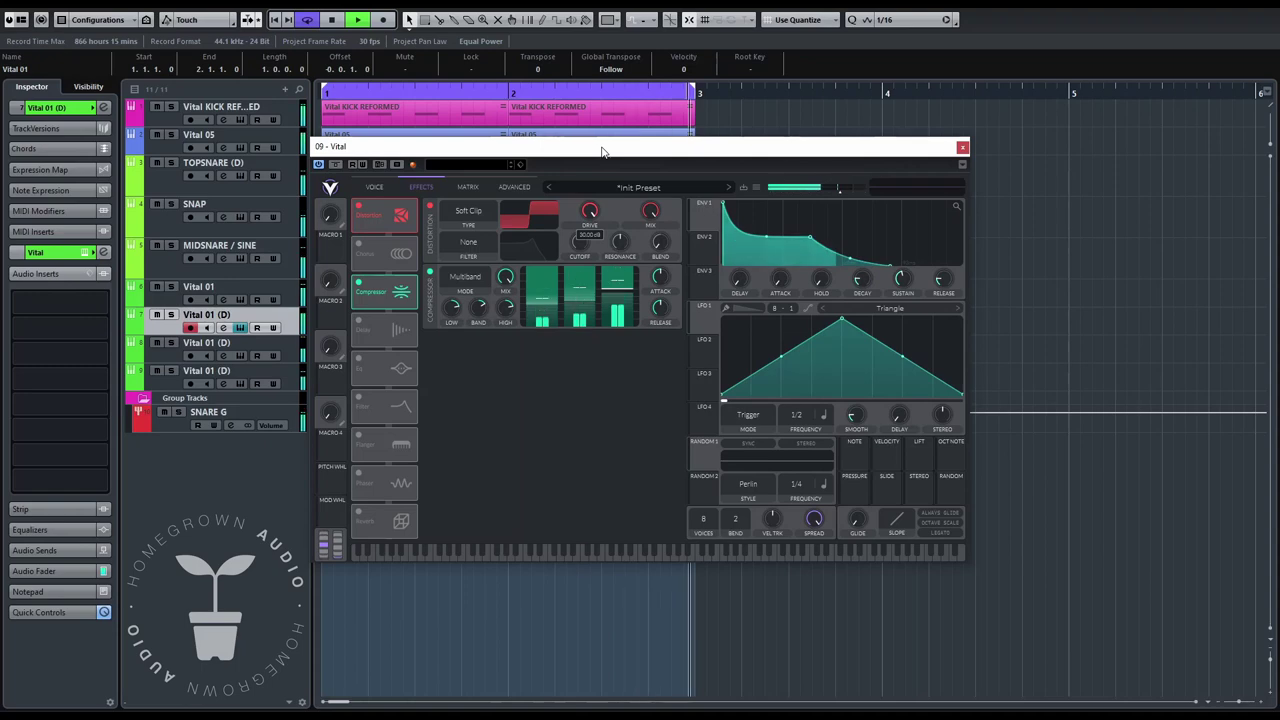
{"action": "key", "text": "space"}
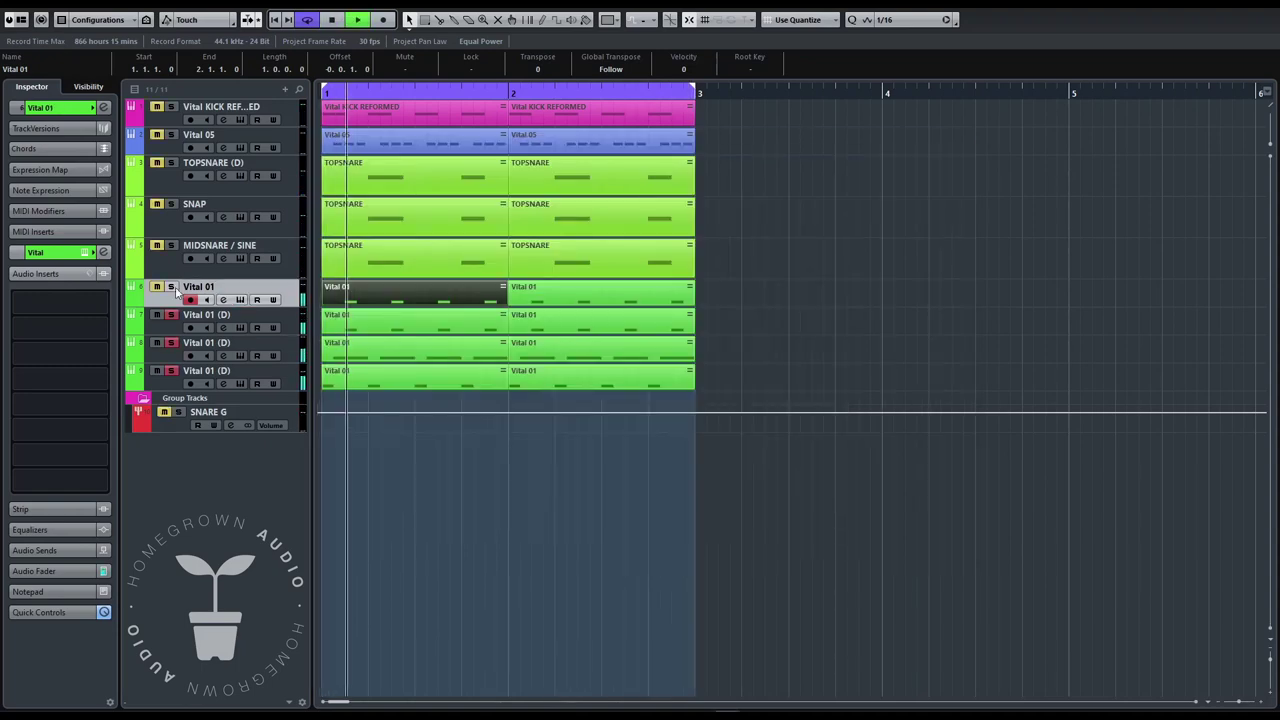
- Solo the original Vital 01 hi-hat track and browse its Vital's sample source to the GARDEN MUSIC SAMPLES folder
{"action": "left_click", "coordinate": [172, 288]}
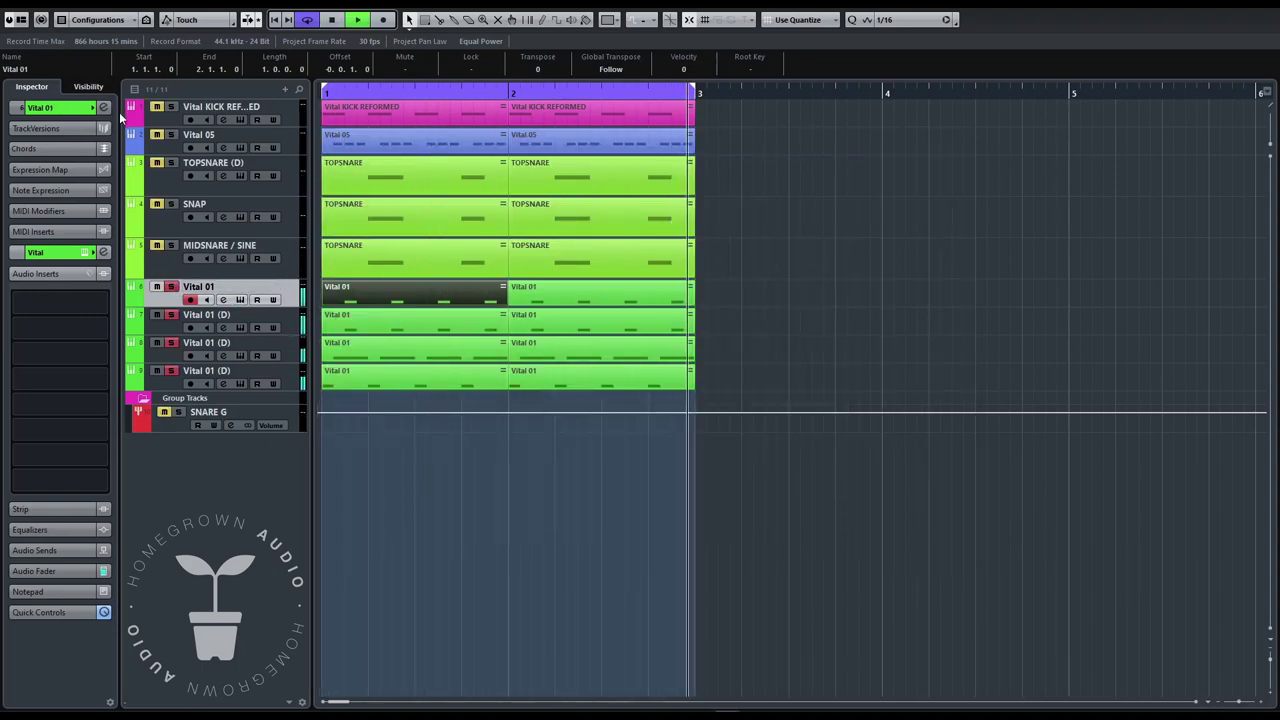
{"action": "left_click", "coordinate": [83, 255]}
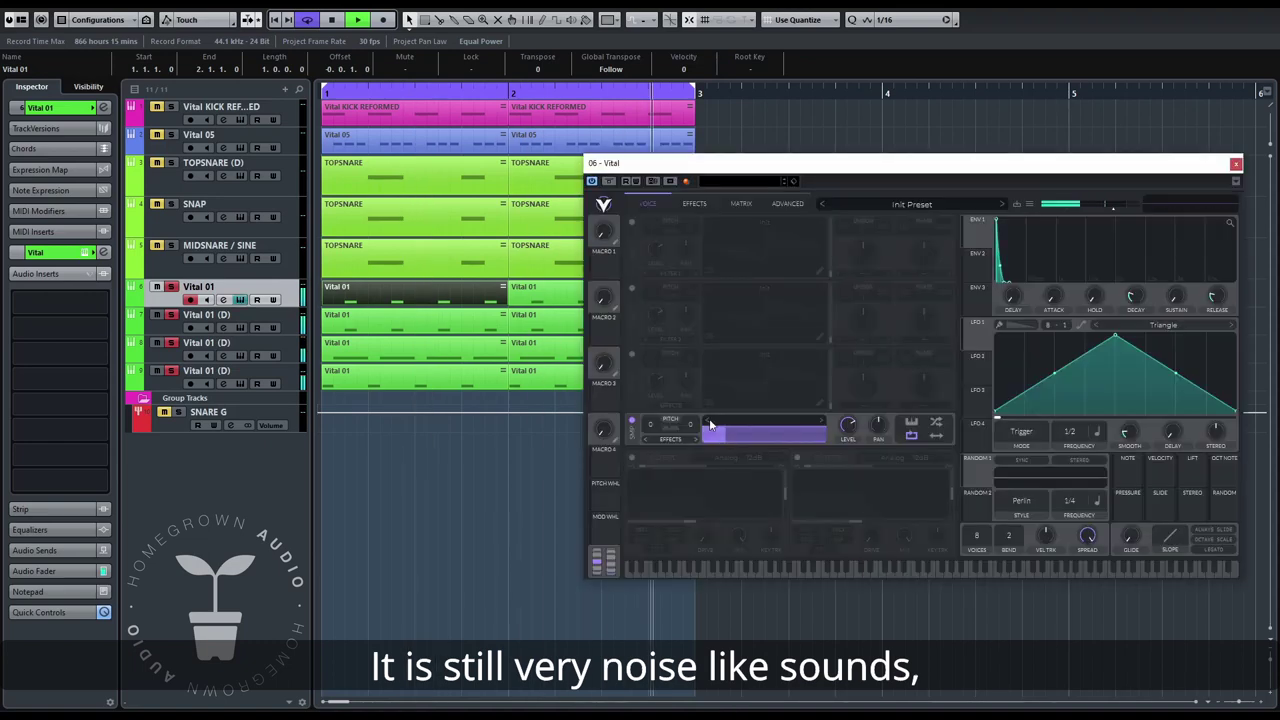
{"action": "left_click", "coordinate": [763, 423]}
{"action": "left_click", "coordinate": [862, 449]}
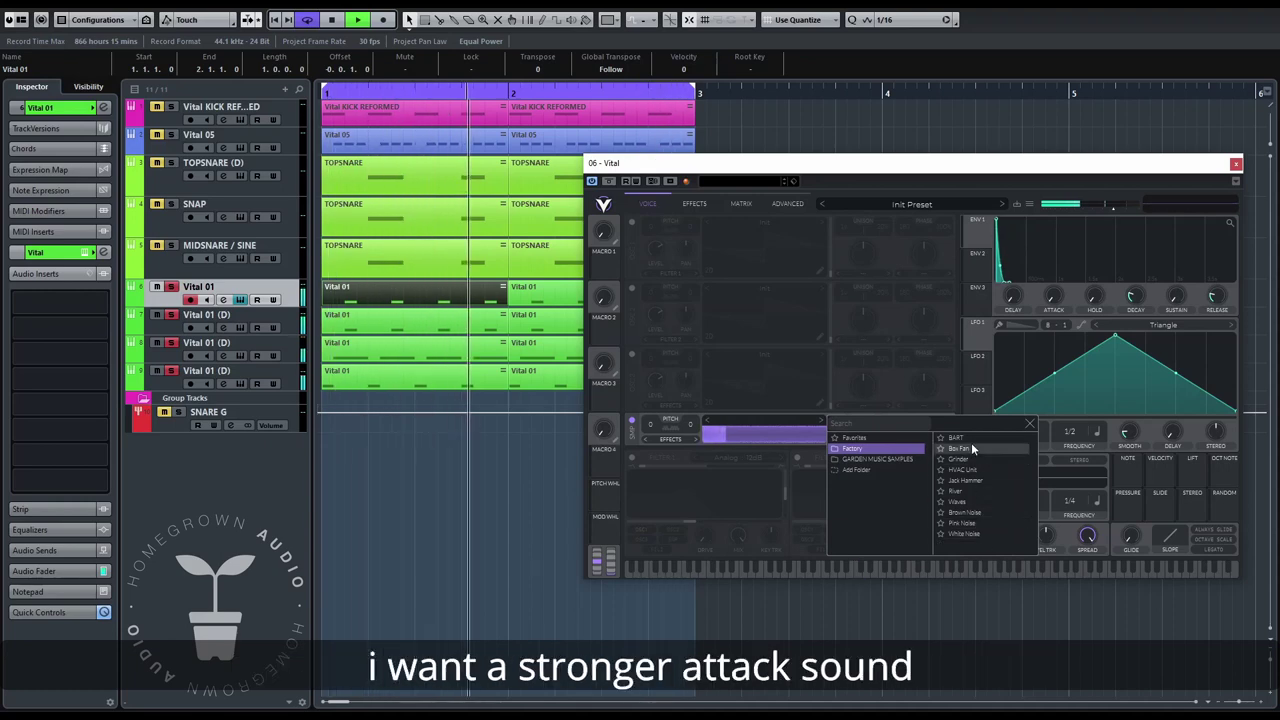
{"action": "left_click", "coordinate": [877, 459]}
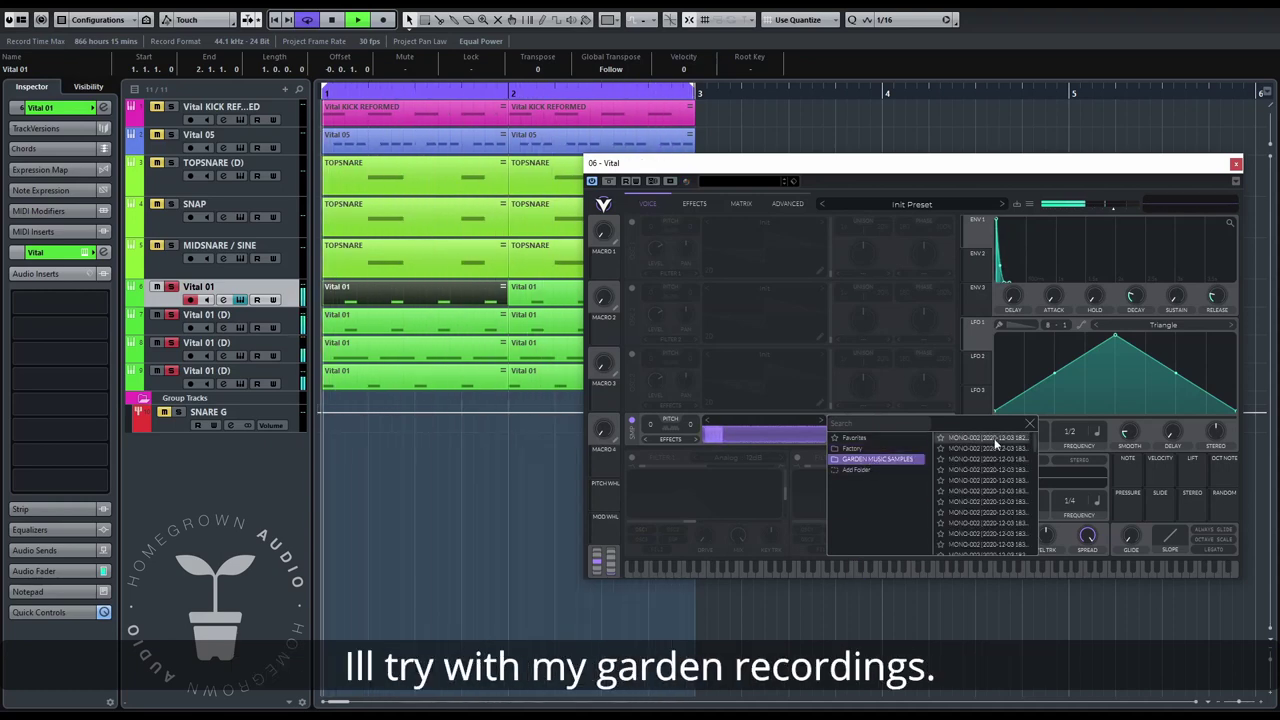
- Audition several MONO-002 garden recordings as the sample source of the Vital 01 hi-hat
{"action": "left_click", "coordinate": [1011, 471]}
{"action": "left_click", "coordinate": [1006, 450]}
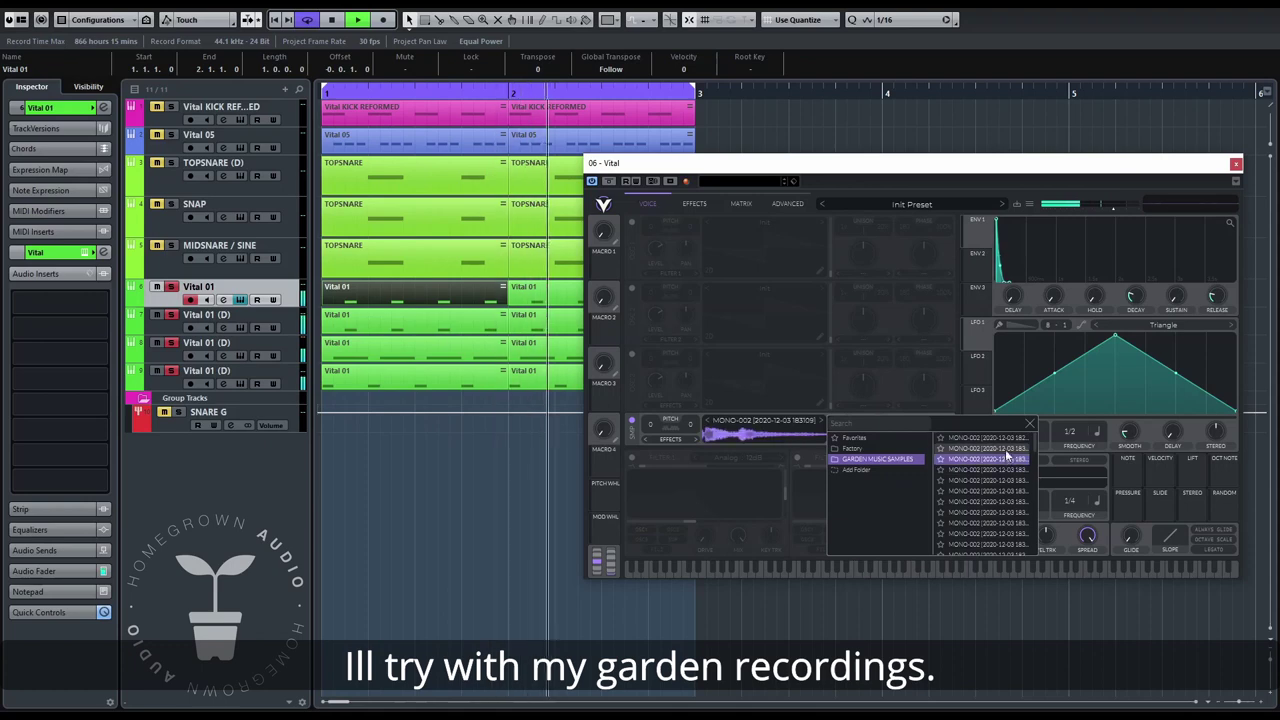
{"action": "left_click", "coordinate": [1005, 513]}
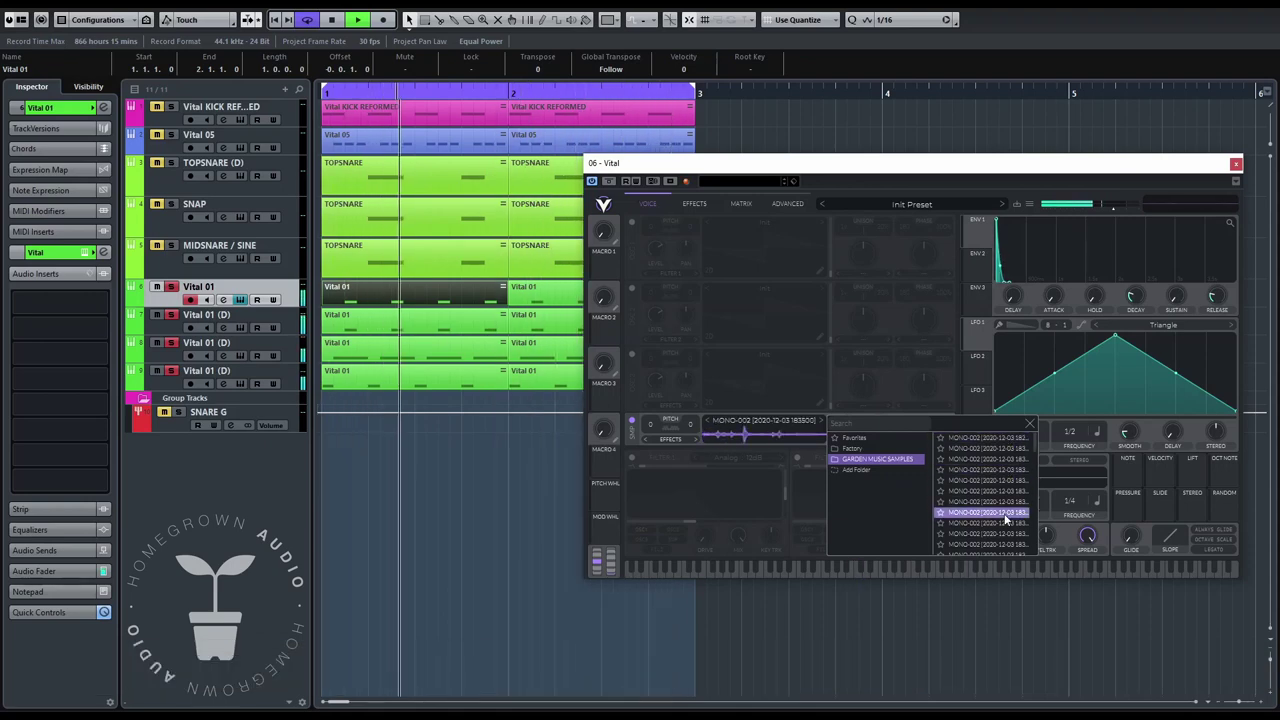
{"action": "left_click", "coordinate": [1003, 524]}
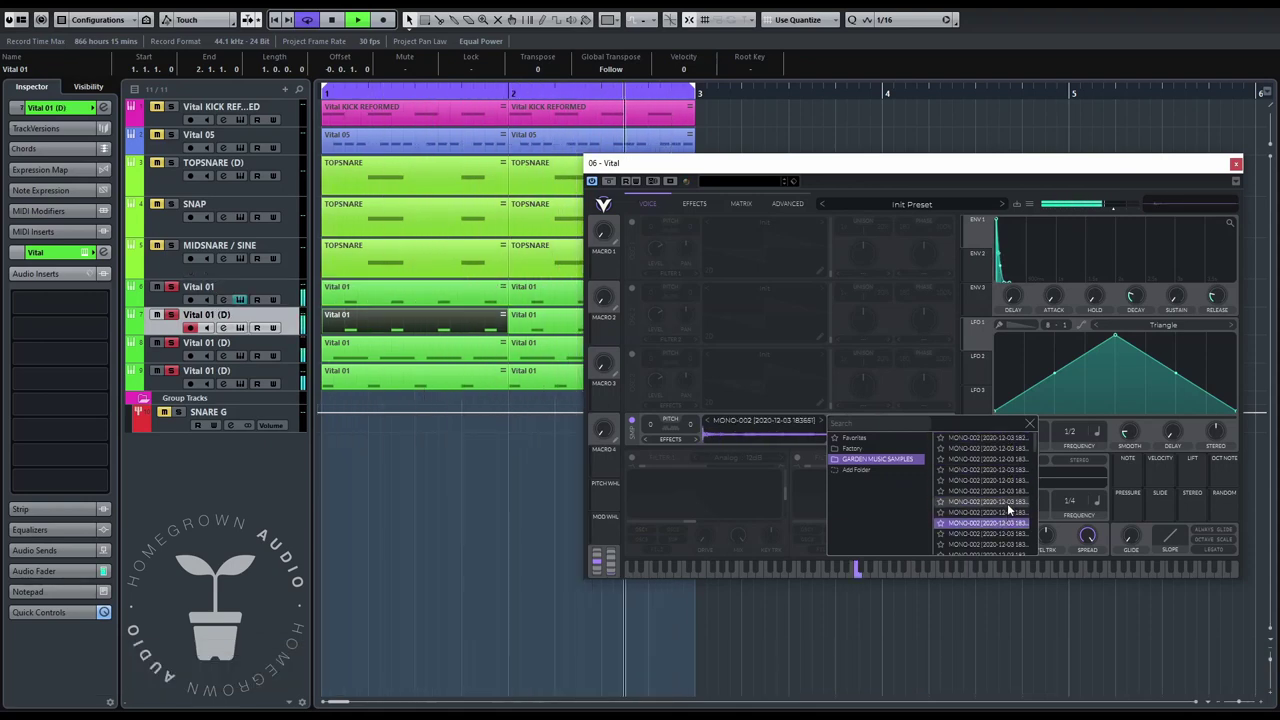
{"action": "key", "text": "Down"}
{"action": "key", "text": "Up"}
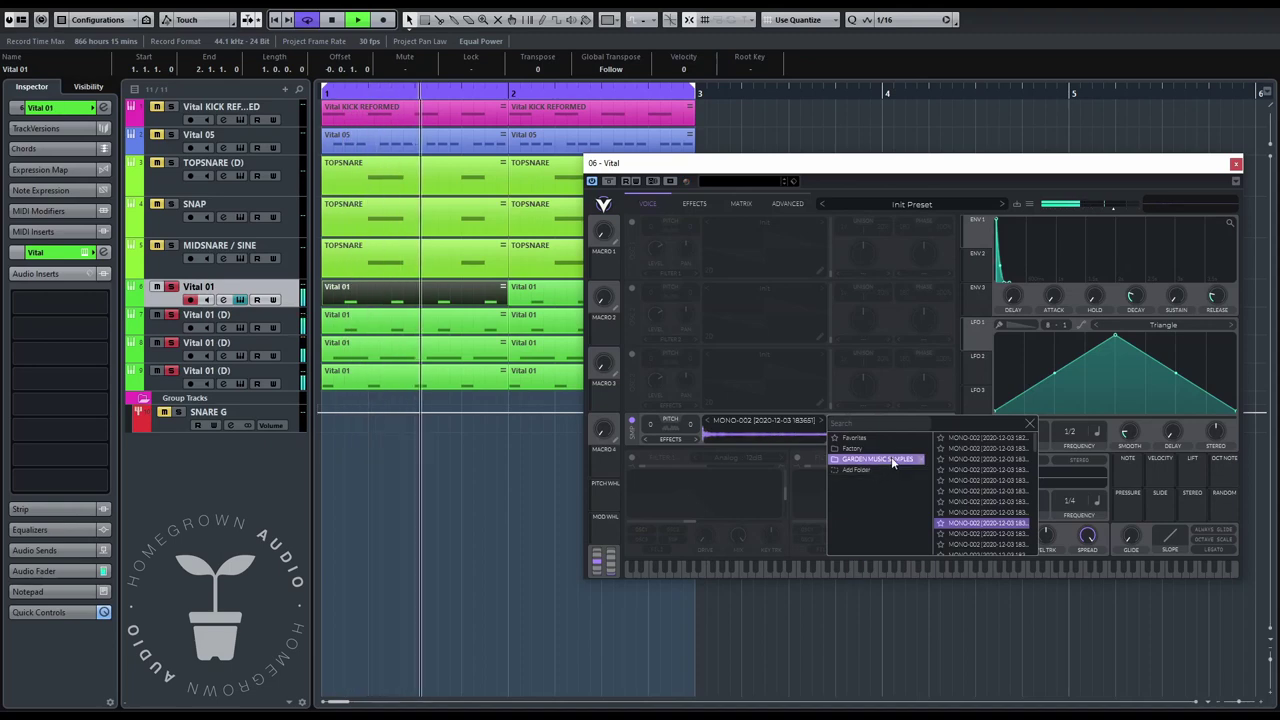
{"action": "left_click", "coordinate": [822, 427]}
{"action": "left_click", "coordinate": [822, 422]}
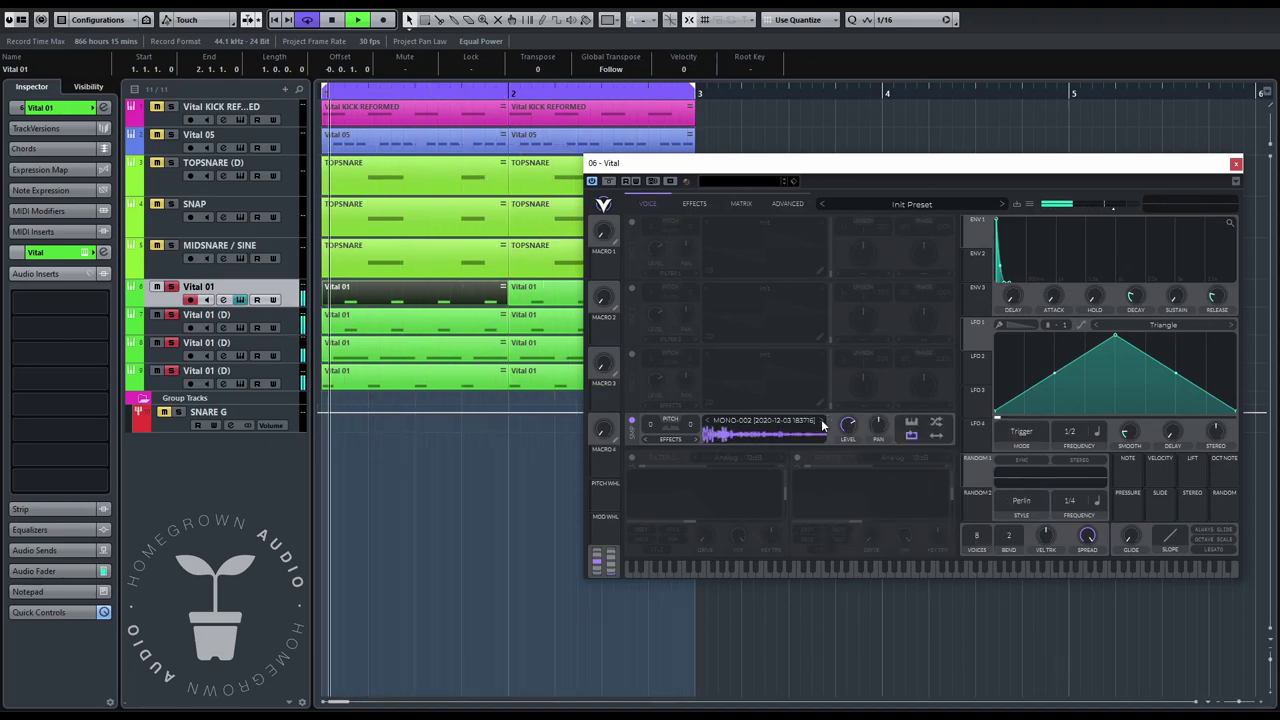
{"action": "left_click", "coordinate": [822, 422]}
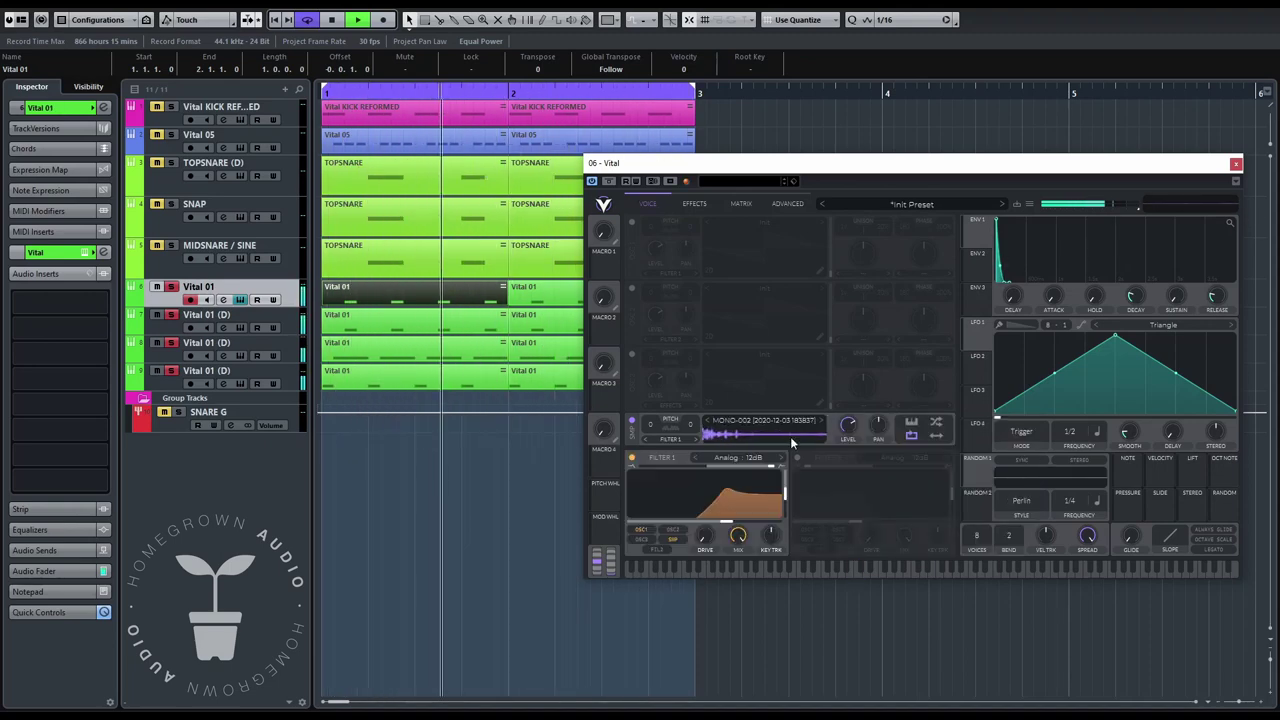
{"action": "left_click_drag", "start_coordinate": [727, 522], "coordinate": [739, 529]}
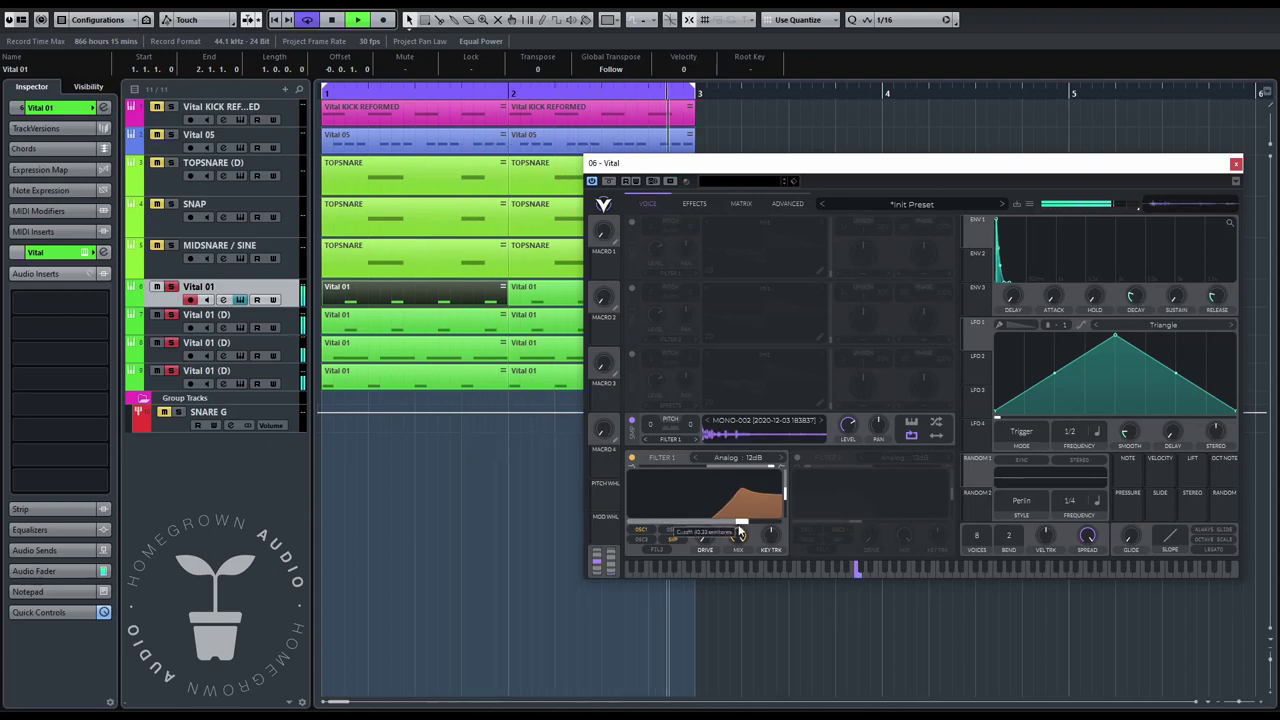
- Compare the hi-hats with fewer solos active, leave only the original Vital 01 track soloed, and open its channel settings
{"action": "left_click", "coordinate": [170, 289]}
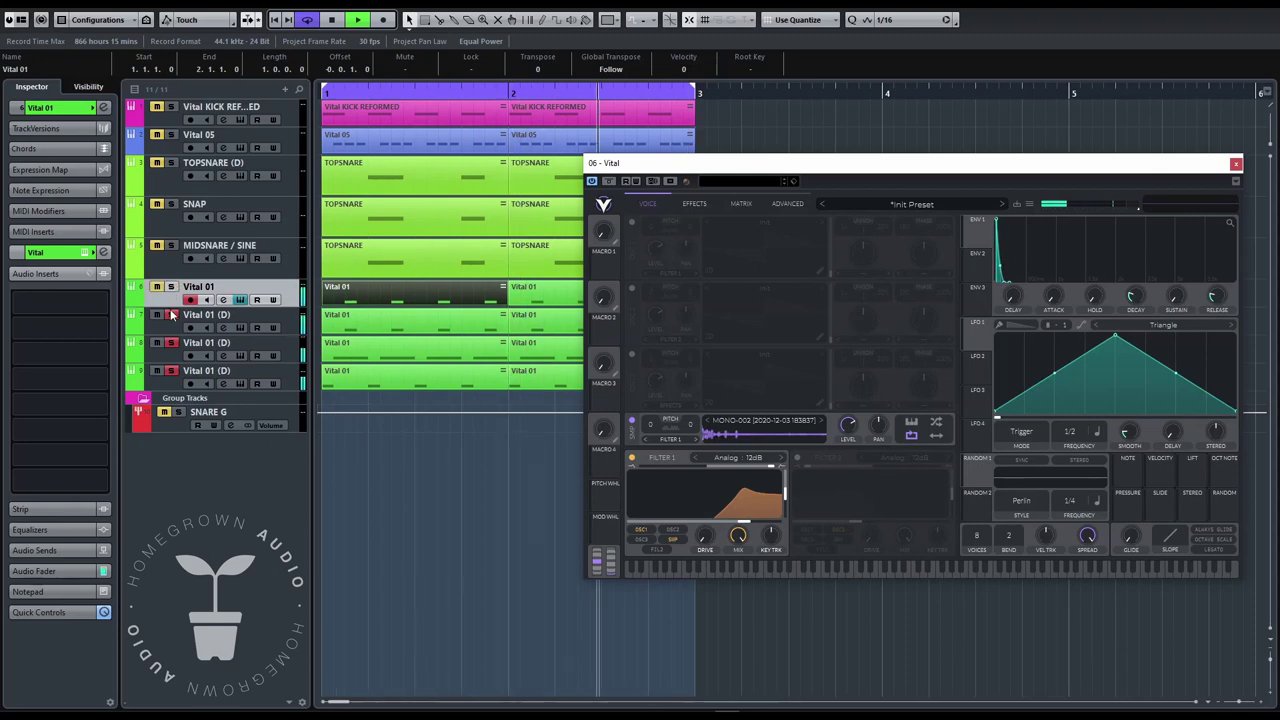
{"action": "left_click", "coordinate": [173, 343]}
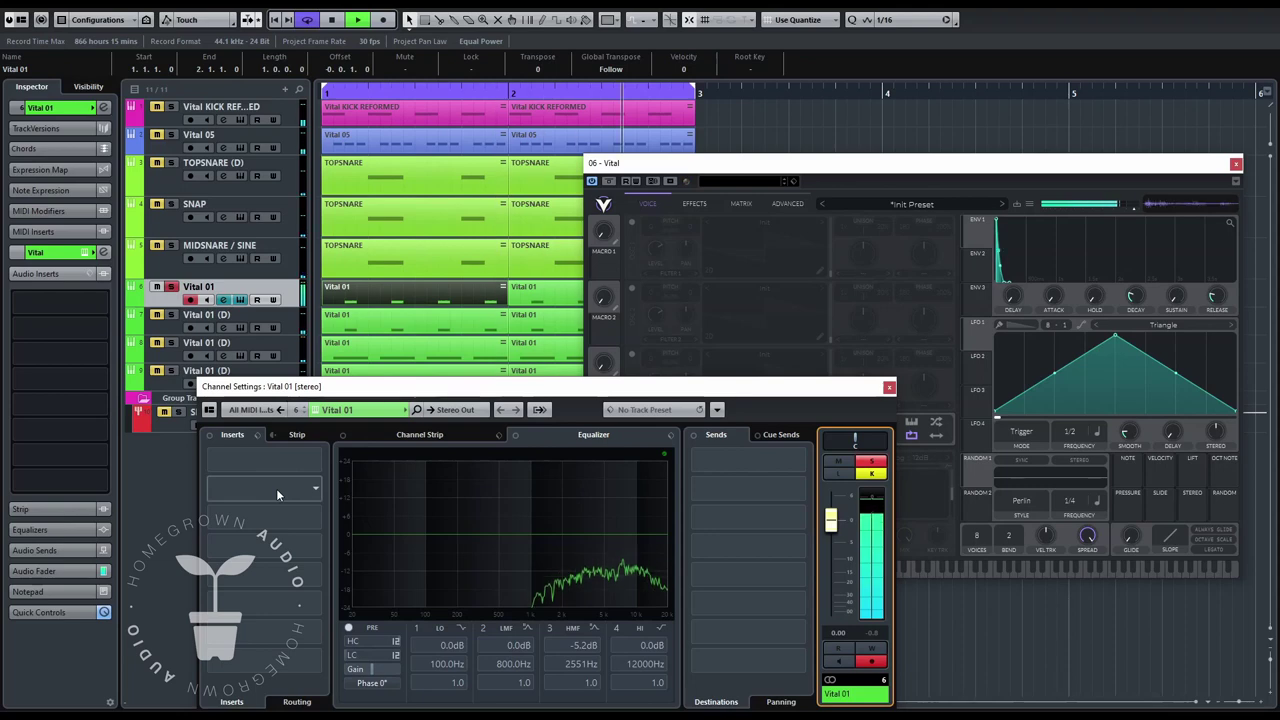
{"action": "left_click", "coordinate": [1015, 318]}
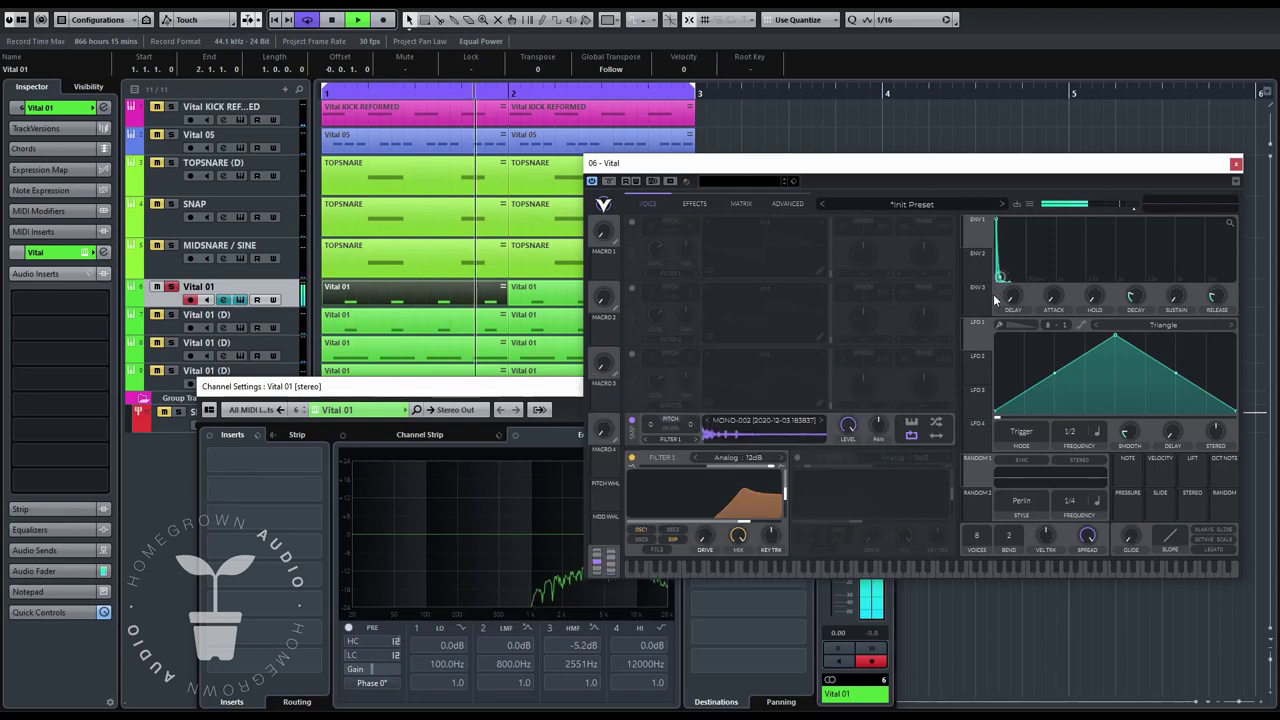
- Insert the aardvarkkPhaser plug-in on the Vital 01 channel and place its window clear of Vital
{"action": "left_click", "coordinate": [277, 488]}
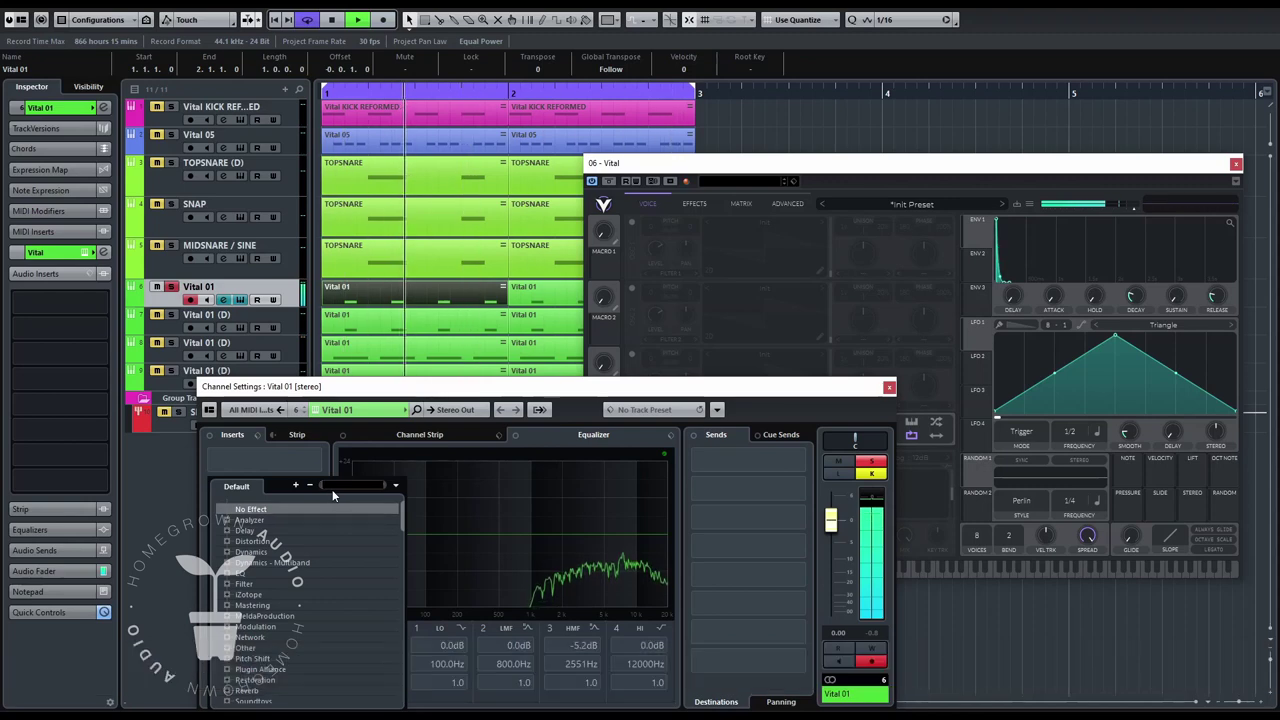
{"action": "type", "text": "aard"}
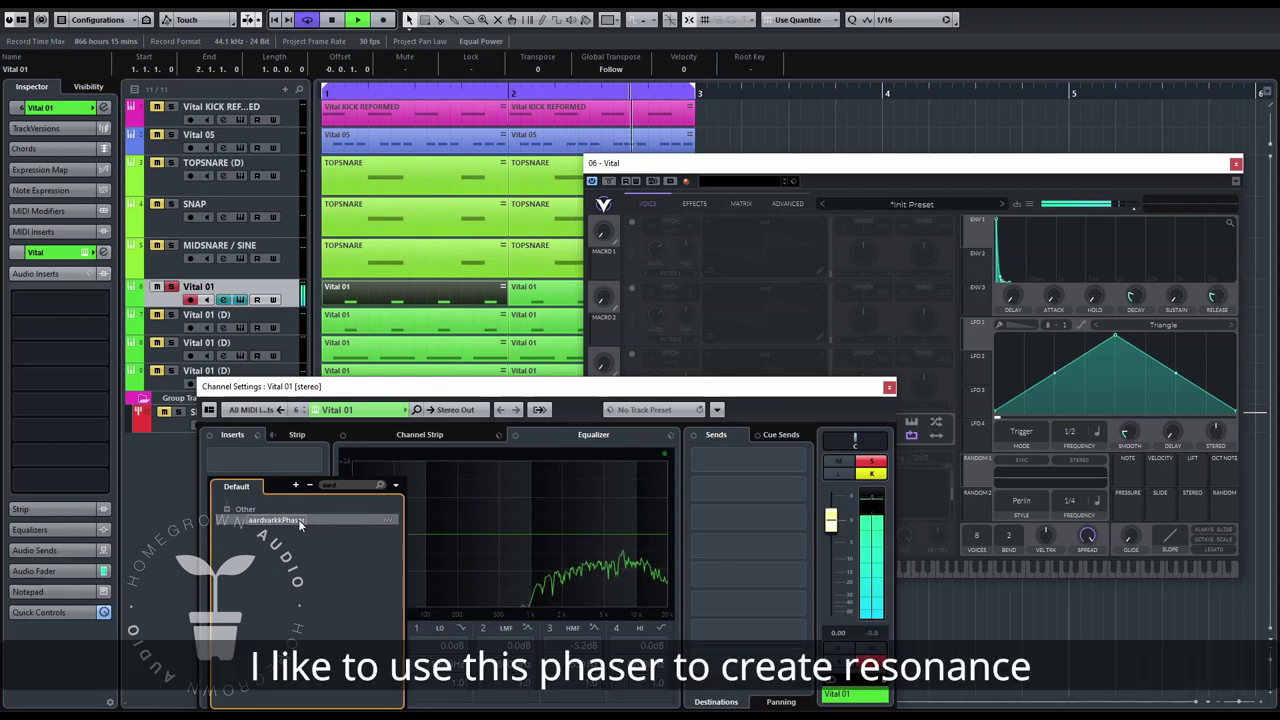
{"action": "left_click", "coordinate": [298, 519]}
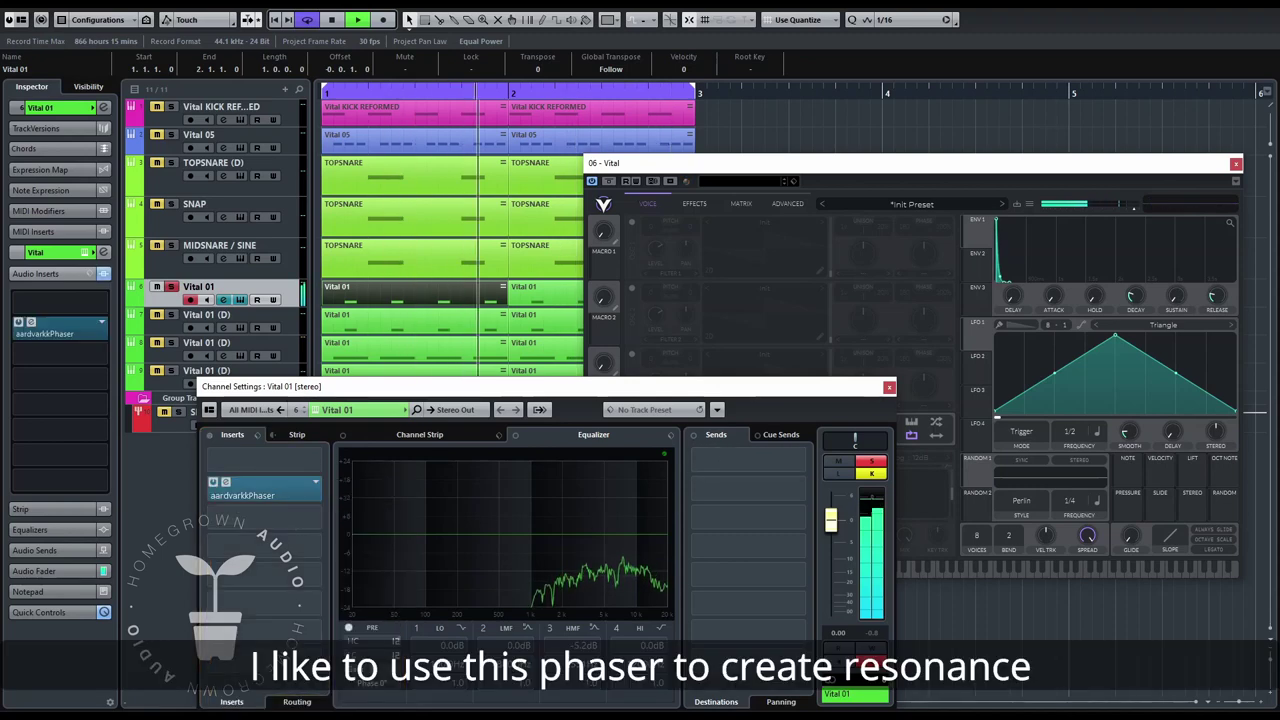
{"action": "left_click_drag", "start_coordinate": [731, 298], "coordinate": [228, 243]}
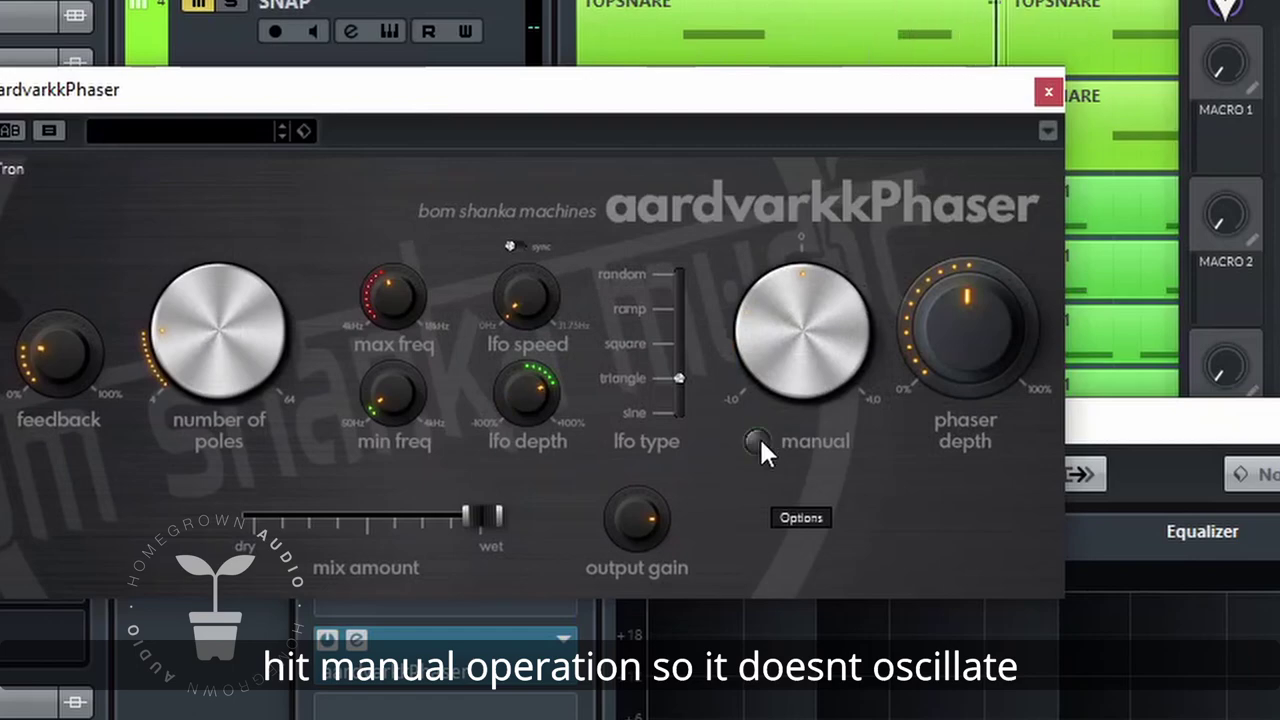
- Switch the aardvarkkPhaser to manual operation and tune its manual position and number of poles for resonance
{"action": "left_click", "coordinate": [757, 442]}
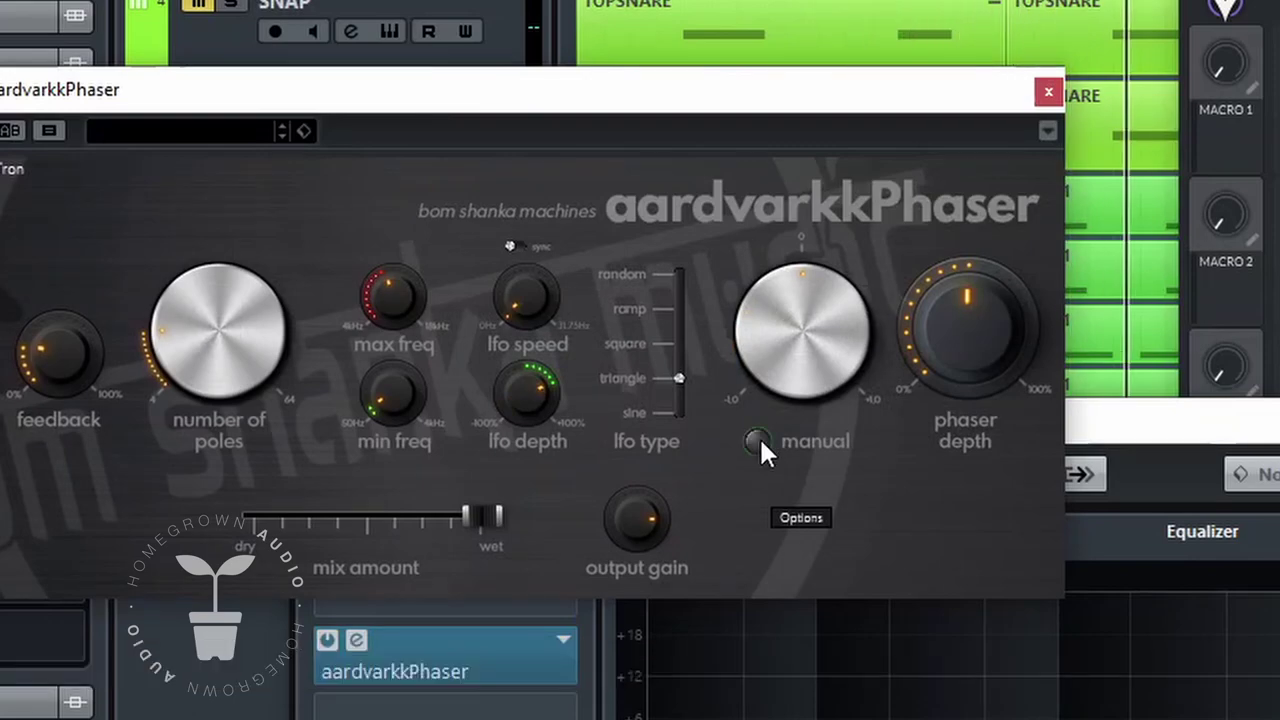
{"action": "mouse_move", "coordinate": [838, 378]}
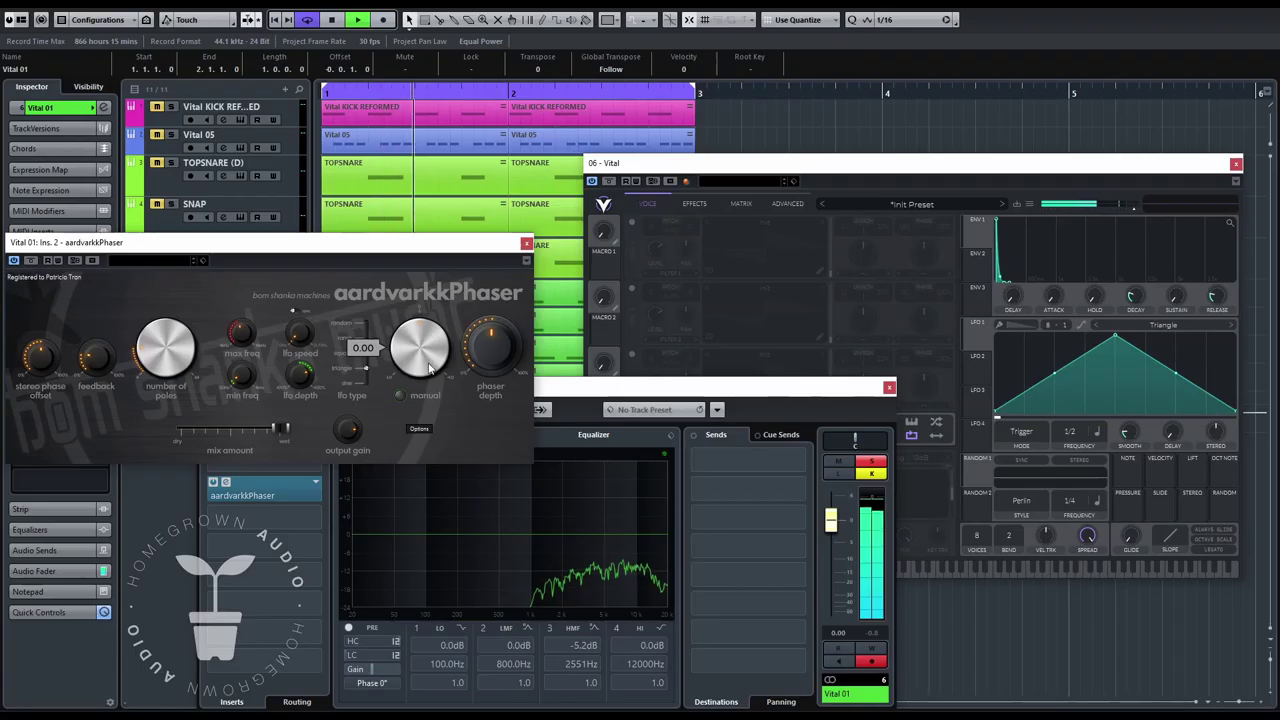
{"action": "left_click_drag", "start_coordinate": [188, 368], "coordinate": [192, 282]}
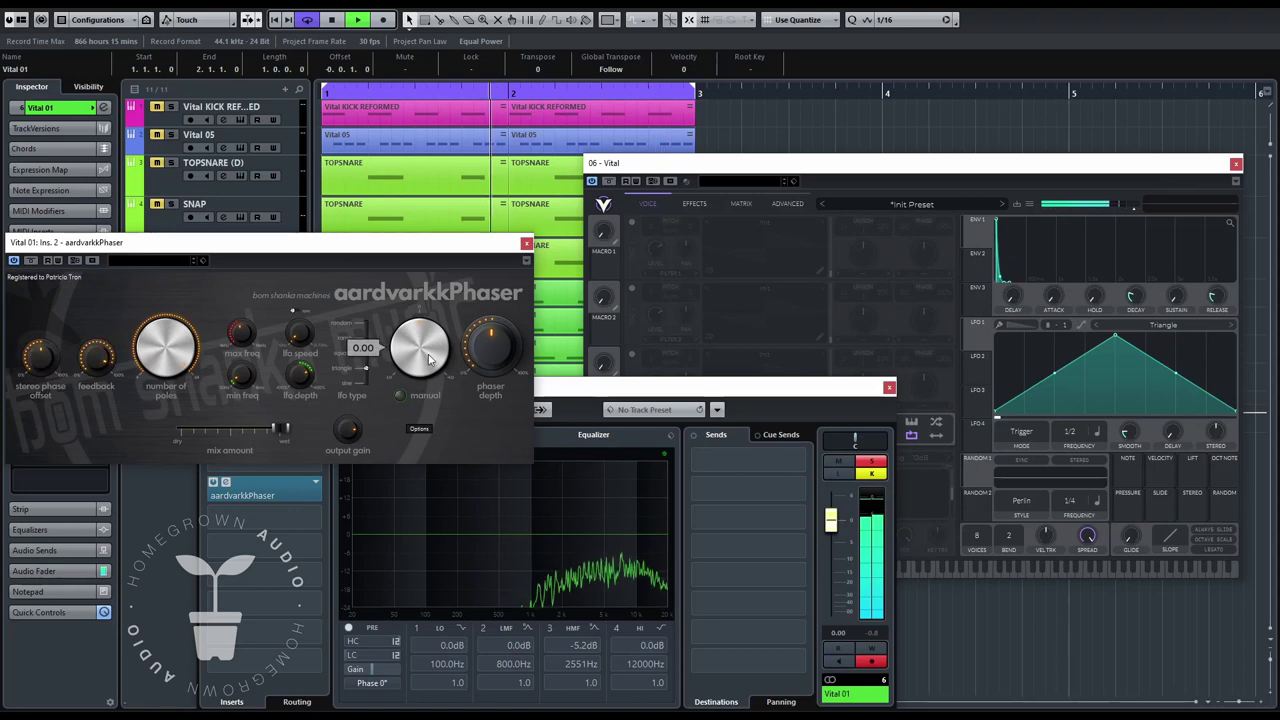
{"action": "mouse_move", "coordinate": [430, 360]}
{"action": "left_mouse_down"}
{"action": "mouse_move", "coordinate": [421, 394]}
{"action": "mouse_move", "coordinate": [440, 267]}
{"action": "mouse_move", "coordinate": [418, 401]}
{"action": "mouse_move", "coordinate": [427, 376]}
{"action": "left_mouse_up"}
{"action": "left_click_drag", "start_coordinate": [314, 245], "coordinate": [883, 489]}
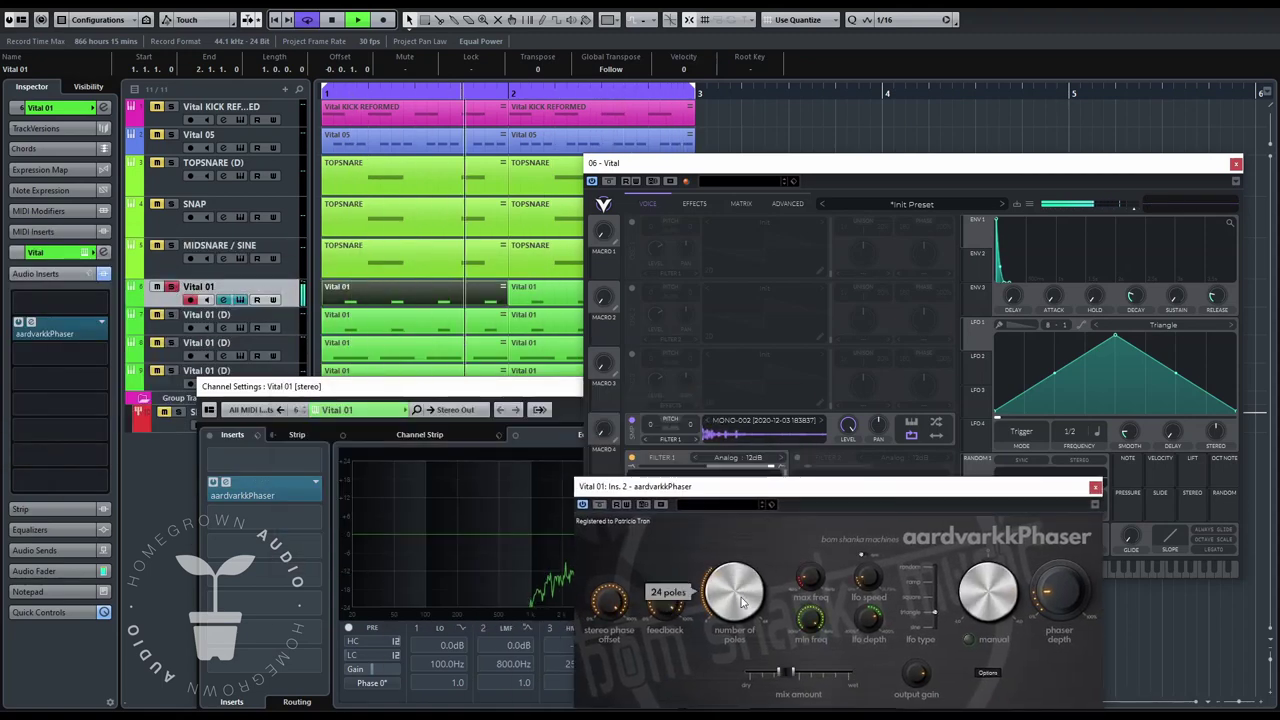
{"action": "left_click_drag", "start_coordinate": [746, 592], "coordinate": [748, 606]}
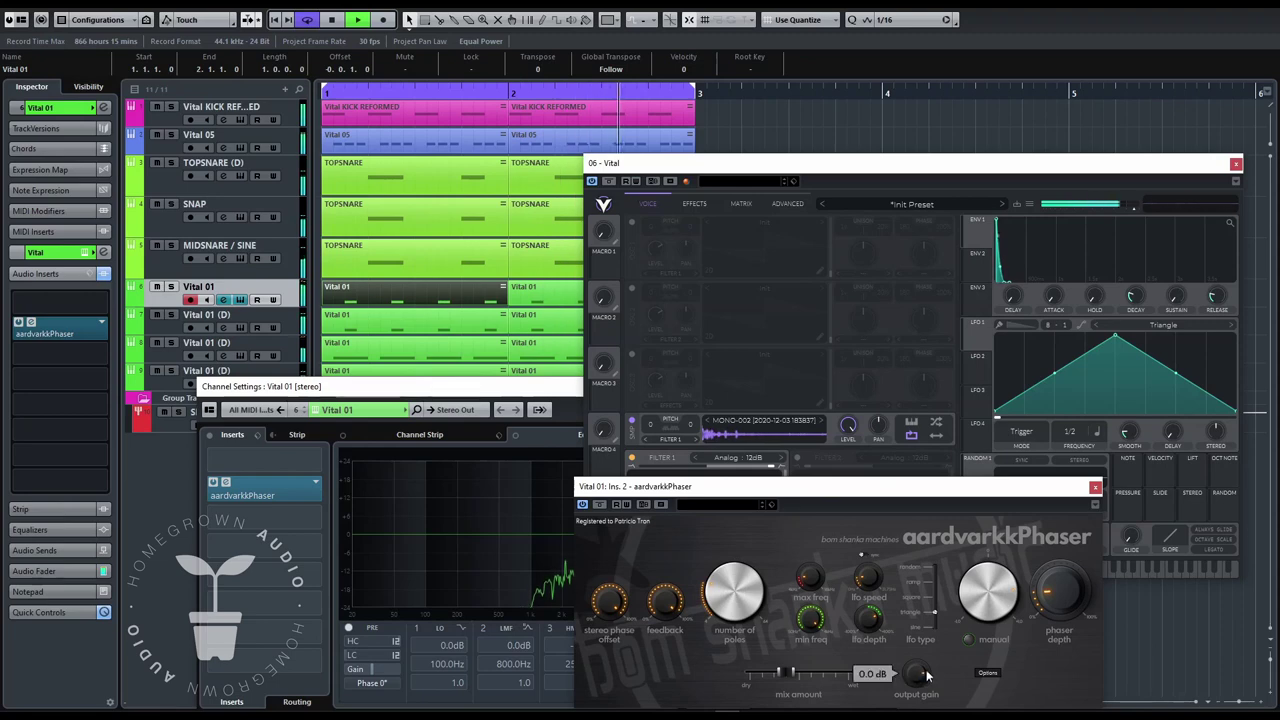
- Fine-tune the phaser depth against the full drum mix and close the Vital, phaser and channel settings windows
{"action": "scroll", "coordinate": [1070, 618], "scroll_direction": "down", "scroll_amount": 2}
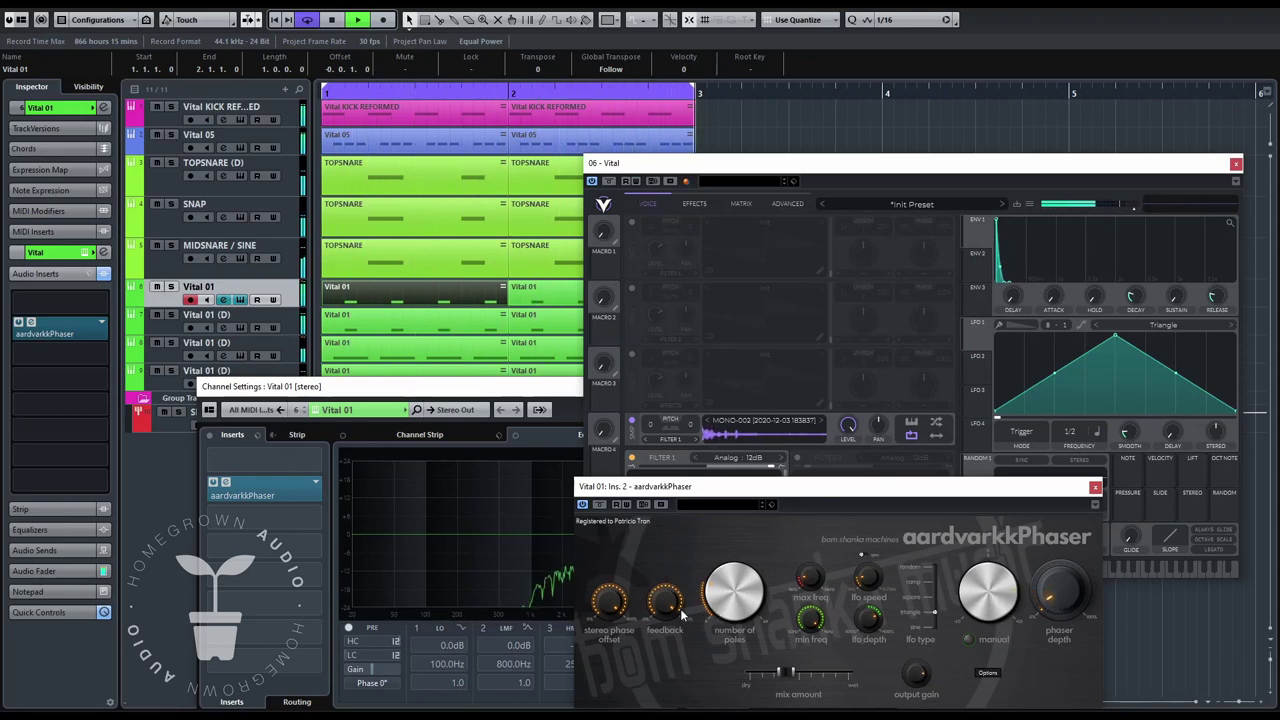
{"action": "mouse_move", "coordinate": [676, 613]}
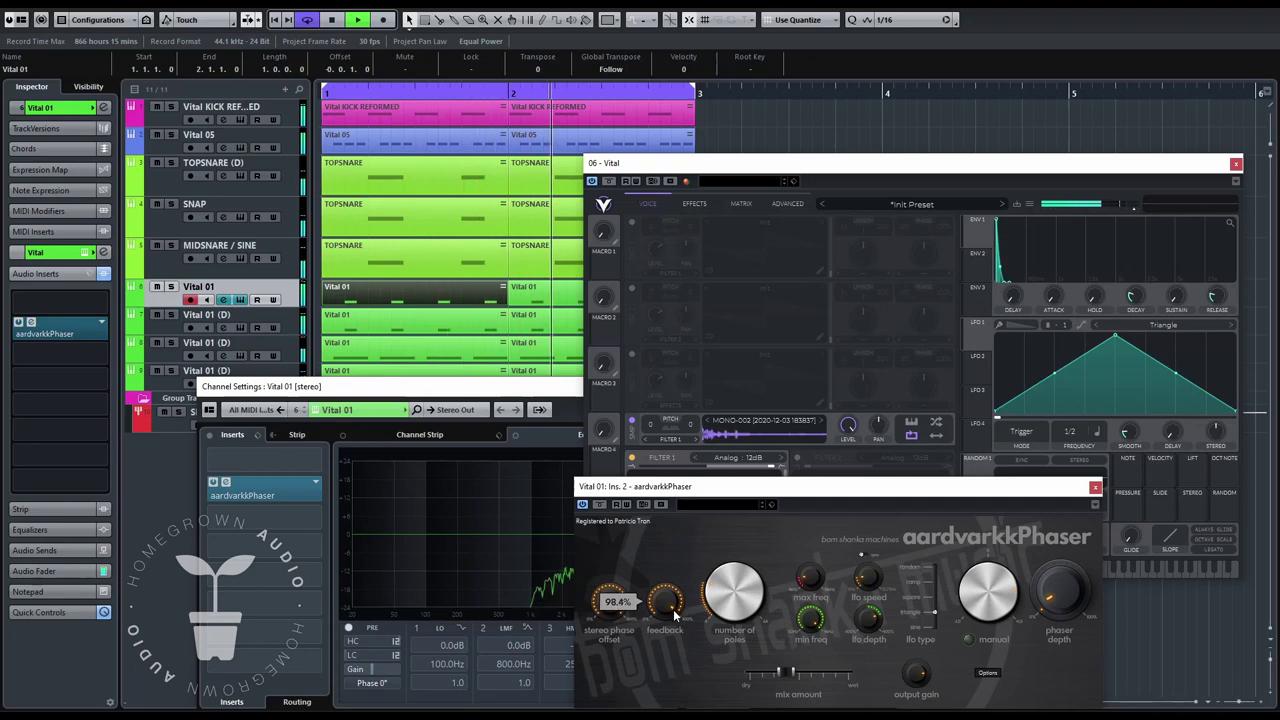
{"action": "mouse_move", "coordinate": [1051, 592]}
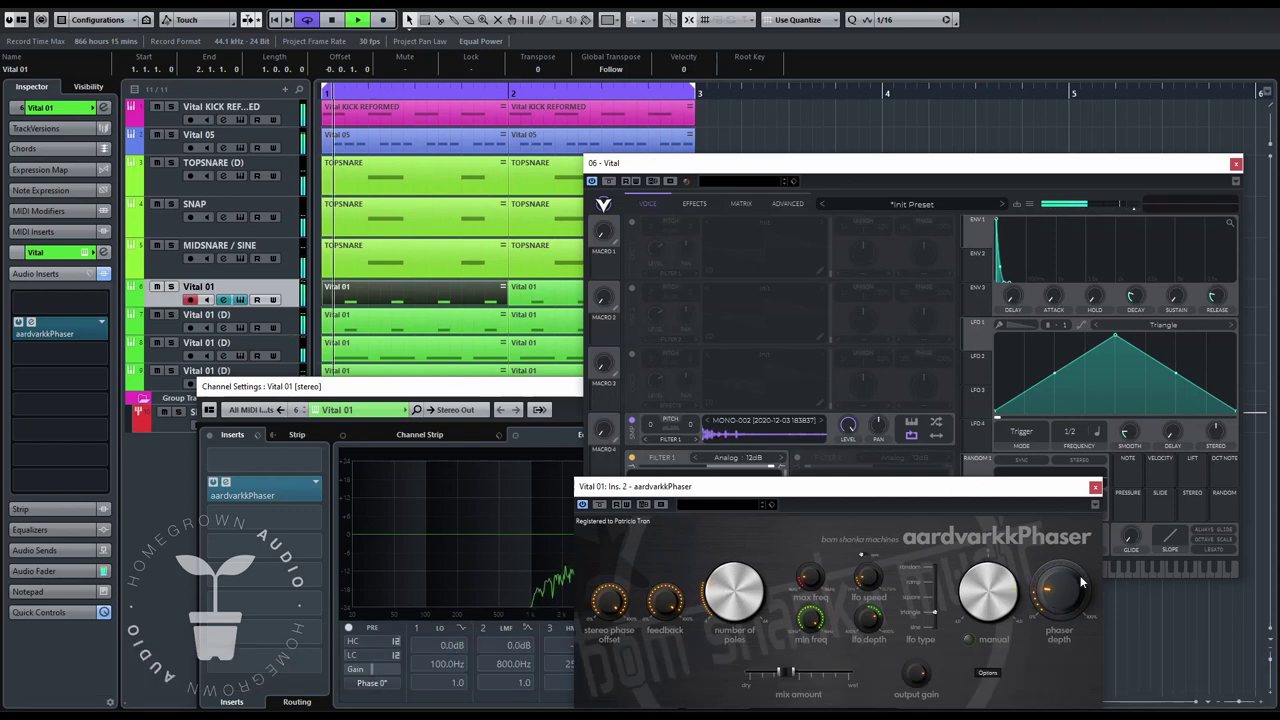
{"action": "left_click", "coordinate": [1235, 165]}
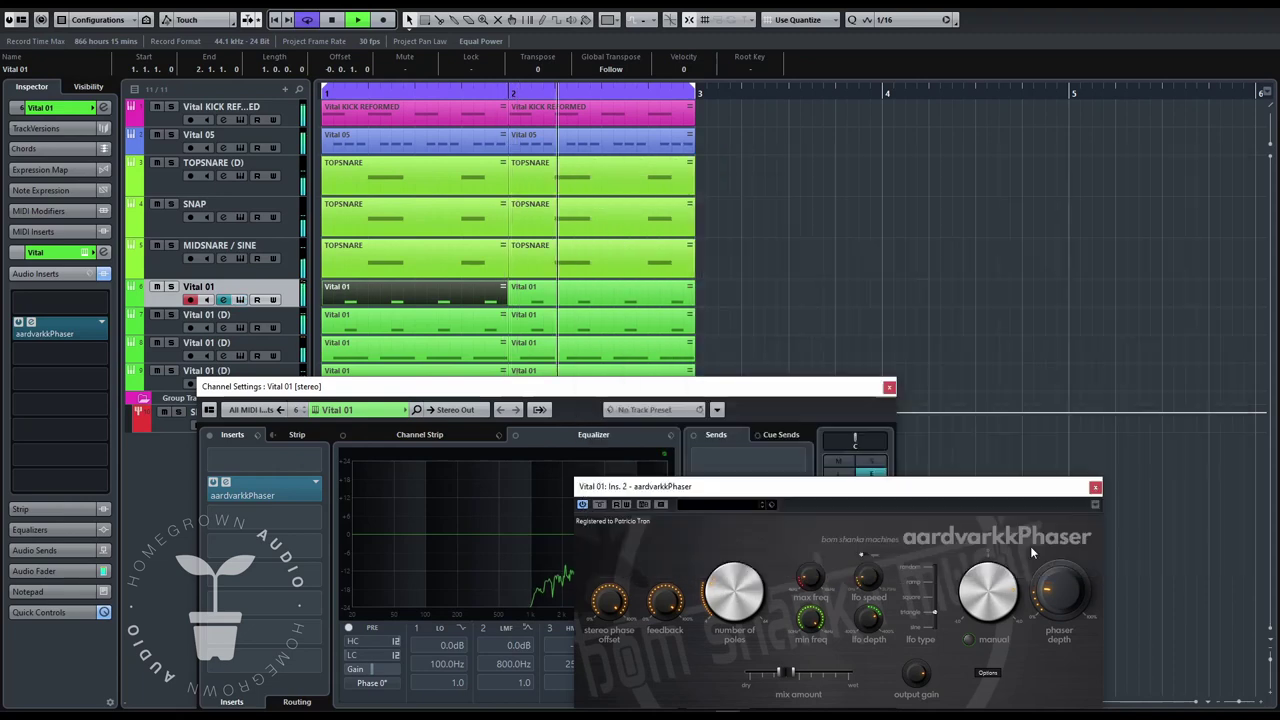
{"action": "left_click", "coordinate": [1094, 486]}
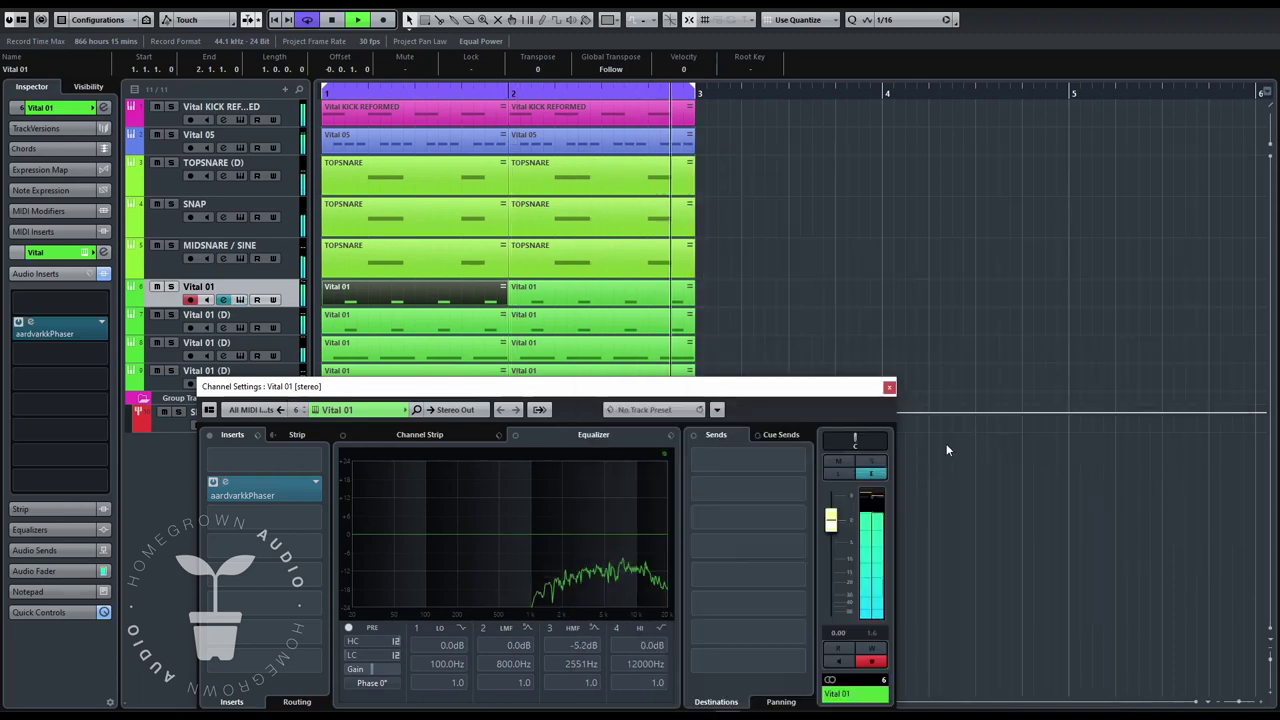
{"action": "left_click", "coordinate": [889, 387]}
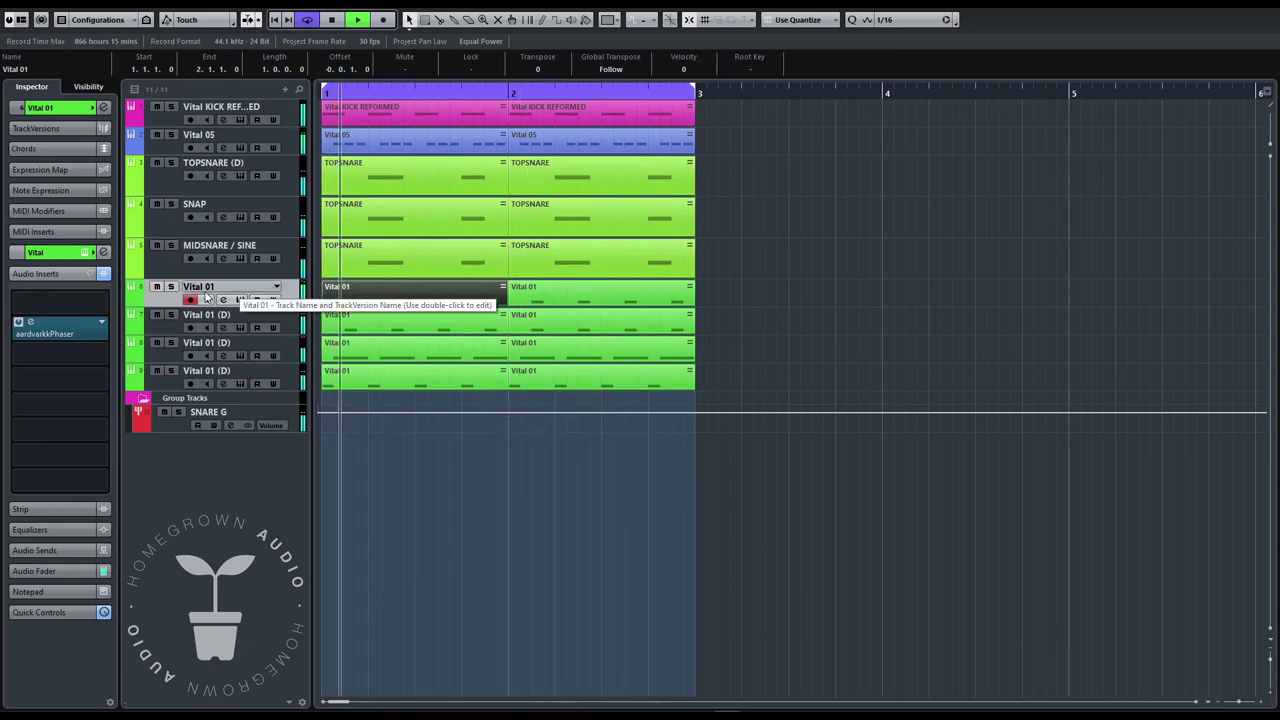
- Stop playback and add one Vital instrument track below the hi-hat tracks, with its window clear of the track list
{"action": "key", "text": "space"}
{"action": "right_click", "coordinate": [298, 373]}
{"action": "mouse_move", "coordinate": [340, 374]}
{"action": "left_click", "coordinate": [570, 392]}
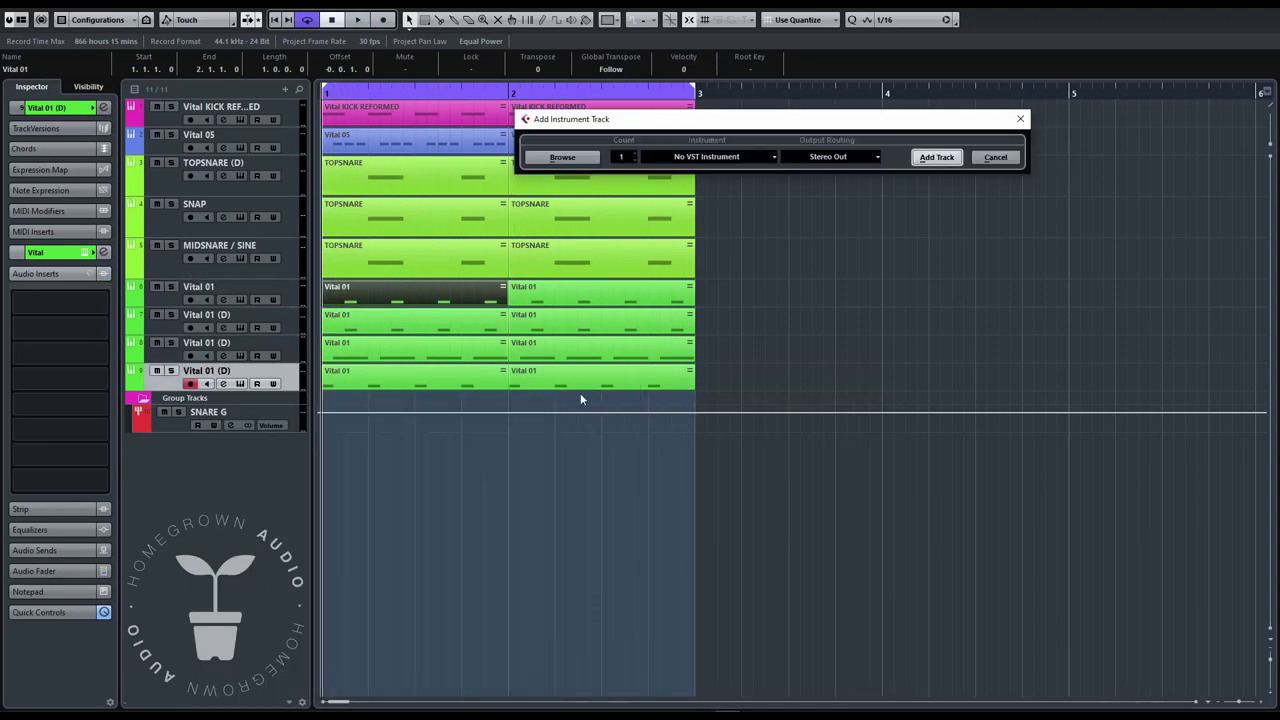
{"action": "left_click", "coordinate": [937, 157]}
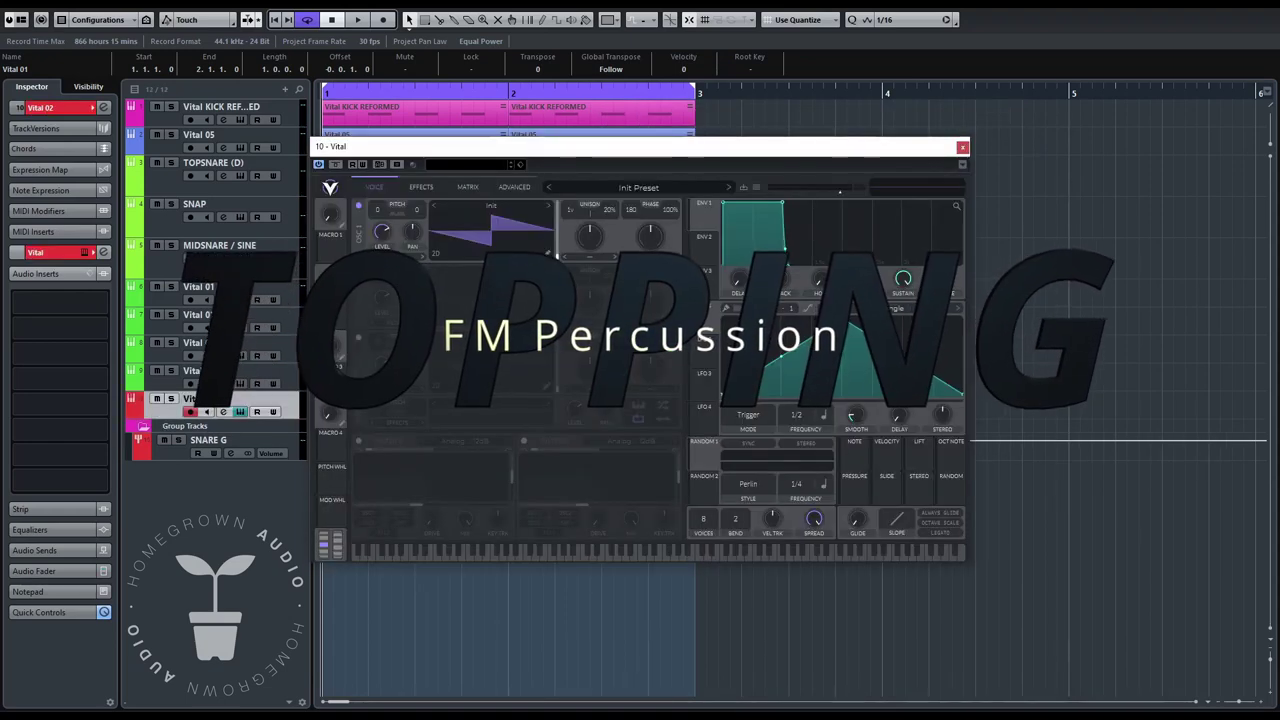
{"action": "left_click_drag", "start_coordinate": [784, 145], "coordinate": [1060, 118]}
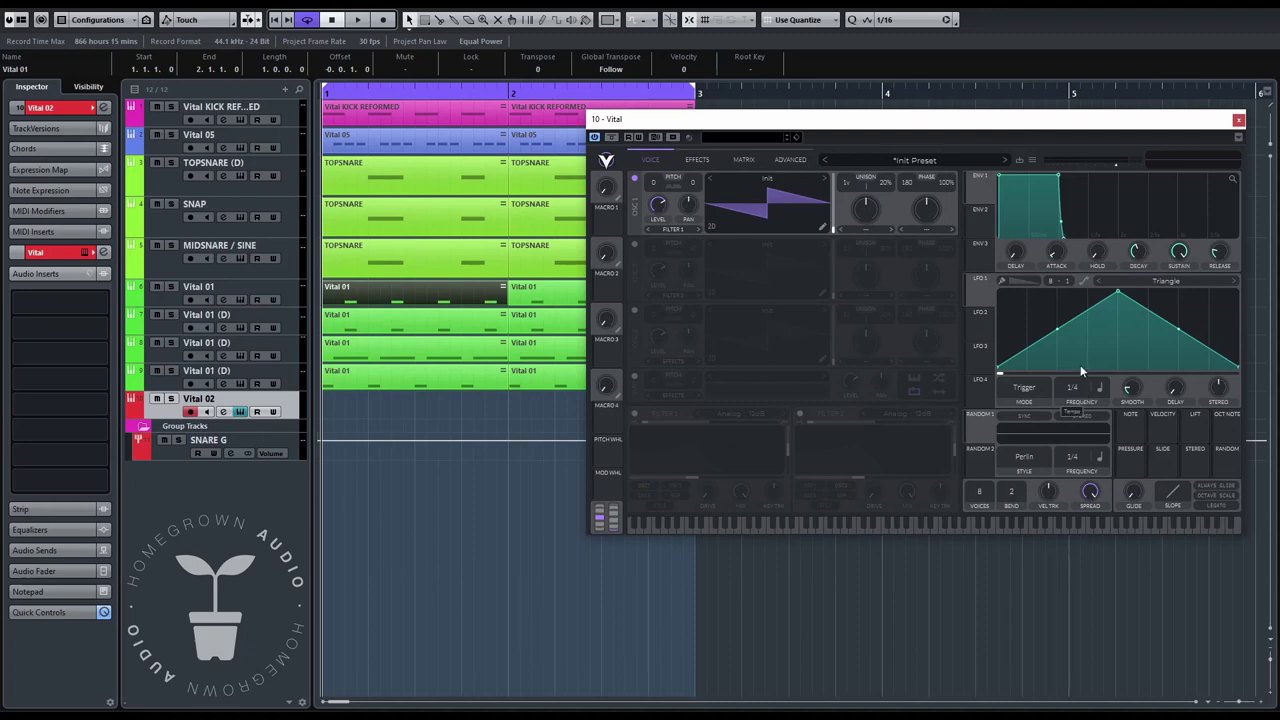
- Shape LFO 1 into a falling ramp synced at 1/16 and assign it to modulate oscillator 1's level
{"action": "left_click_drag", "start_coordinate": [1081, 372], "coordinate": [1091, 334]}
{"action": "left_click_drag", "start_coordinate": [1117, 293], "coordinate": [923, 257]}
{"action": "left_click_drag", "start_coordinate": [980, 305], "coordinate": [729, 240]}
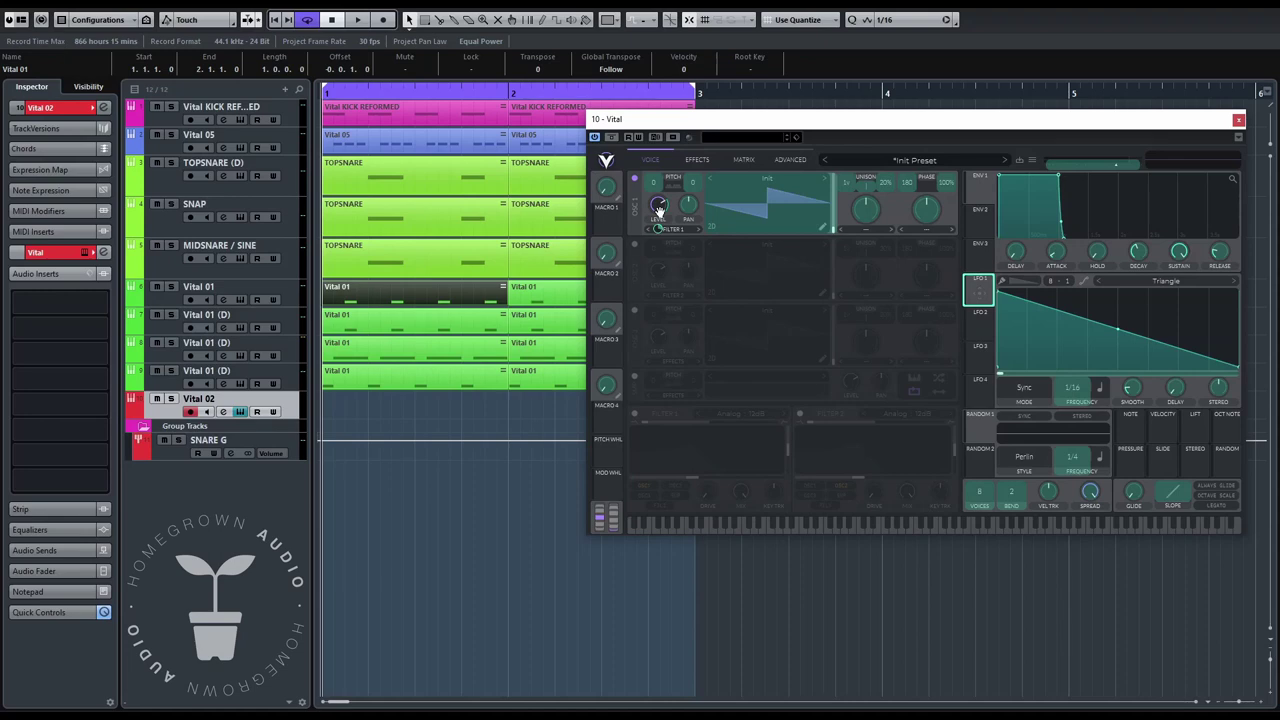
{"action": "left_click_drag", "start_coordinate": [658, 207], "coordinate": [657, 206]}
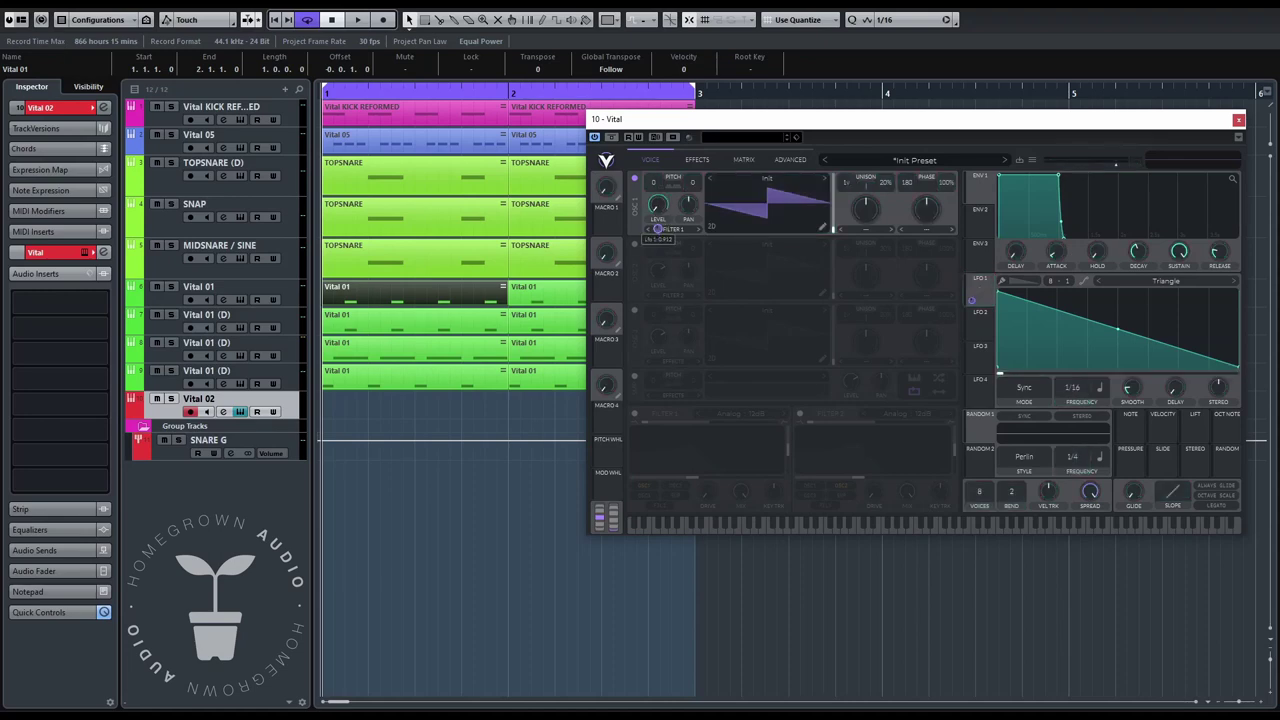
- Set oscillator 1's phase distortion to FM Sample and enable the sampler as its modulation source
{"action": "left_click", "coordinate": [930, 231]}
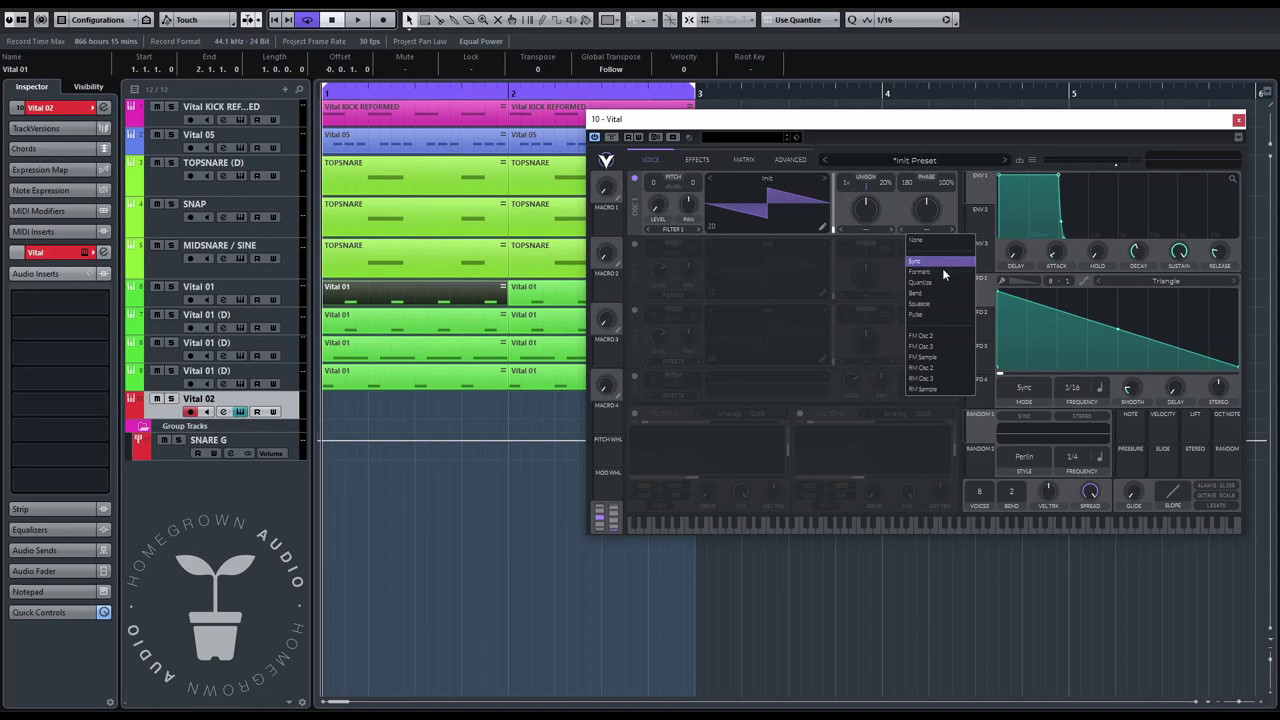
{"action": "left_click", "coordinate": [940, 360]}
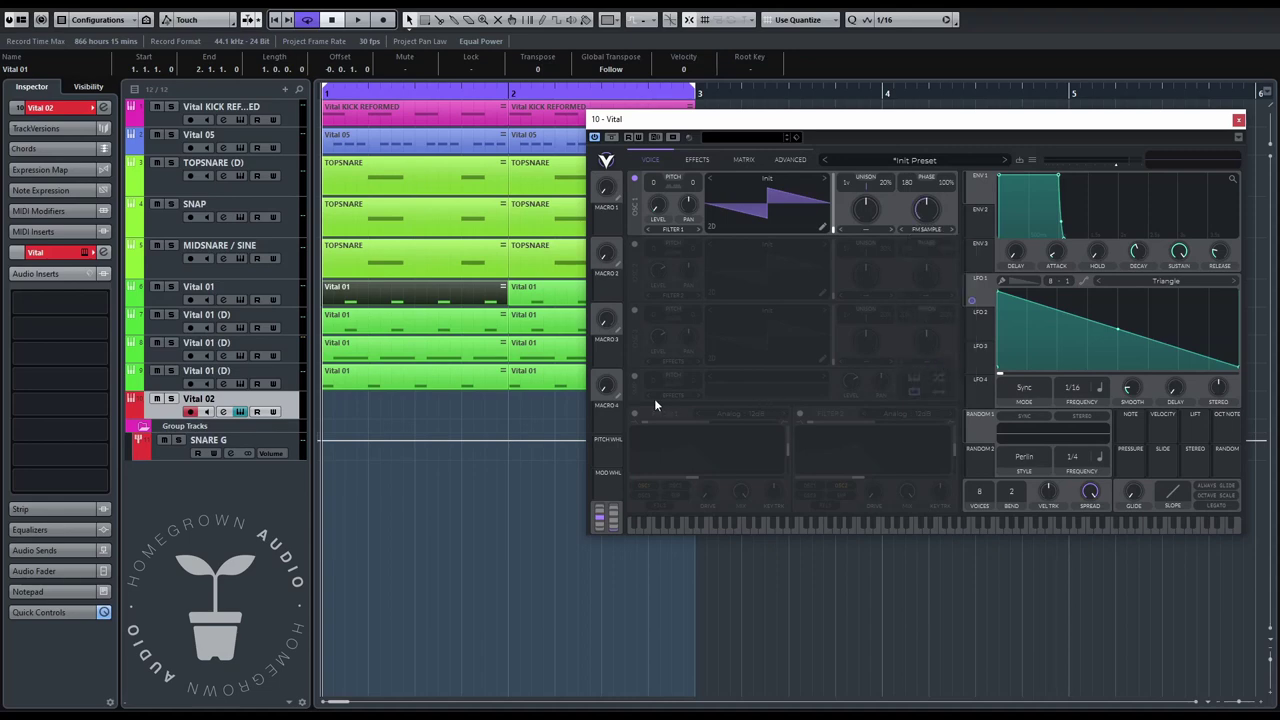
{"action": "left_click", "coordinate": [634, 378]}
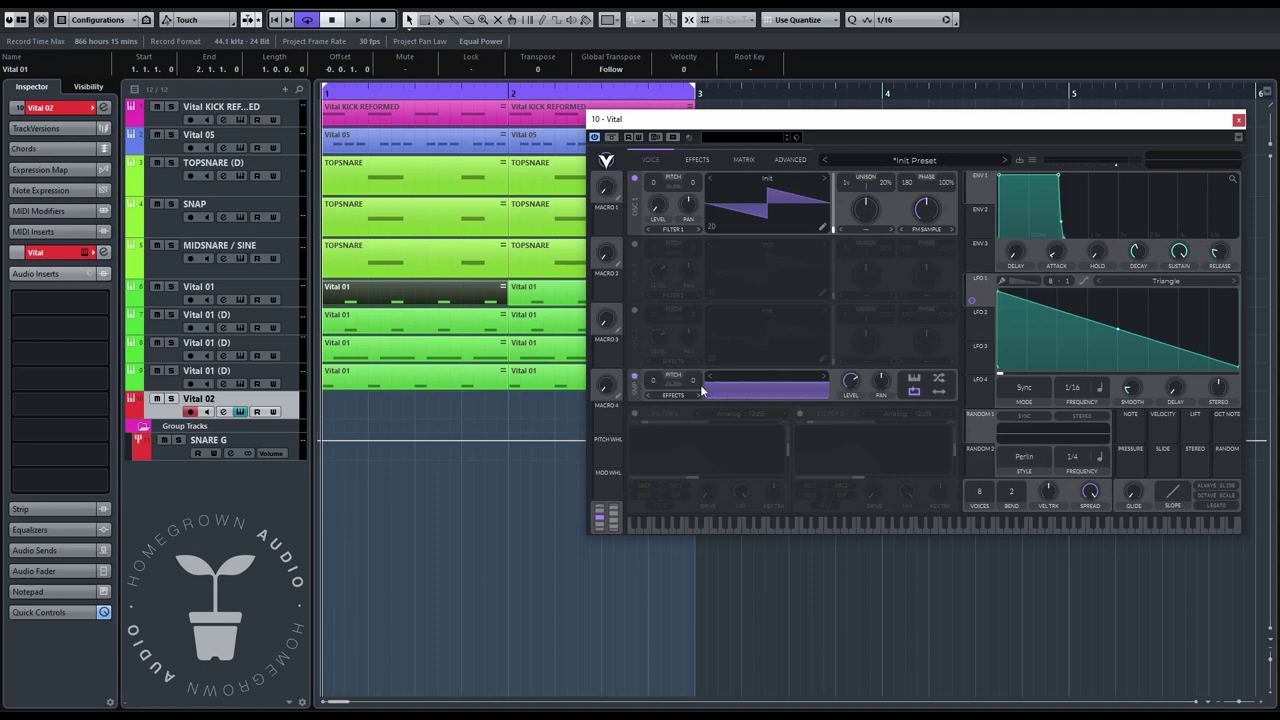
- Enter a one-bar F2 note in the Vital 02 part, duplicate the part to bar 2 and start playback
{"action": "left_click", "coordinate": [138, 421]}
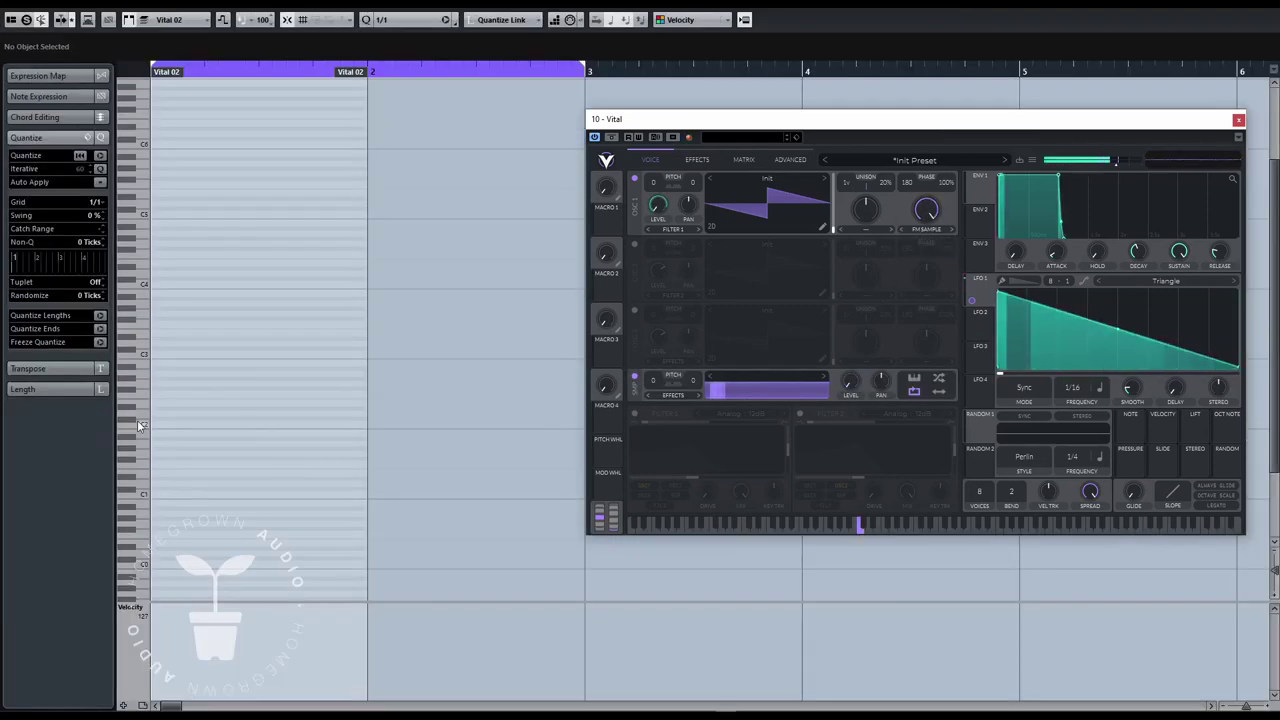
{"action": "left_click", "coordinate": [138, 421]}
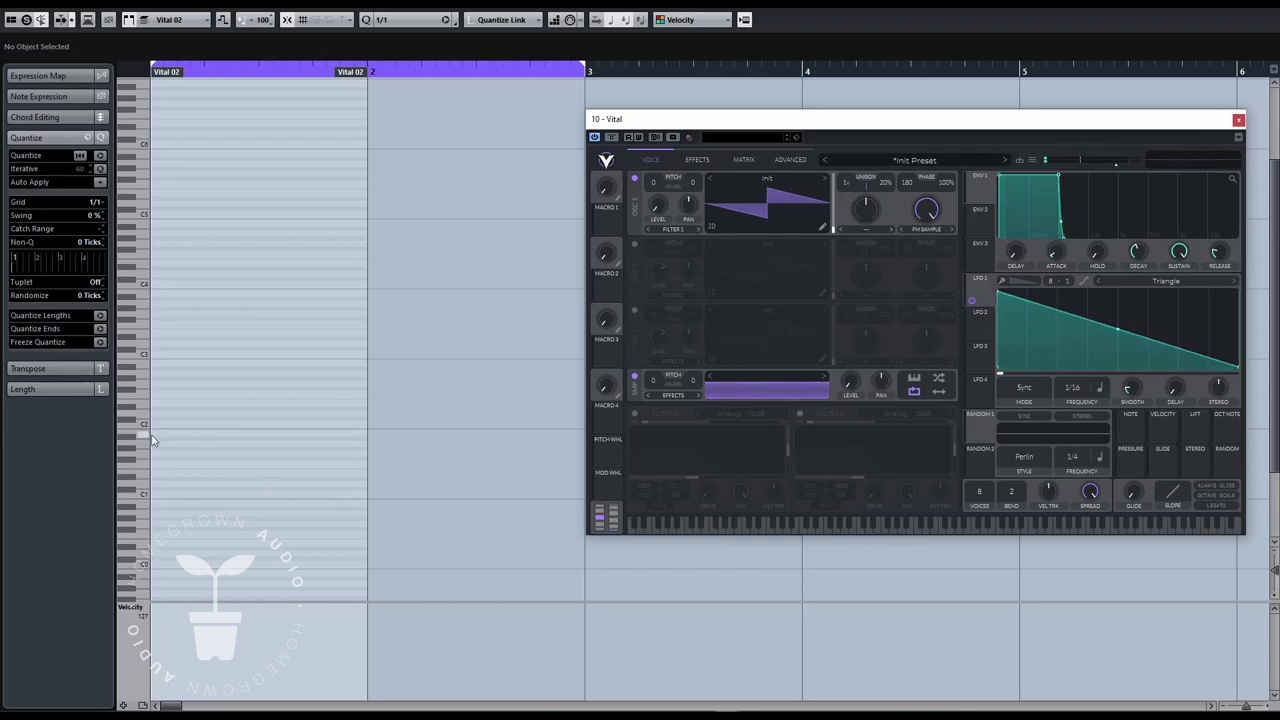
{"action": "left_click_drag", "start_coordinate": [157, 393], "coordinate": [338, 397]}
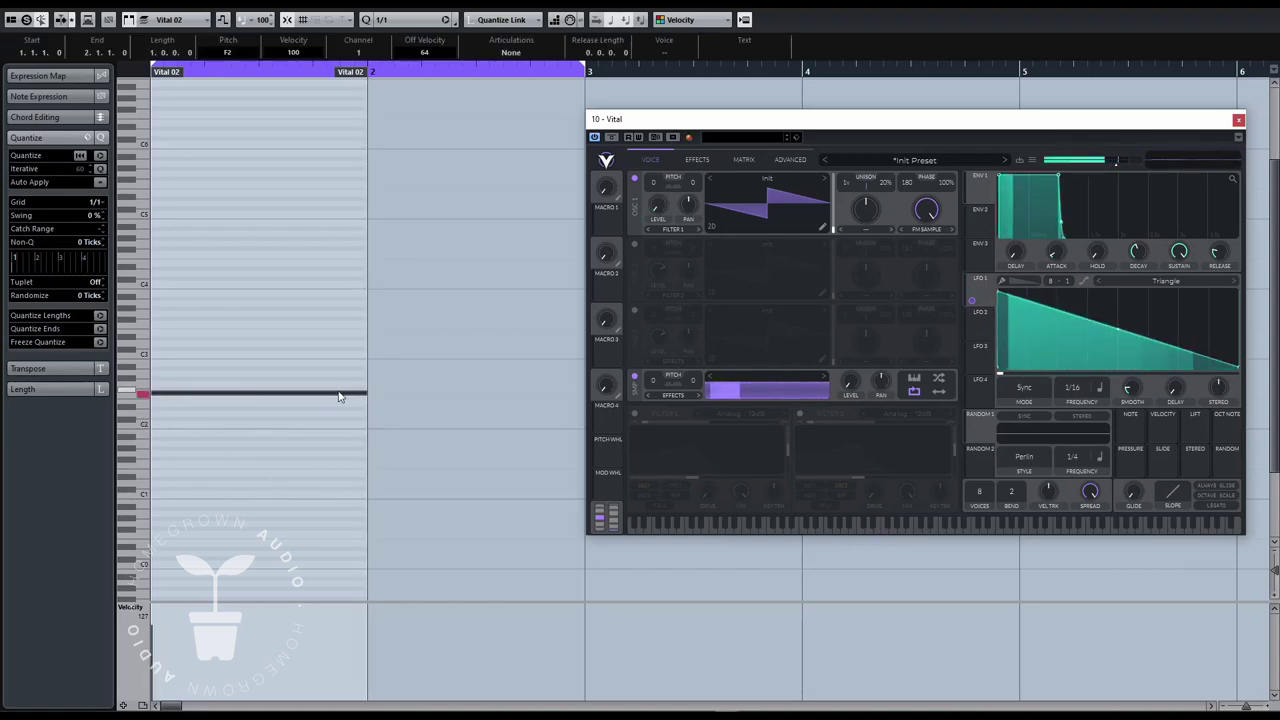
{"action": "key", "text": "Return"}
{"action": "key", "text": "ctrl+d"}
{"action": "key", "text": "space"}
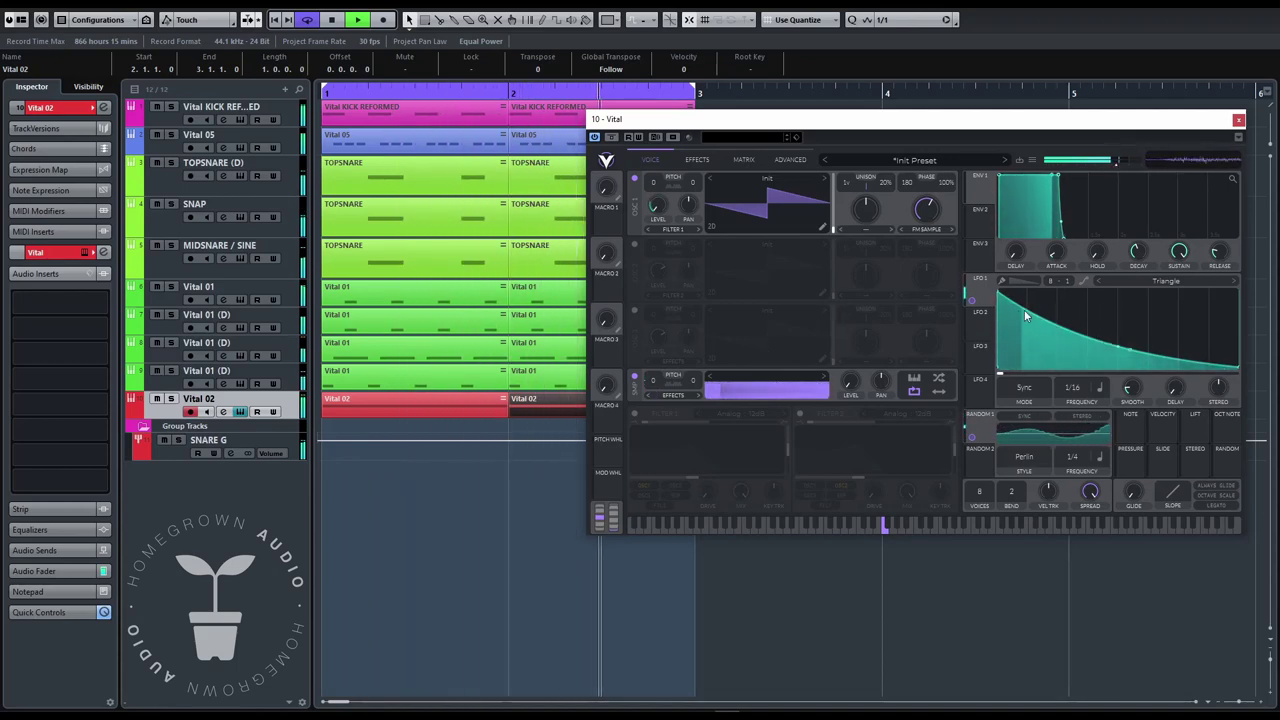
- Steepen the LFO 1 decay curve and disconnect Random 1 from the sample transpose
{"action": "left_click_drag", "start_coordinate": [1024, 309], "coordinate": [1031, 347]}
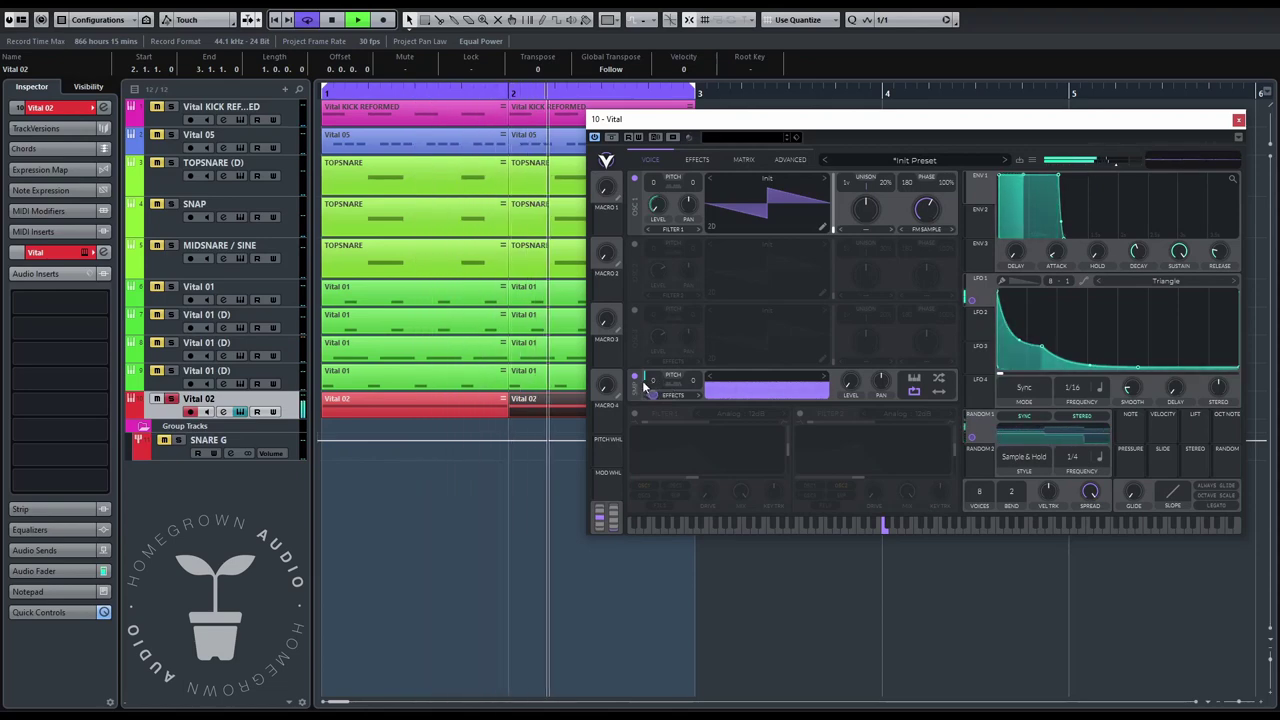
{"action": "right_click", "coordinate": [970, 438]}
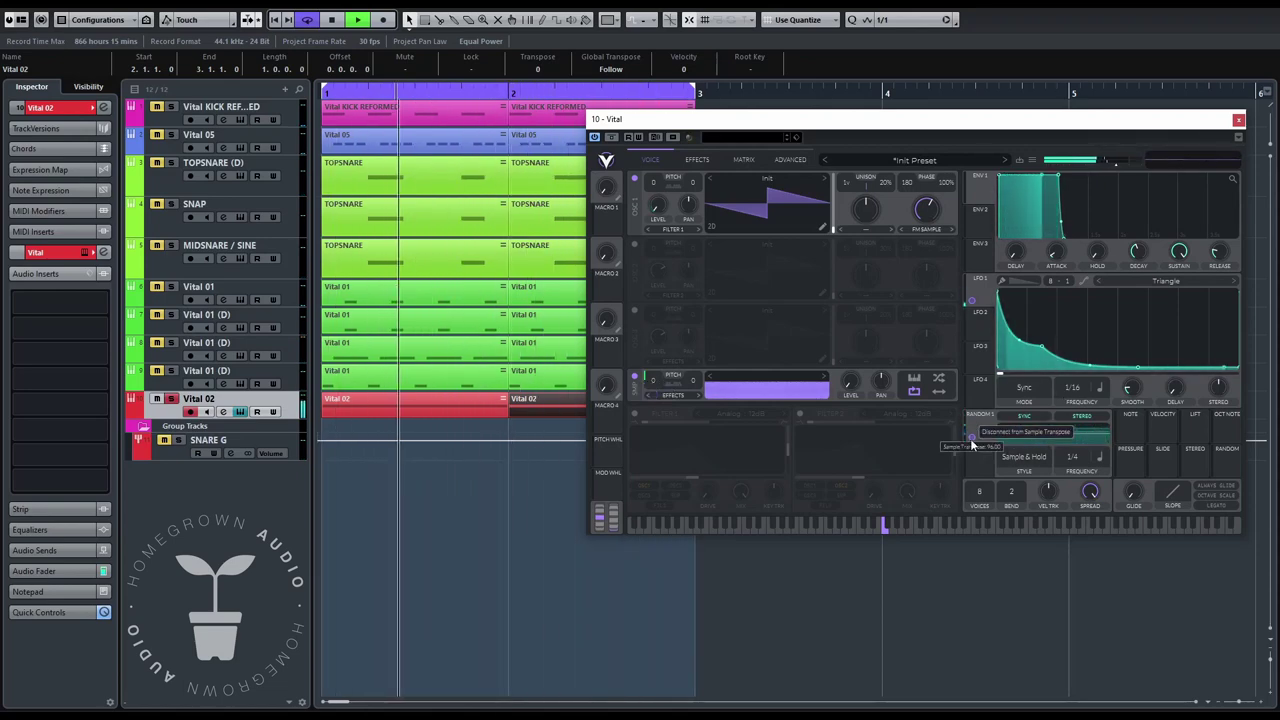
{"action": "left_click", "coordinate": [1025, 431]}
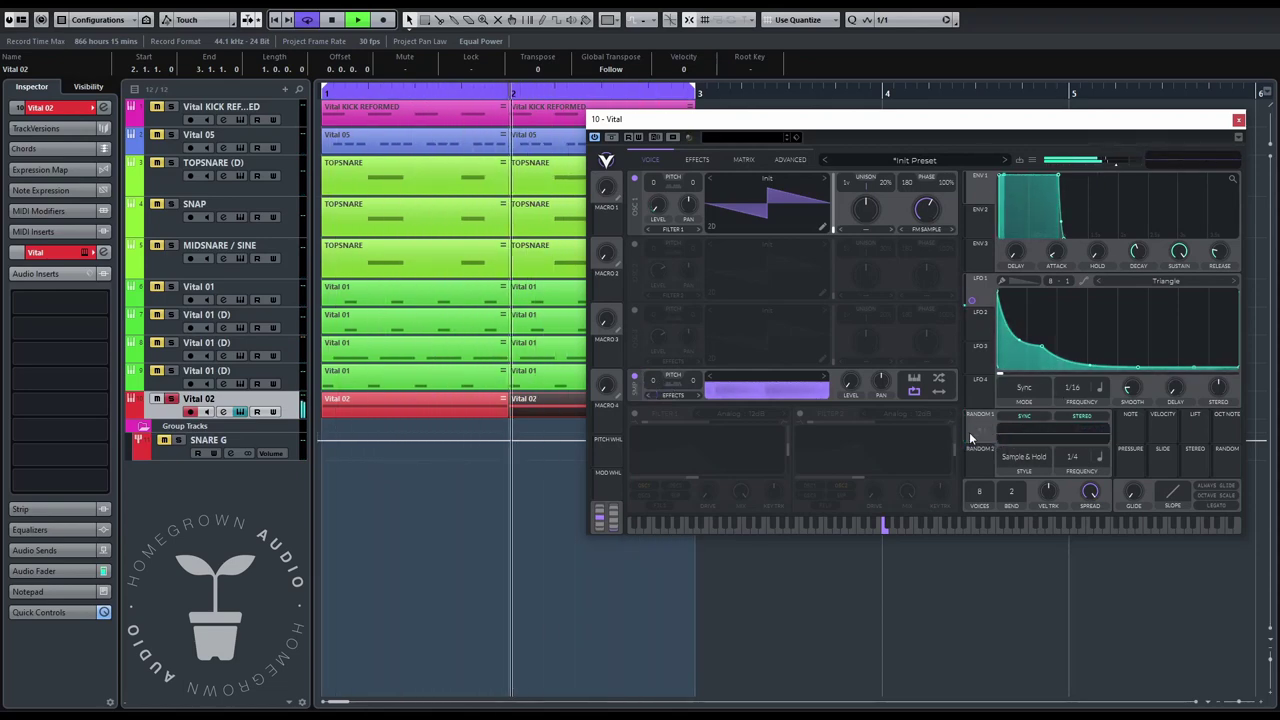
- Enable Filter 1 blended to band-pass and modulate its cutoff with Random 1 at a 1/16 rate
{"action": "left_click", "coordinate": [634, 414]}
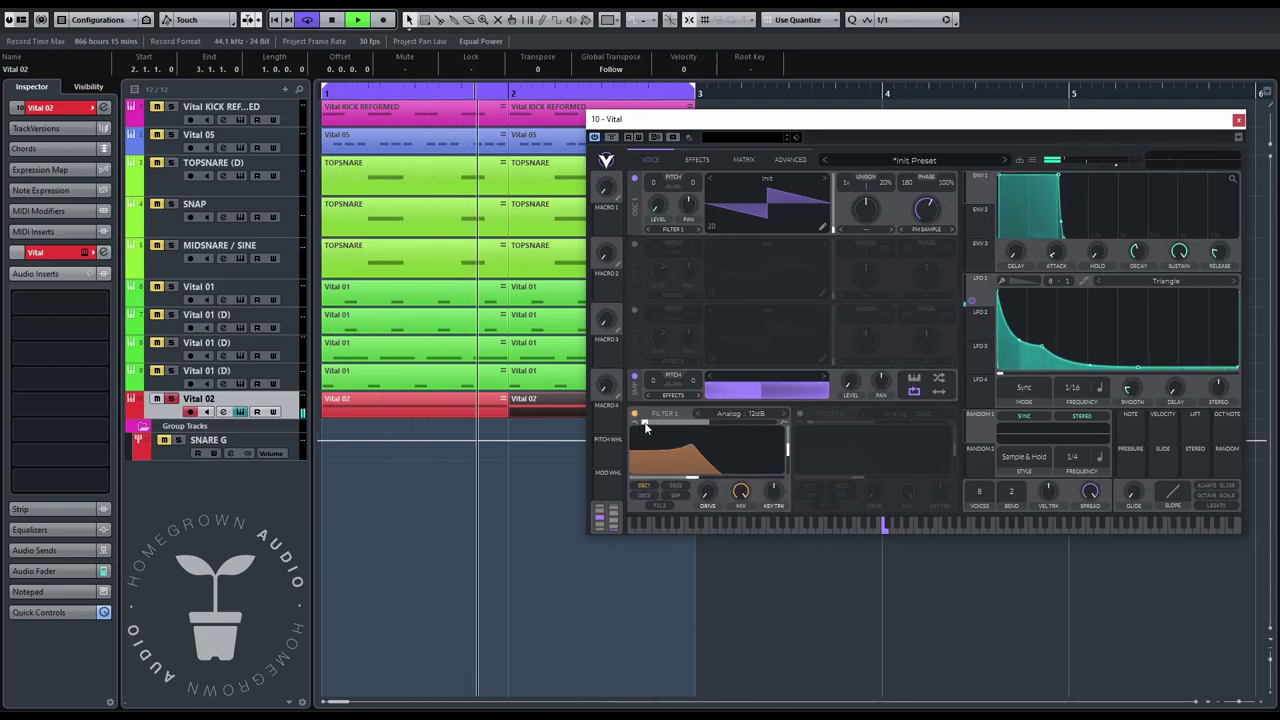
{"action": "left_click_drag", "start_coordinate": [645, 425], "coordinate": [734, 427]}
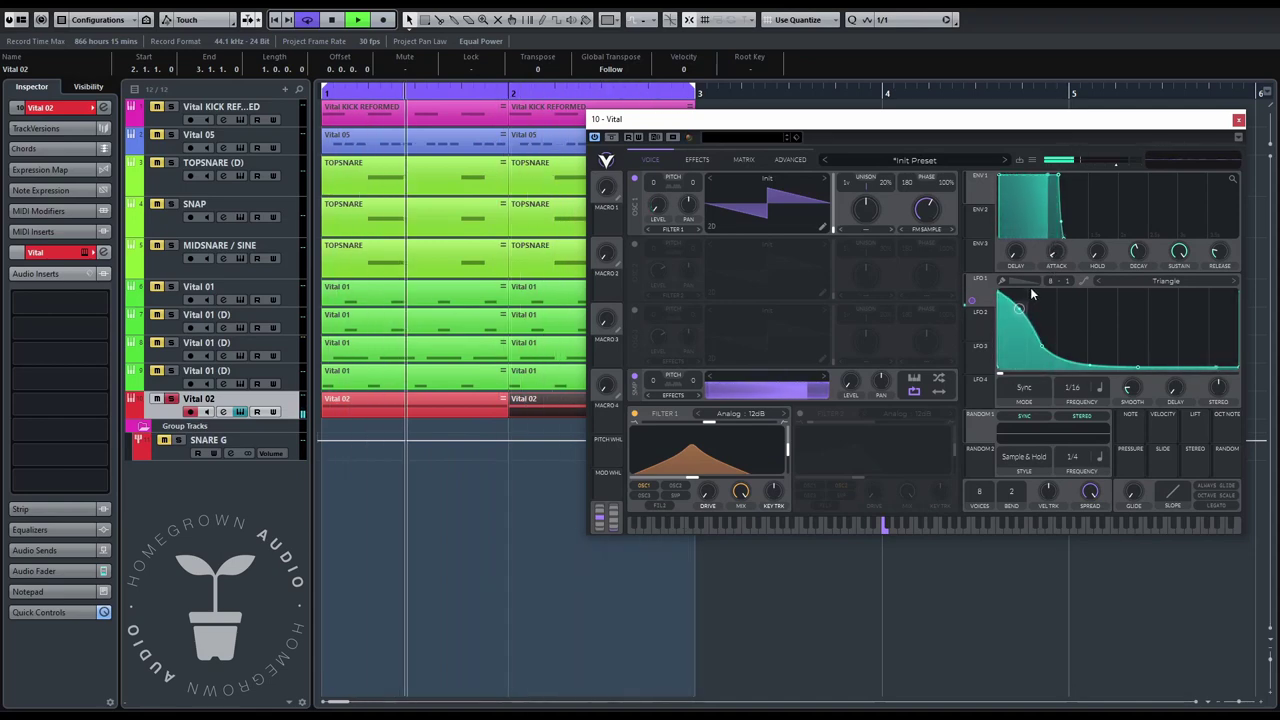
{"action": "left_click_drag", "start_coordinate": [978, 425], "coordinate": [699, 478]}
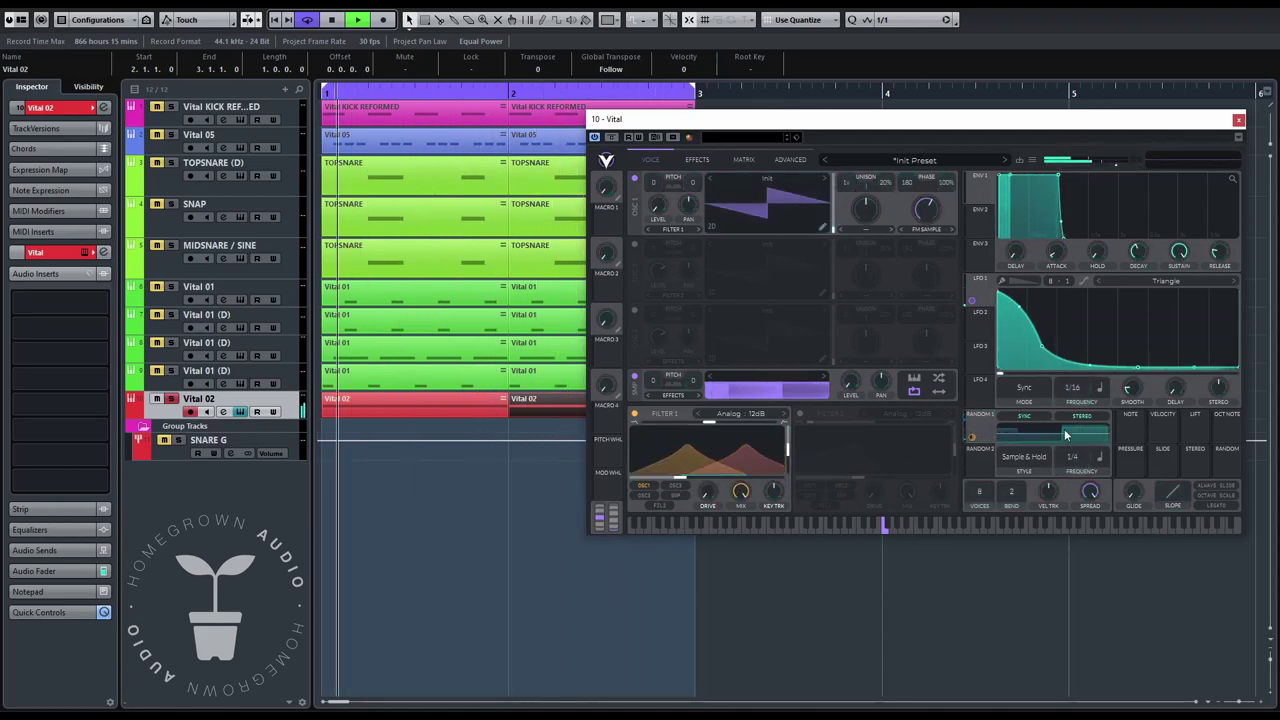
{"action": "left_click_drag", "start_coordinate": [1079, 457], "coordinate": [1087, 409]}
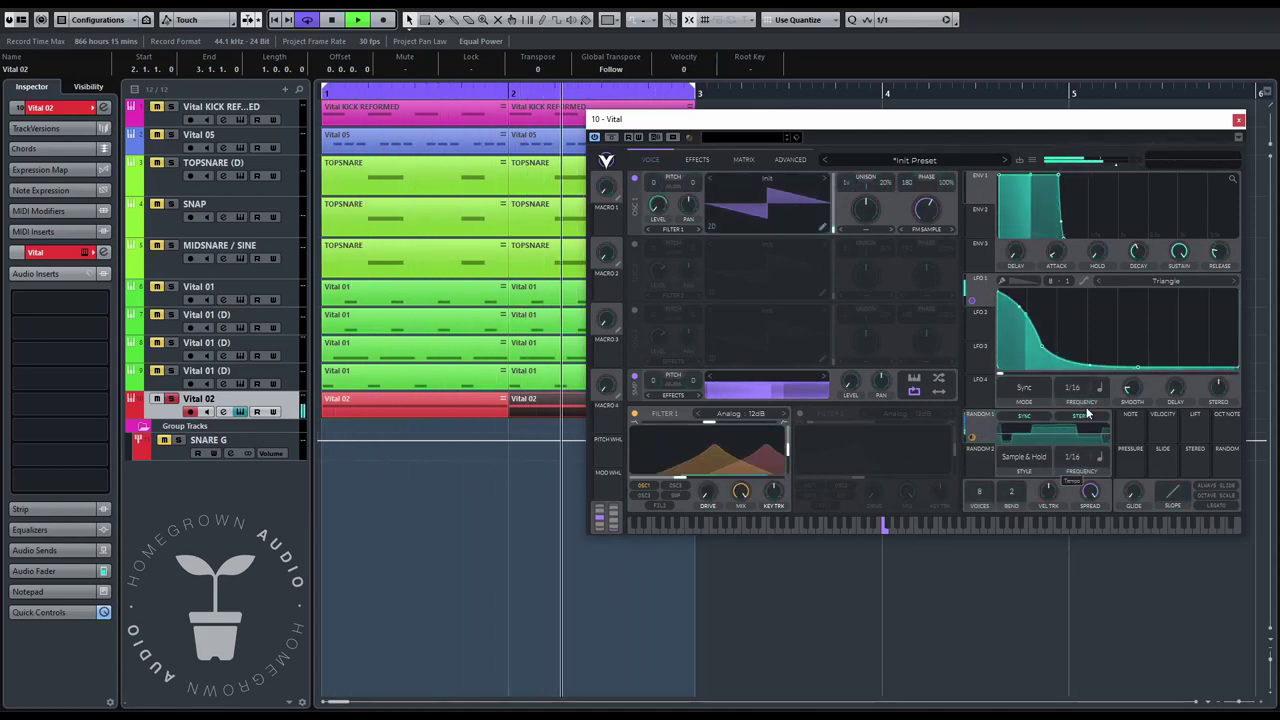
{"action": "left_click", "coordinate": [1086, 415]}
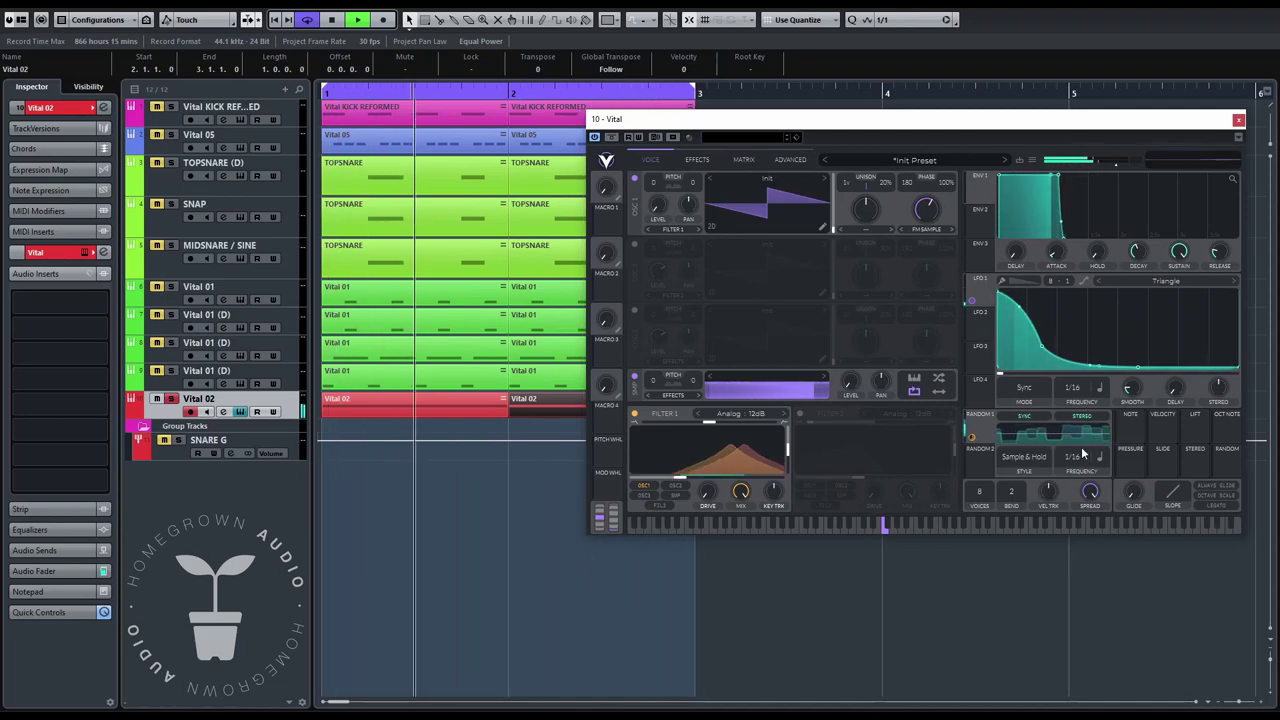